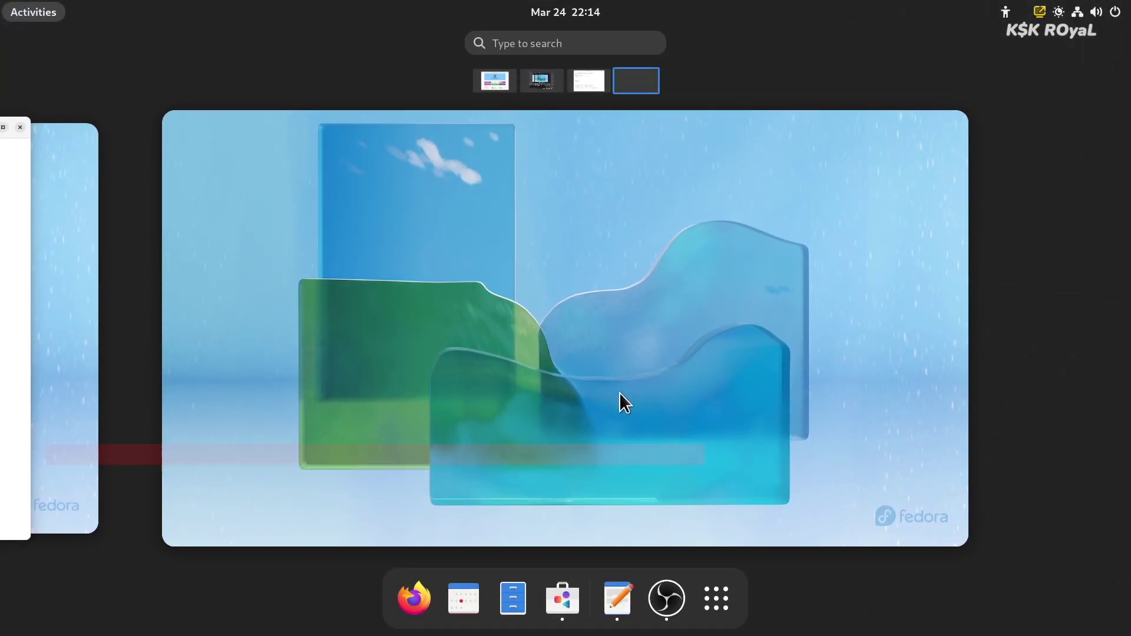
# Browse the workspaces, then try Text Editor's second and first colour schemes, keeping the first
pyautogui.scroll(1, 627, 393)
pyautogui.scroll(2, 626, 393)
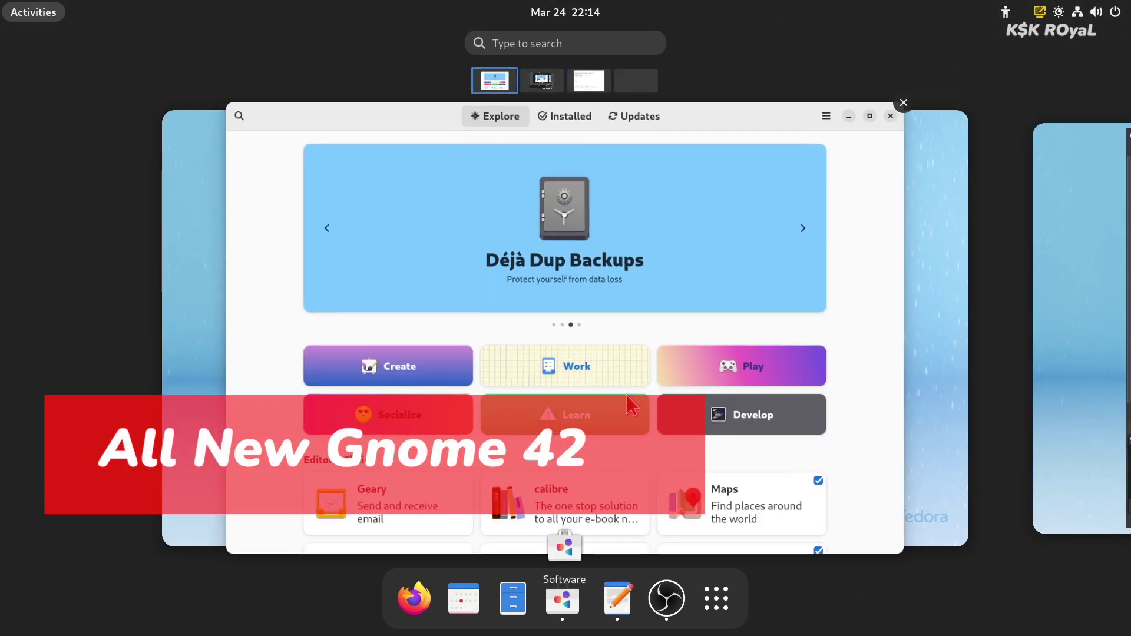
pyautogui.scroll(-2, 628, 395)
pyautogui.scroll(-1, 627, 394)
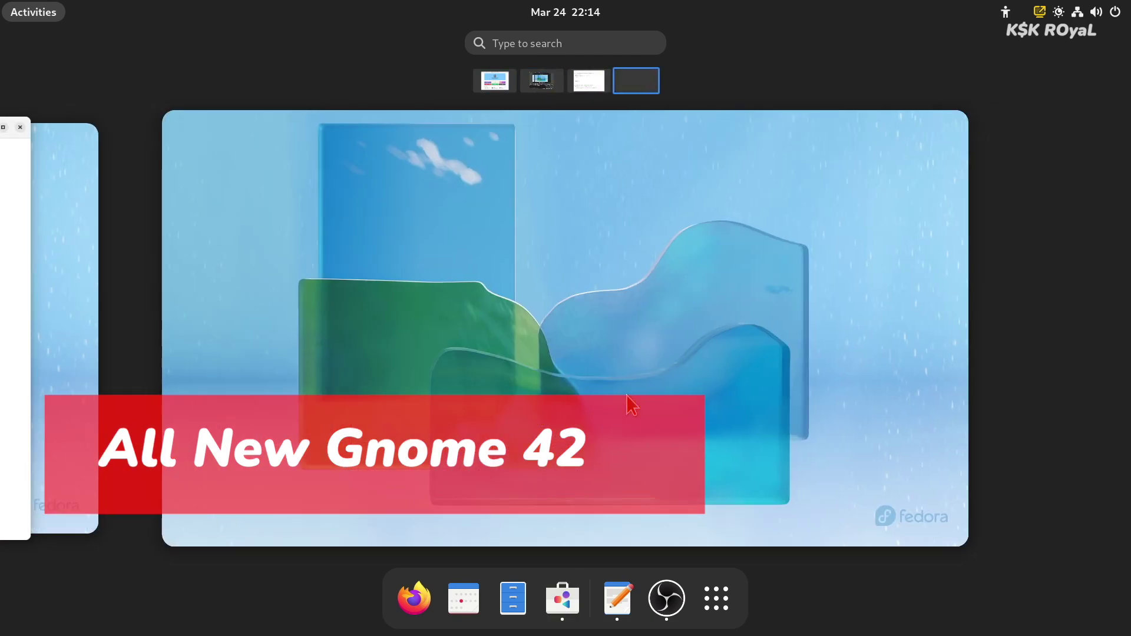
pyautogui.scroll(1, 627, 395)
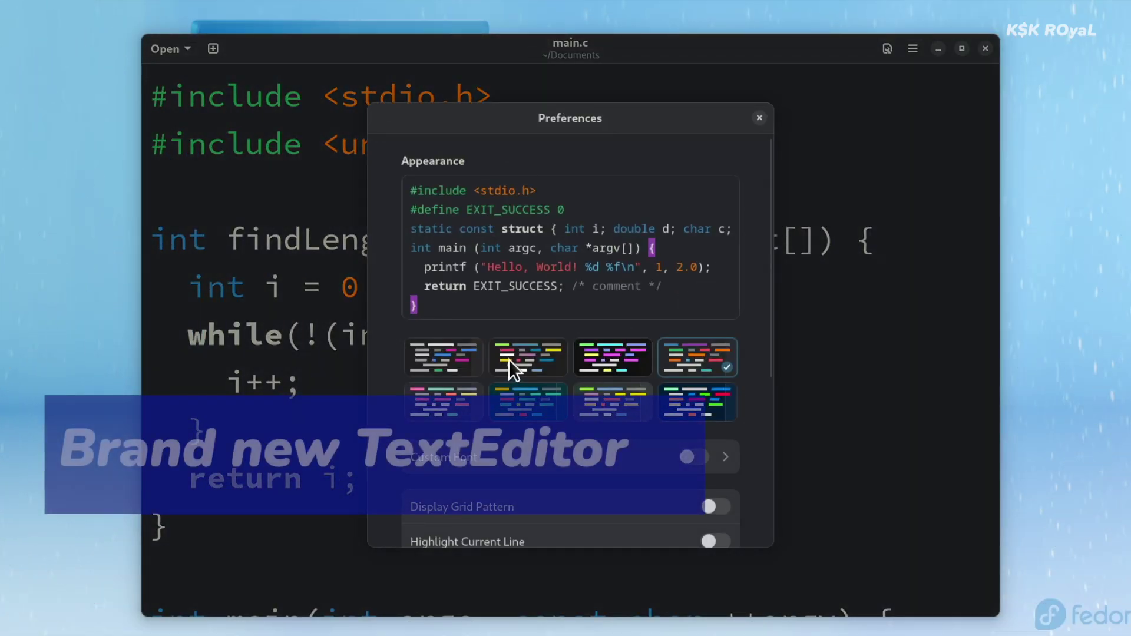
pyautogui.click(521, 362)
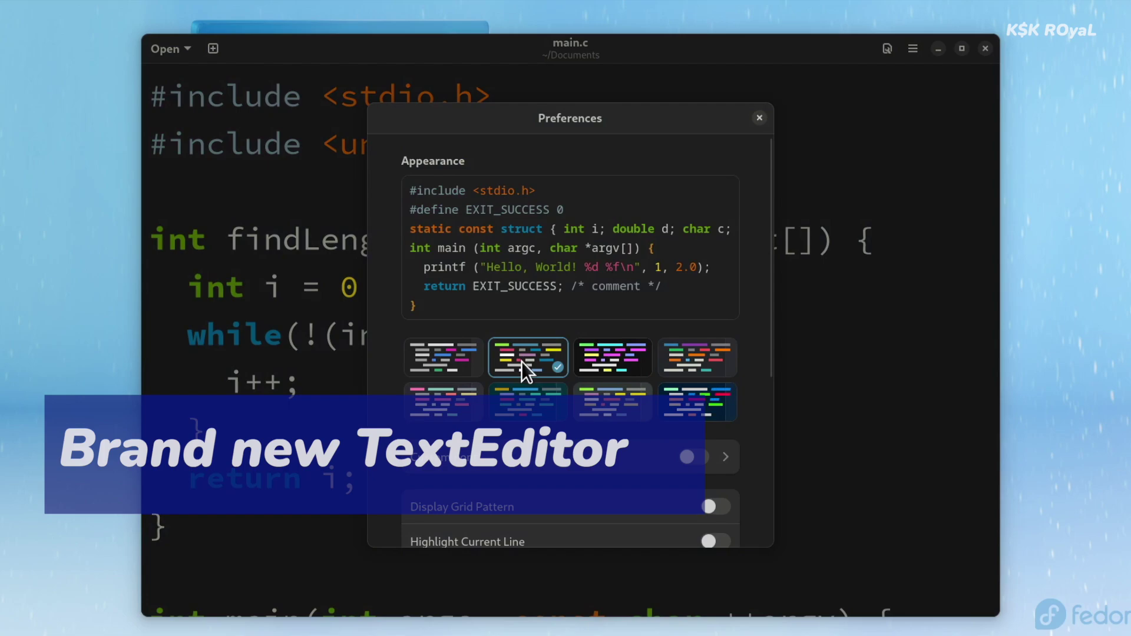
pyautogui.scroll(-4, 521, 388)
pyautogui.scroll(3, 543, 372)
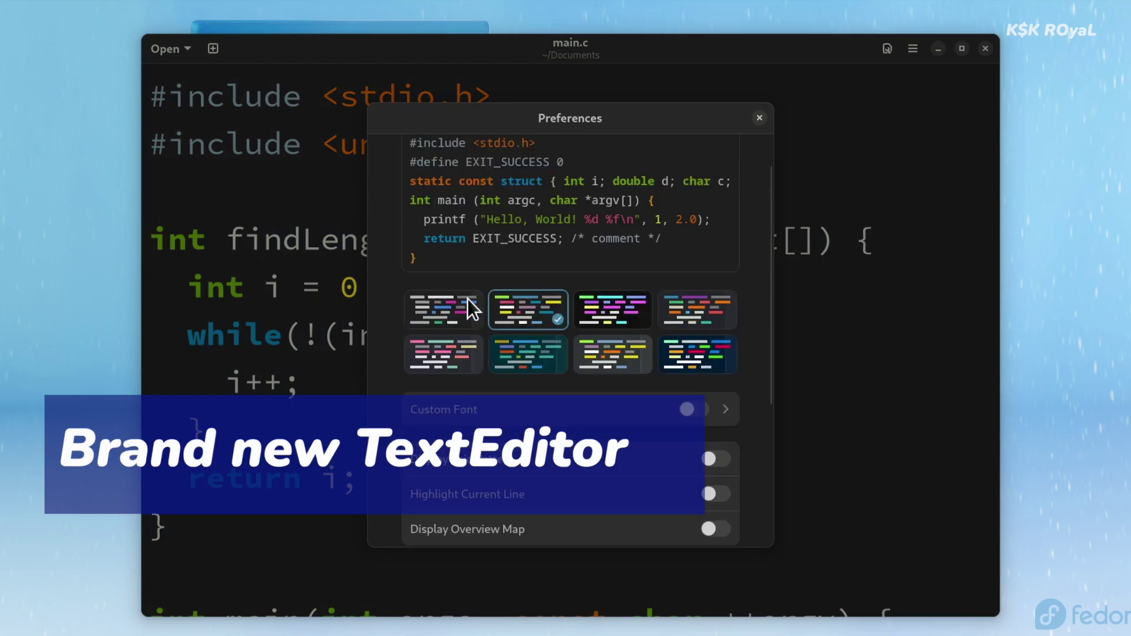
pyautogui.click(468, 298)
pyautogui.scroll(-1, 638, 342)
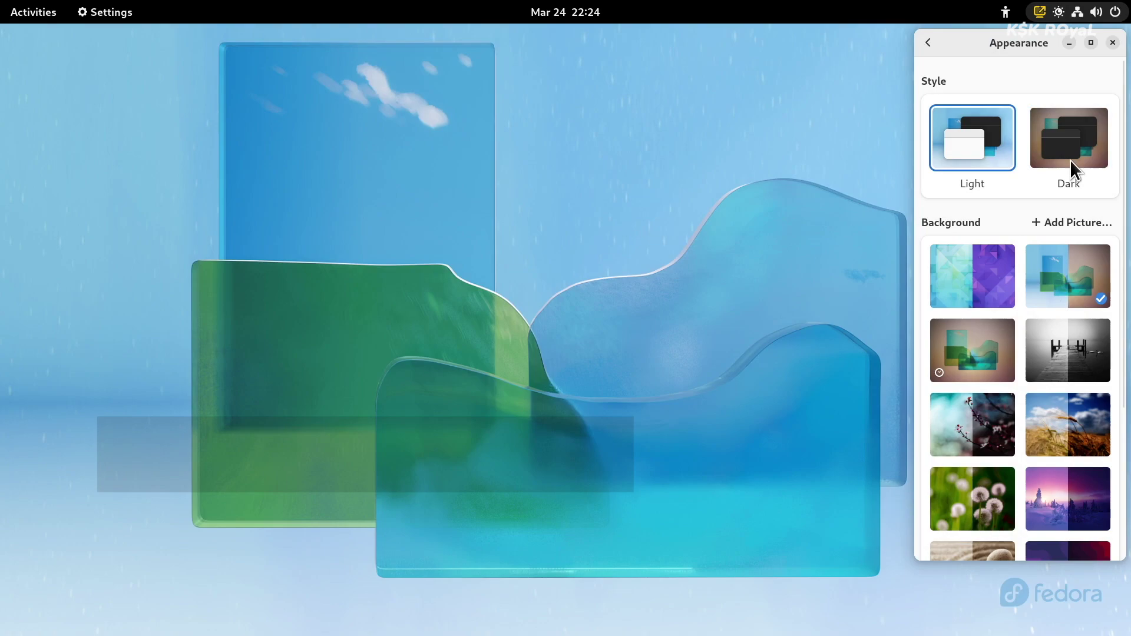
# Toggle the system style to Dark, back to Light, then Dark again
pyautogui.click(1069, 160)
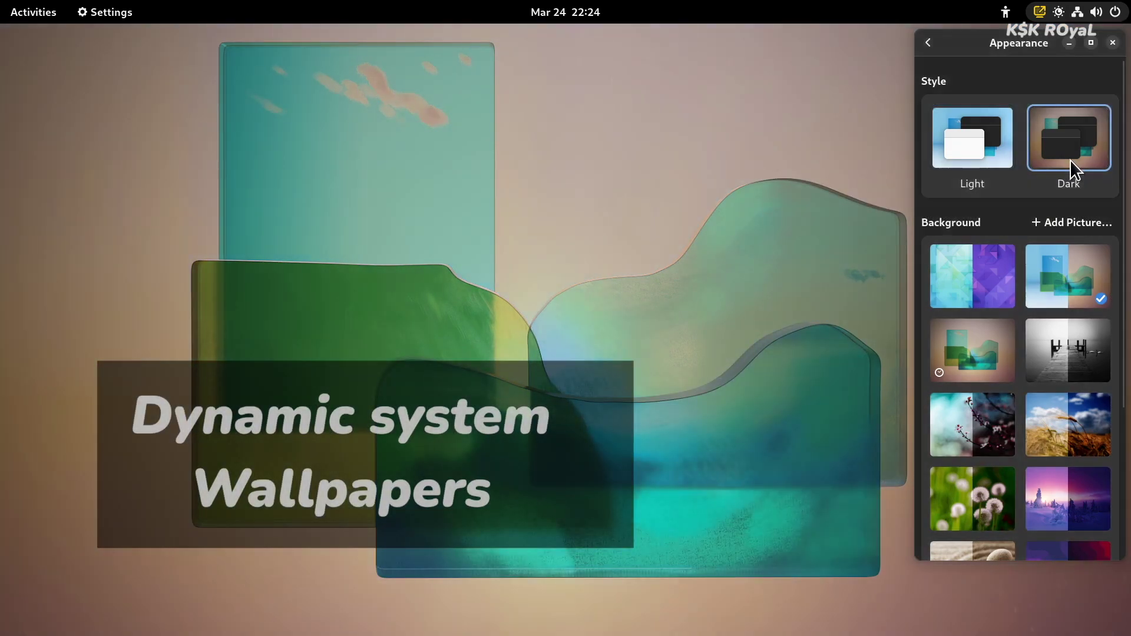
pyautogui.click(992, 151)
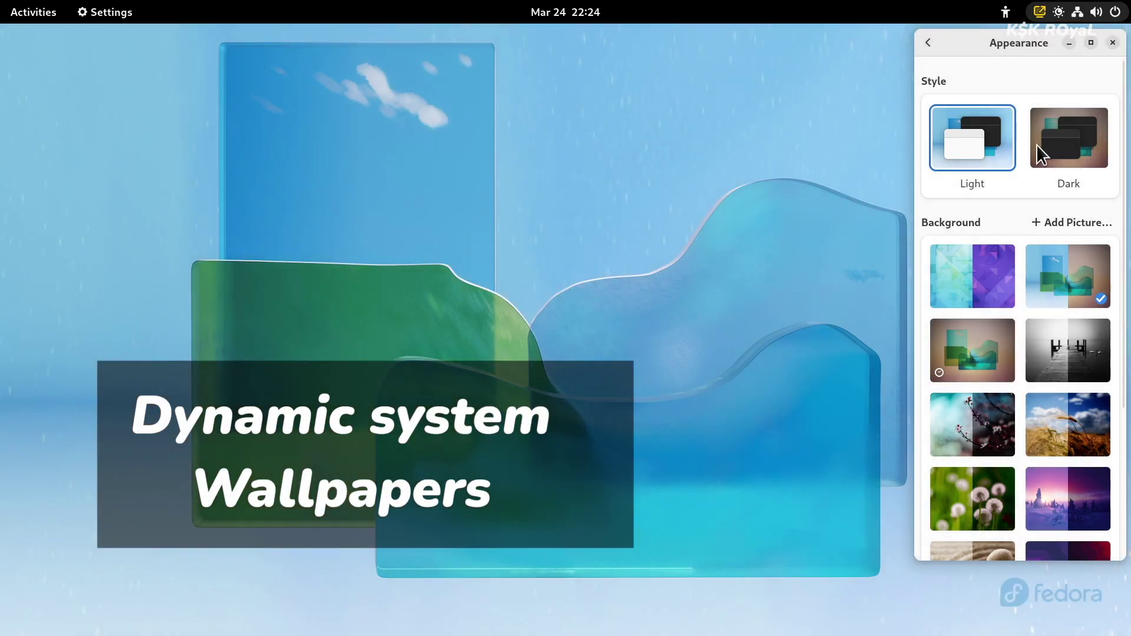
pyautogui.click(1063, 141)
pyautogui.scroll(-2, 1059, 349)
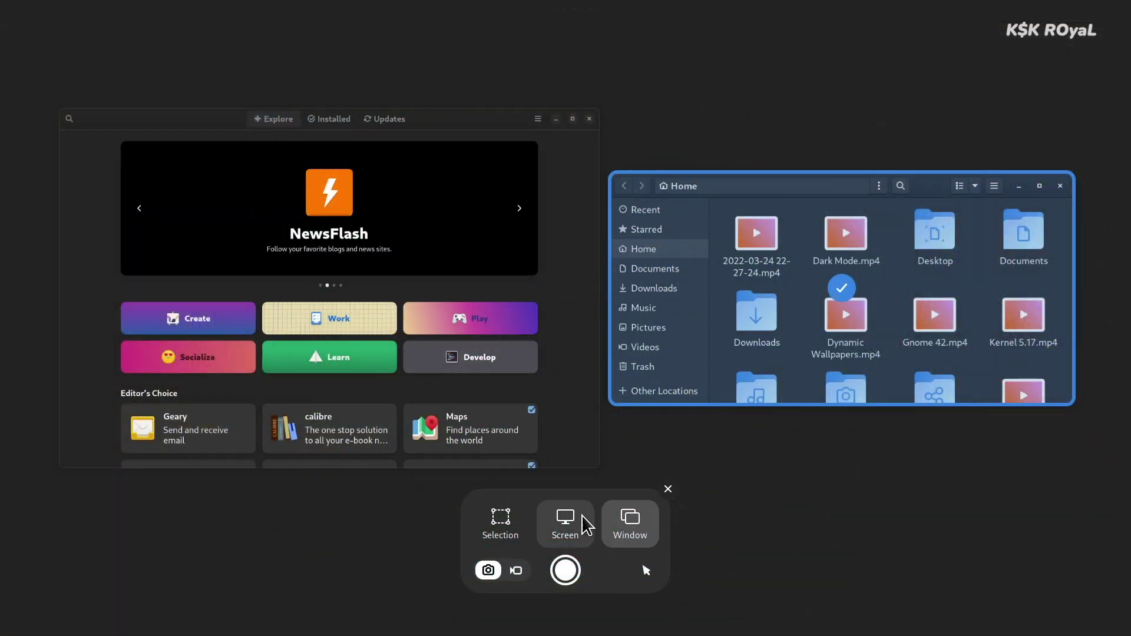
# Switch the capture from Screen to Selection and resize the area from its lower-right corner
pyautogui.click(562, 531)
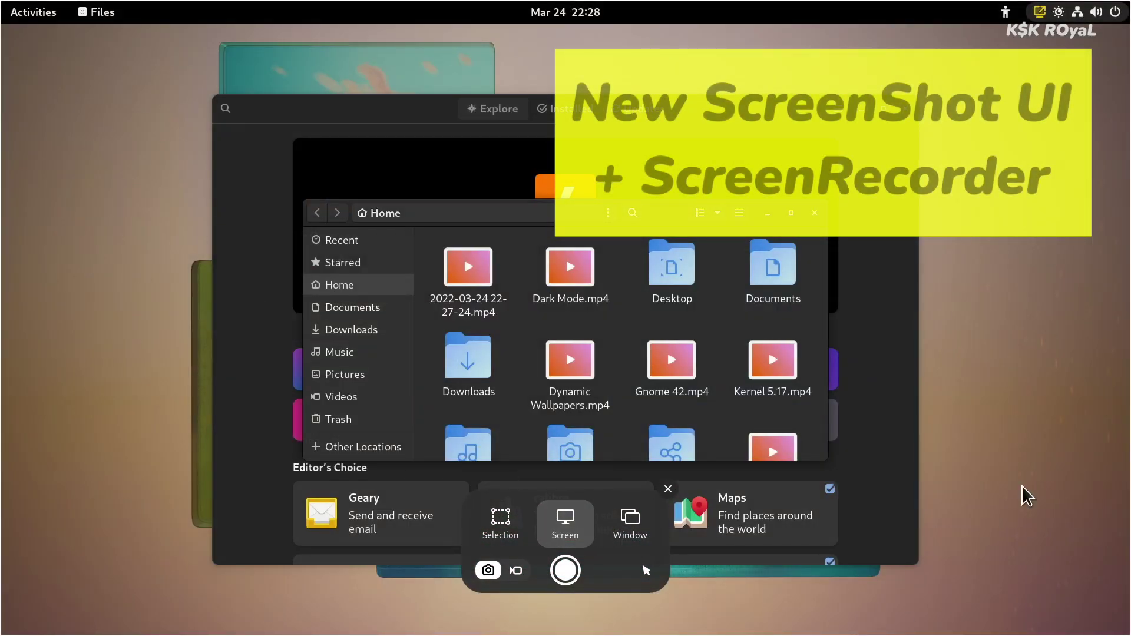
pyautogui.click(521, 526)
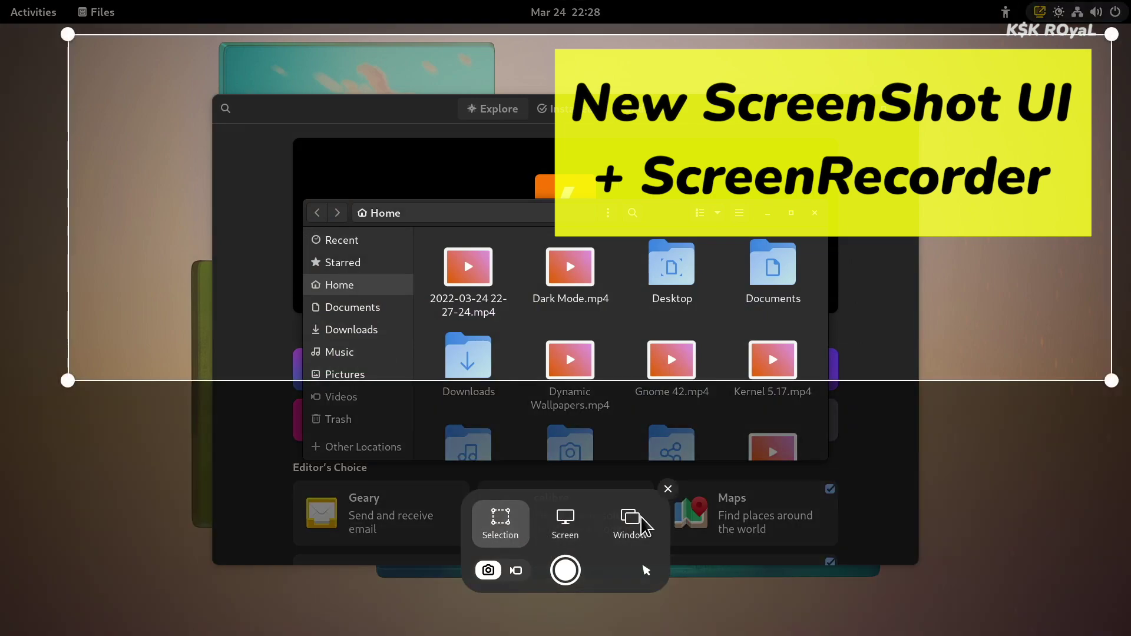
pyautogui.moveTo(1111, 380); pyautogui.dragTo(1087, 396)
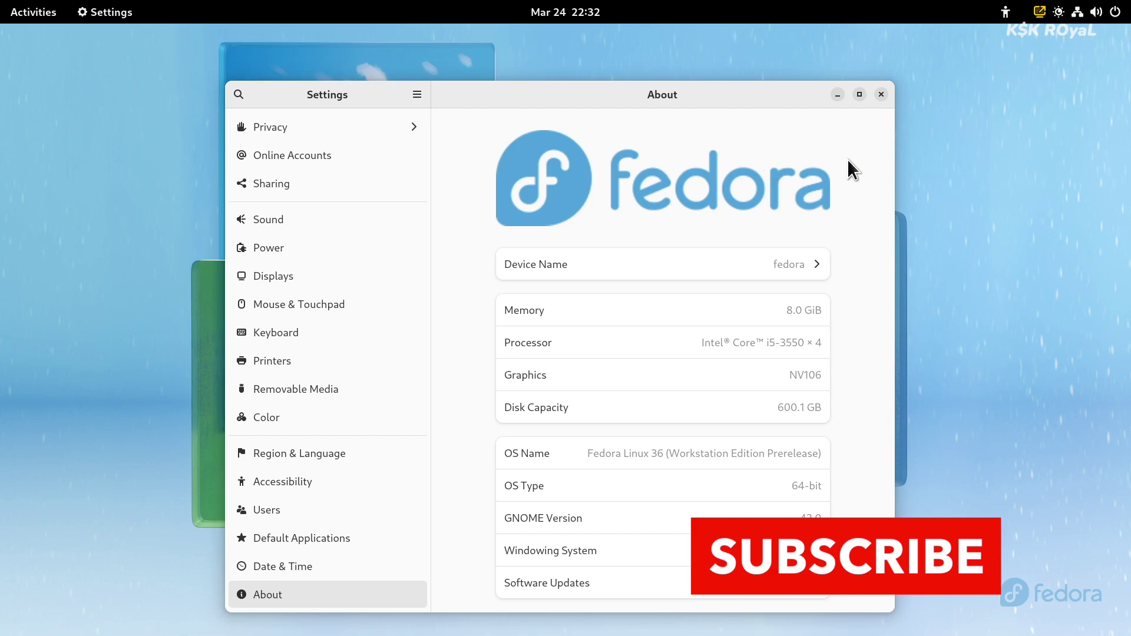
# Close Settings and launch Terminal by searching 'ter' in the overview
pyautogui.click(876, 95)
pyautogui.press('super')
pyautogui.write('ter')
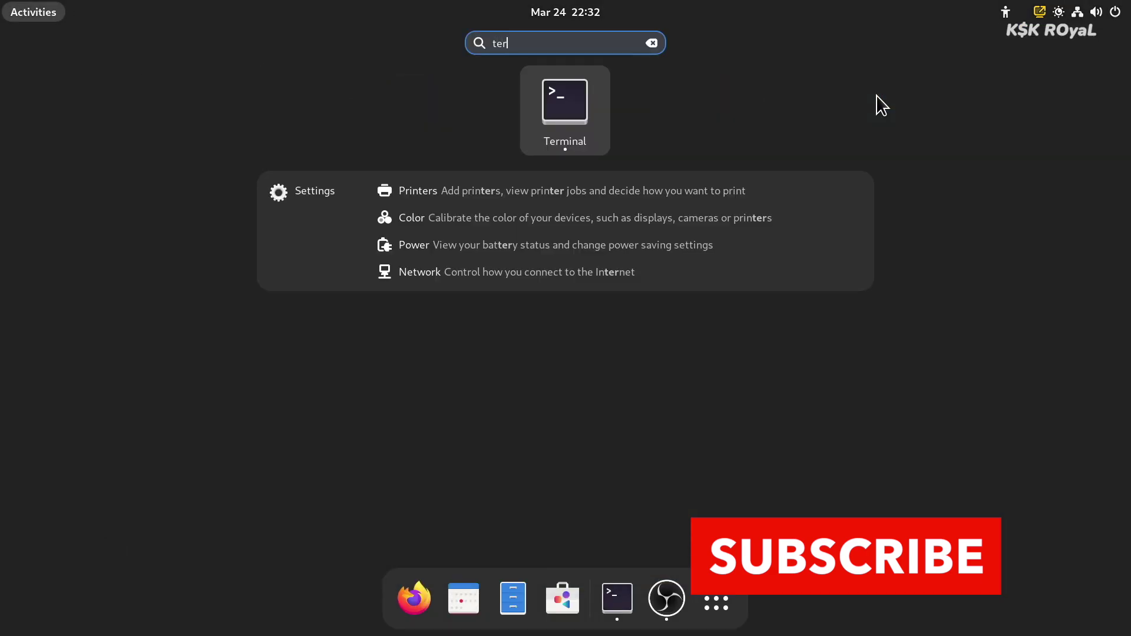
pyautogui.press('Return')
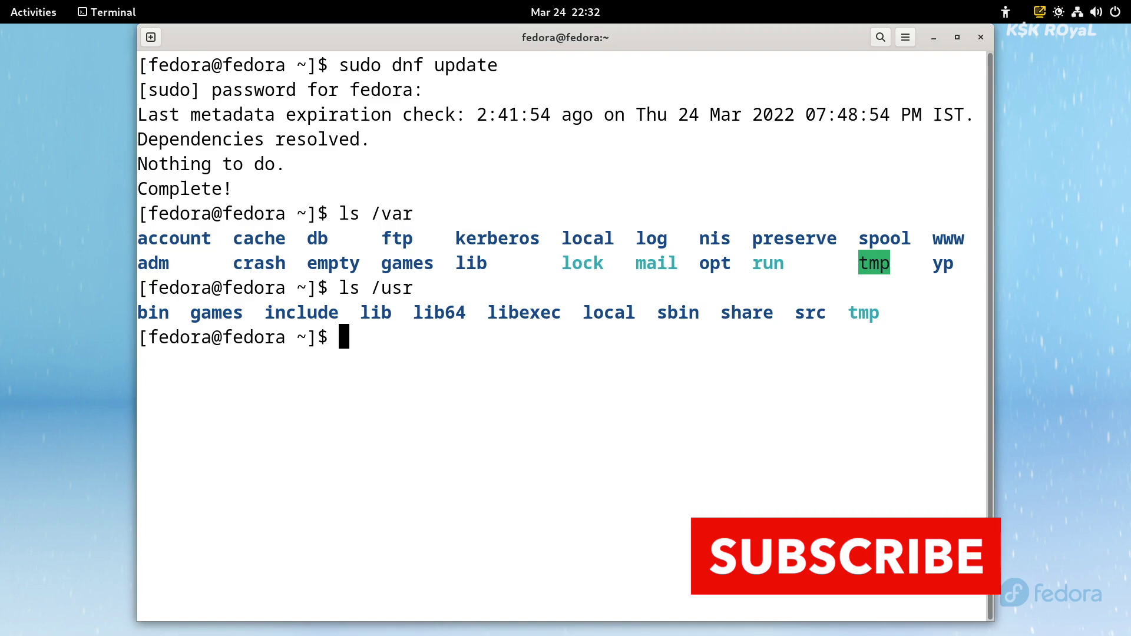
# Clear the terminal with Ctrl+L and run neofetch
pyautogui.hotkey('ctrl', 'l')
pyautogui.write('neofetch')
pyautogui.press('Return')
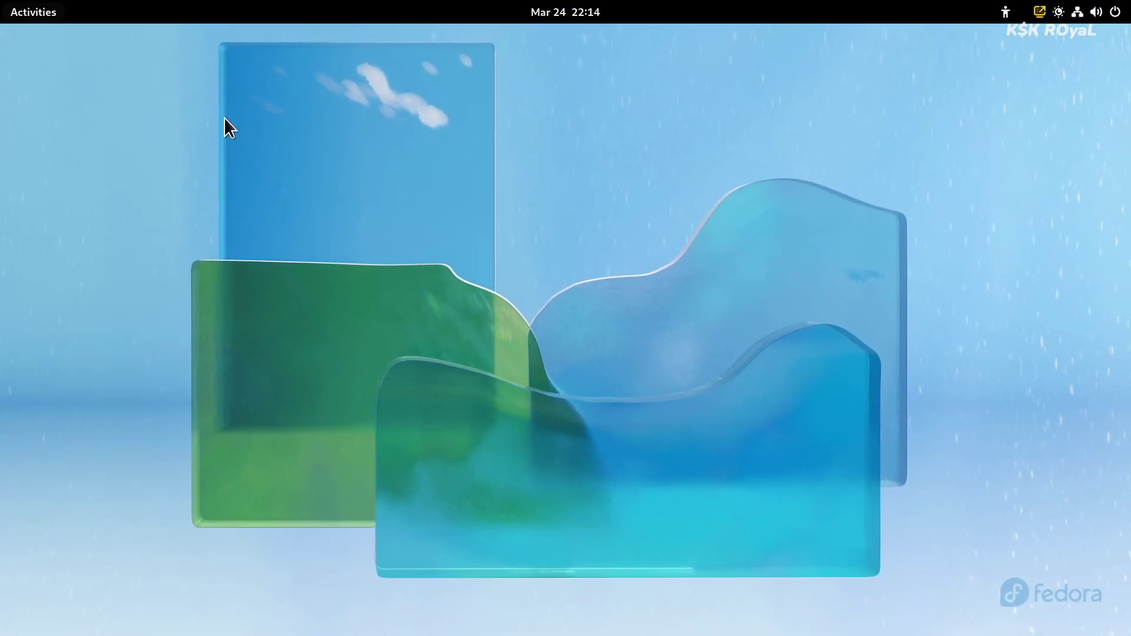
# Scroll through the overview's workspaces, open the app grid, leave it, and reopen it with Super+A
pyautogui.press('super')
pyautogui.scroll(1, 623, 393)
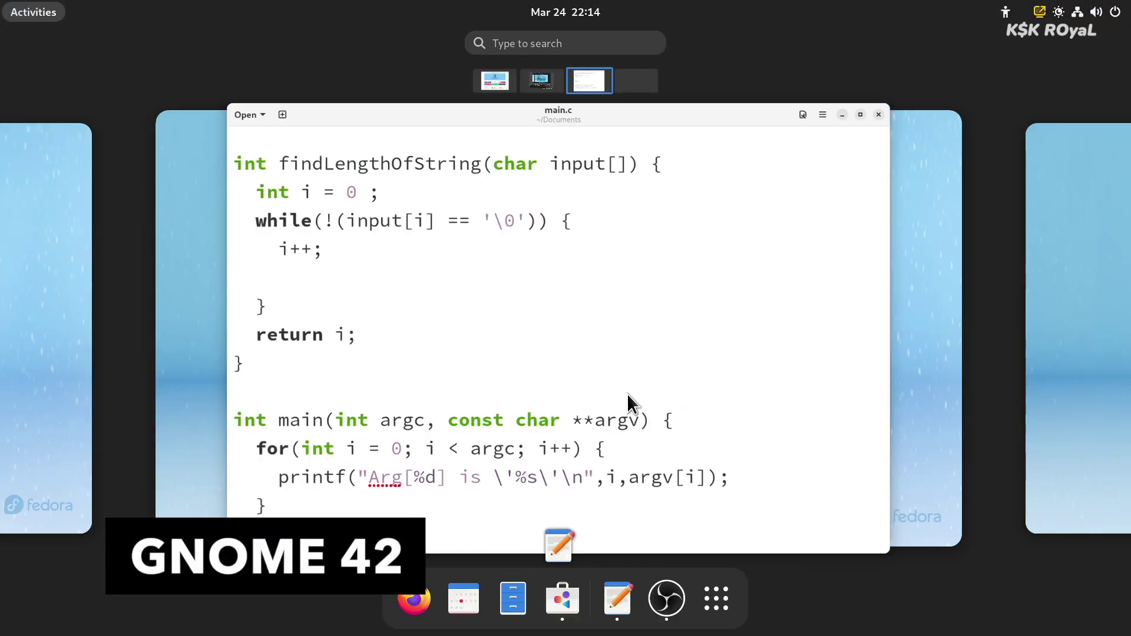
pyautogui.scroll(2, 627, 393)
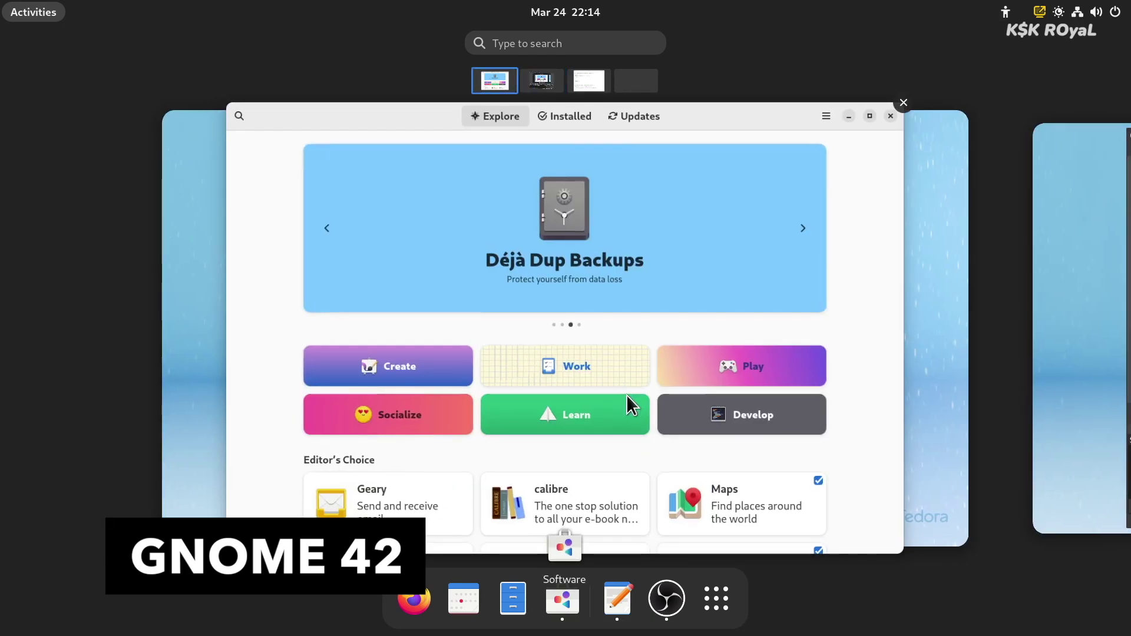
pyautogui.scroll(-1, 627, 400)
pyautogui.scroll(-2, 627, 400)
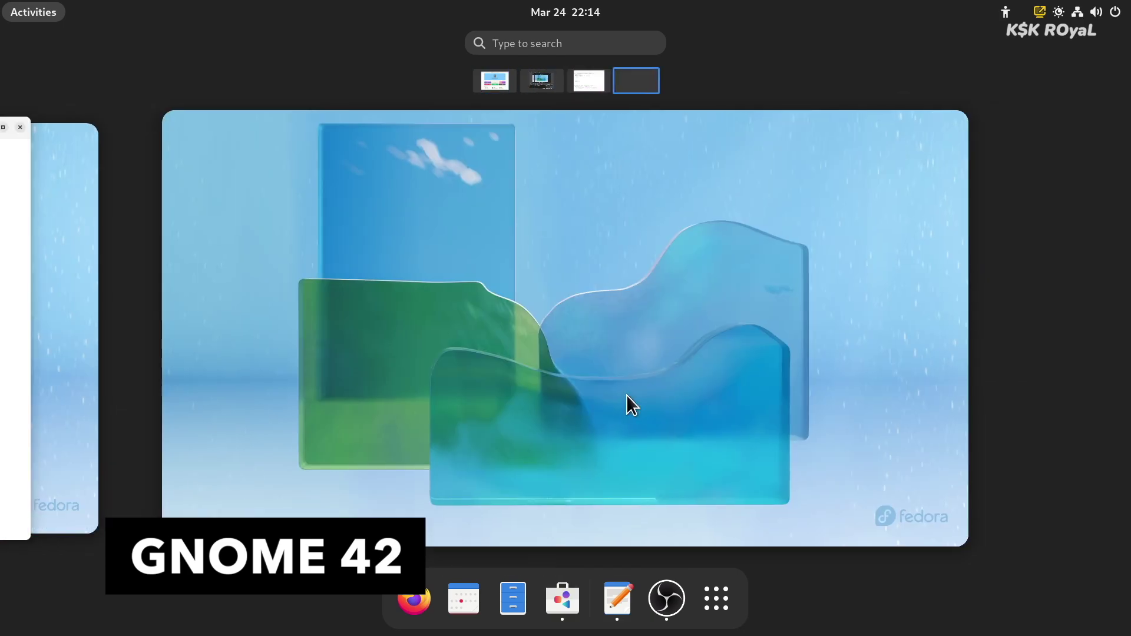
pyautogui.scroll(1, 626, 395)
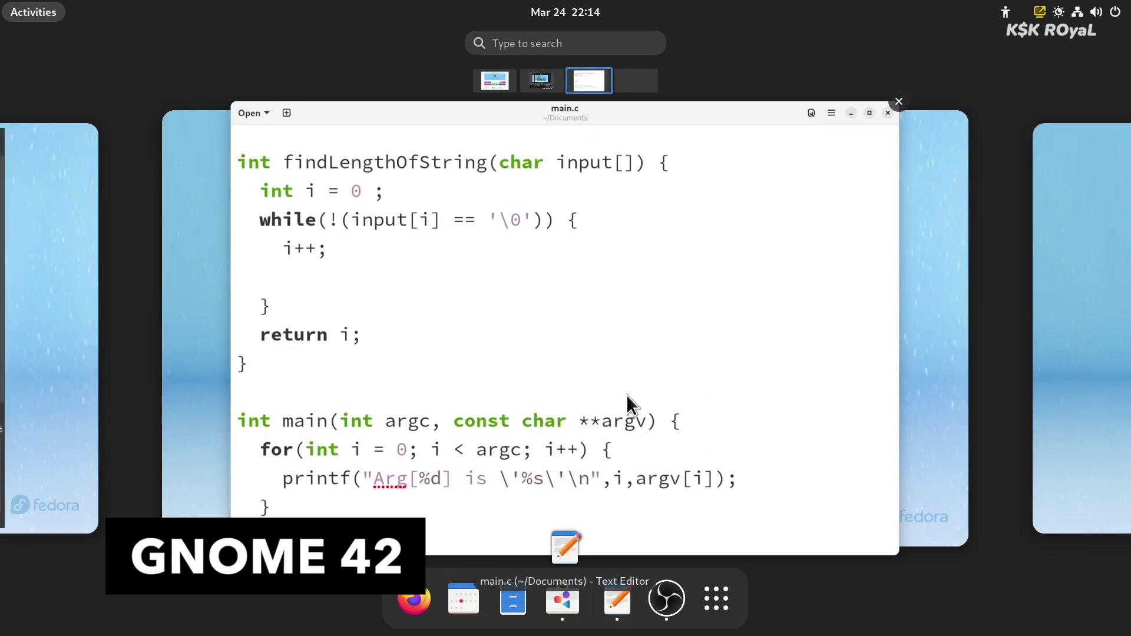
pyautogui.click(717, 599)
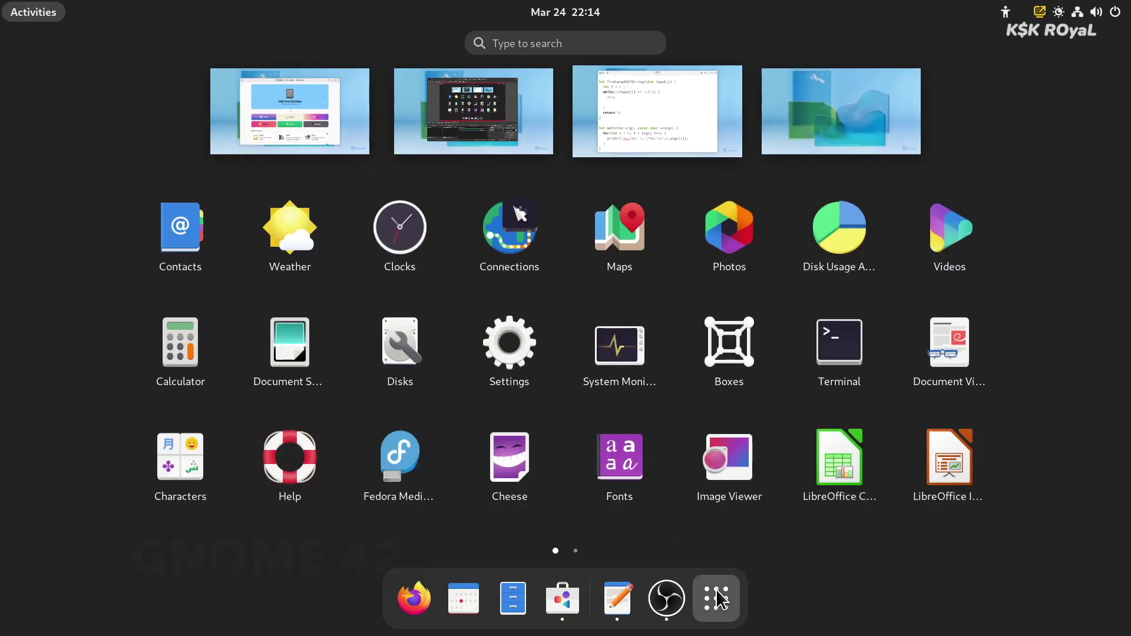
pyautogui.click(717, 599)
pyautogui.press('super+a')
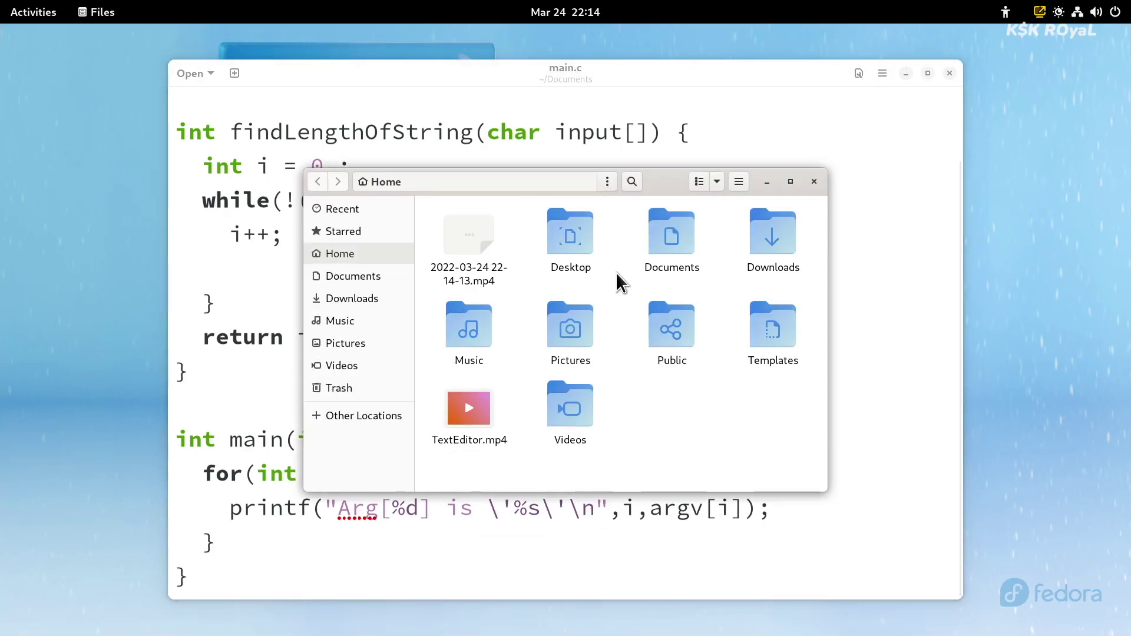
# View the About Files information (version 42.0) and close it
pyautogui.click(738, 182)
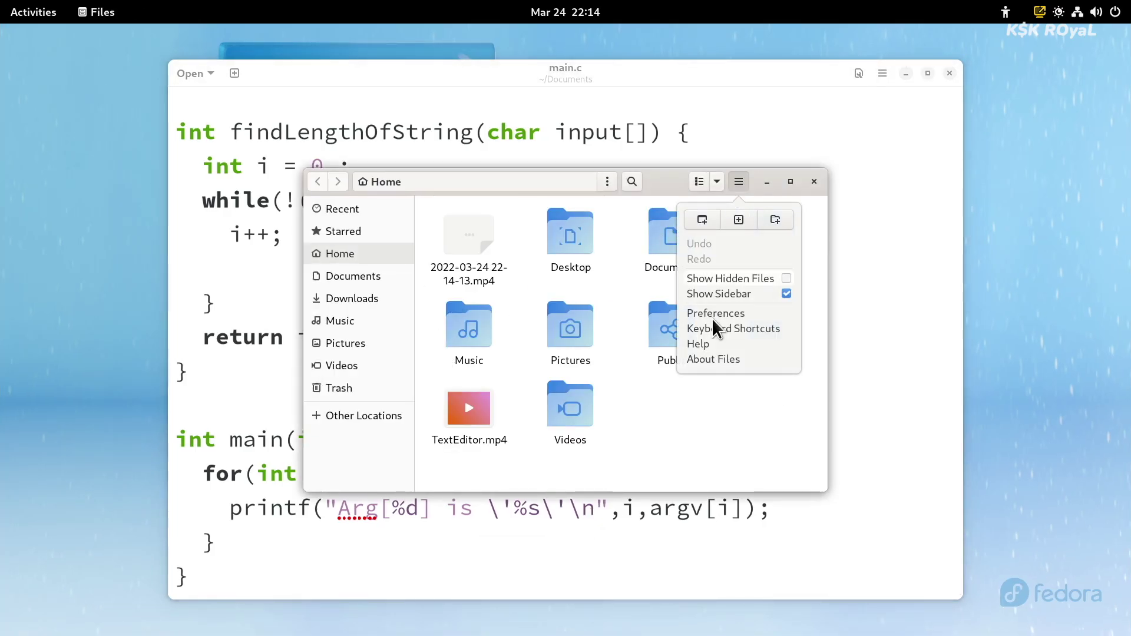
pyautogui.click(716, 360)
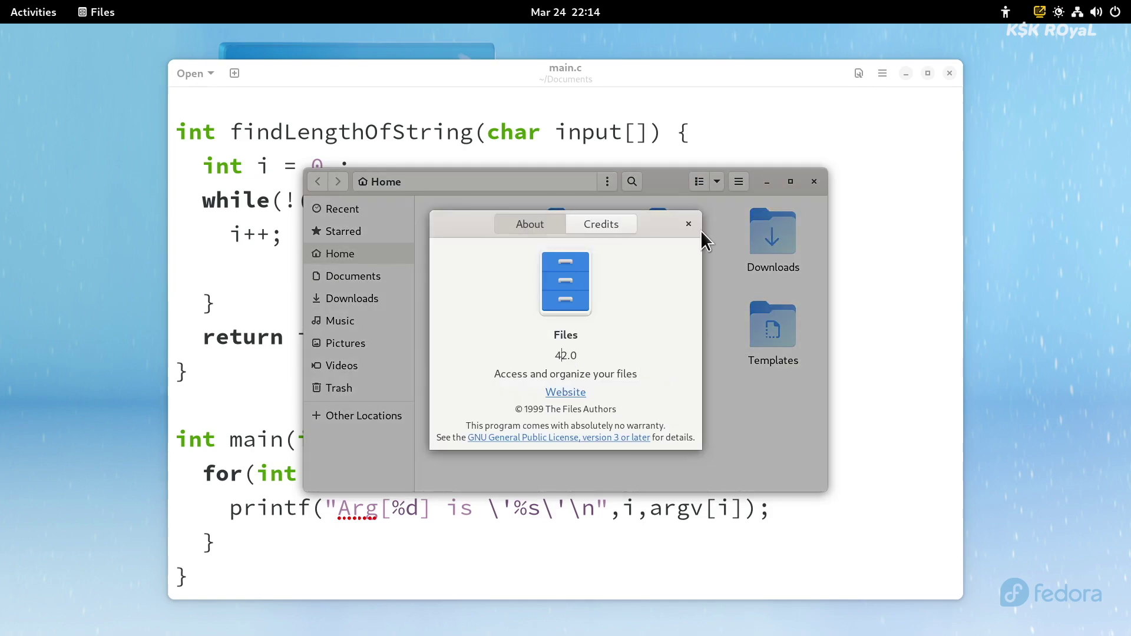
pyautogui.click(688, 224)
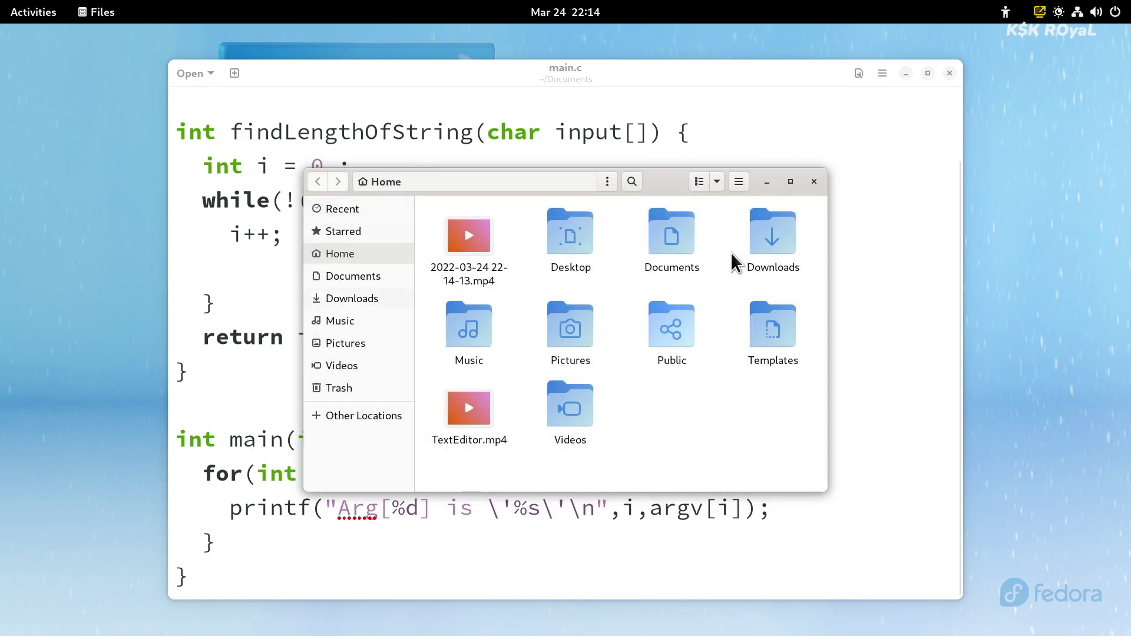
# Launch Settings from the Activities application grid
pyautogui.click(33, 12)
pyautogui.click(716, 597)
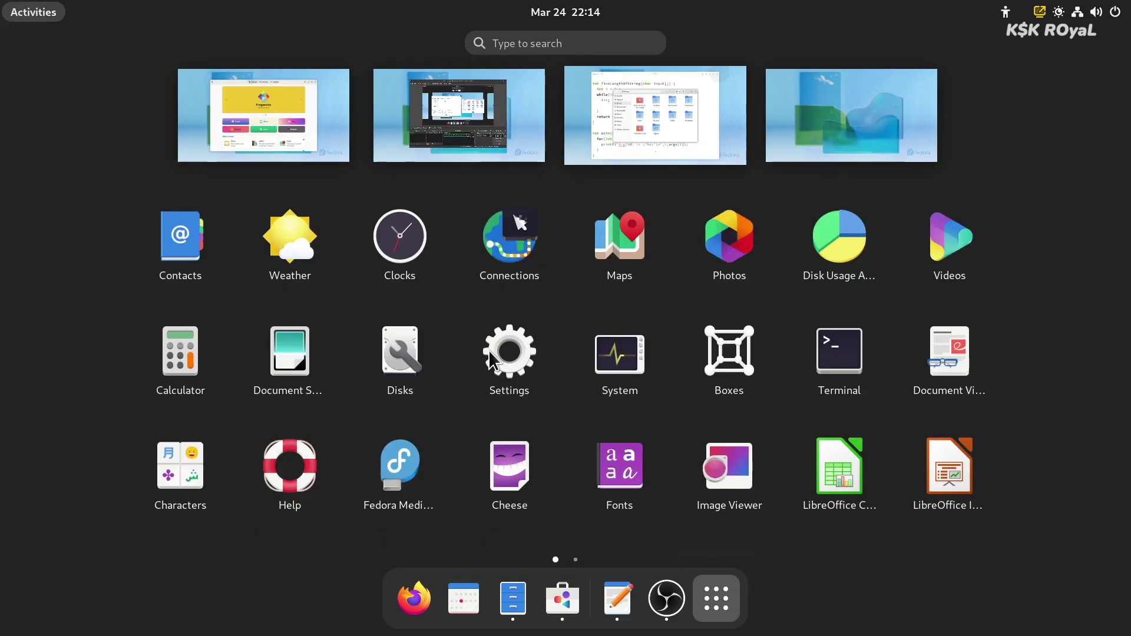
pyautogui.click(510, 351)
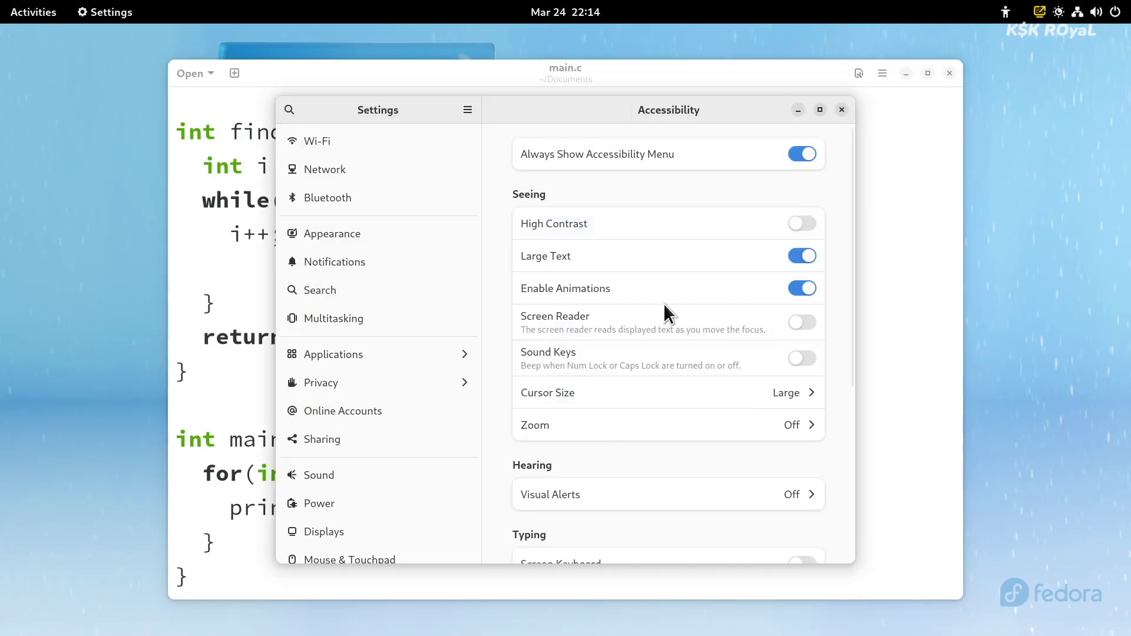
pyautogui.scroll(-10, 422, 390)
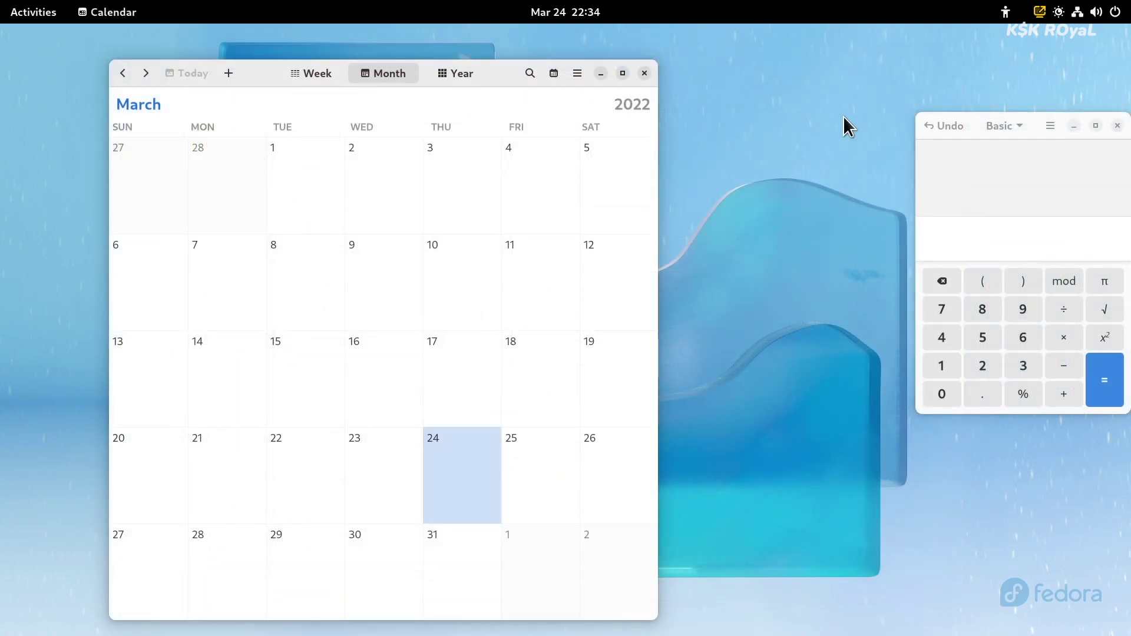
# Move Calculator left, view and close About Calculator, then open About Calendar
pyautogui.moveTo(964, 109); pyautogui.dragTo(840, 104)
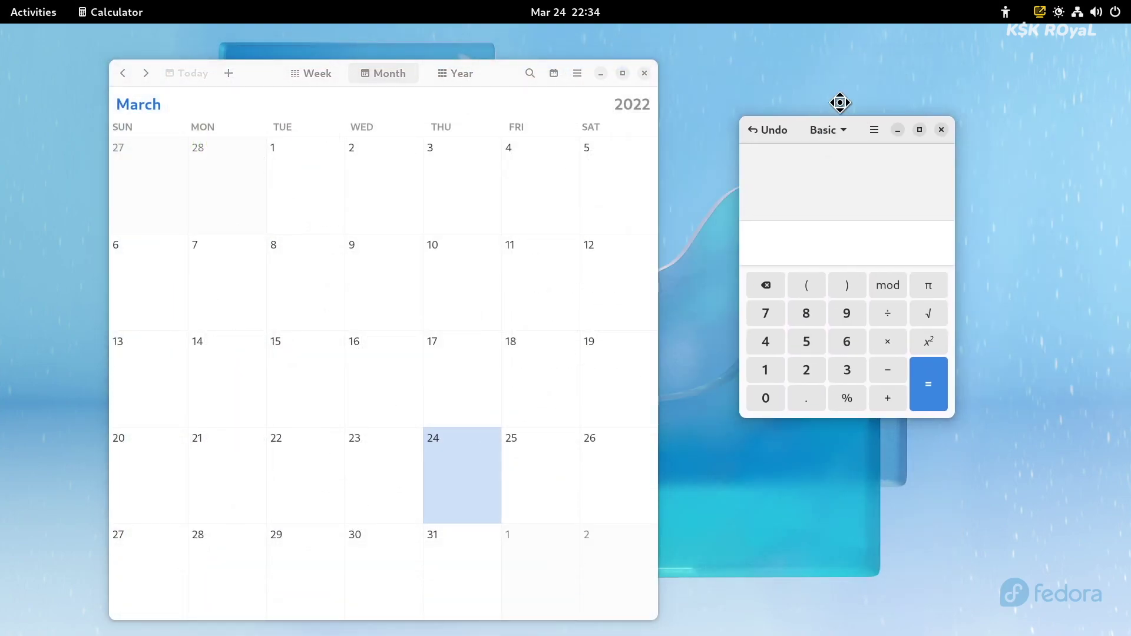
pyautogui.click(869, 113)
pyautogui.click(860, 325)
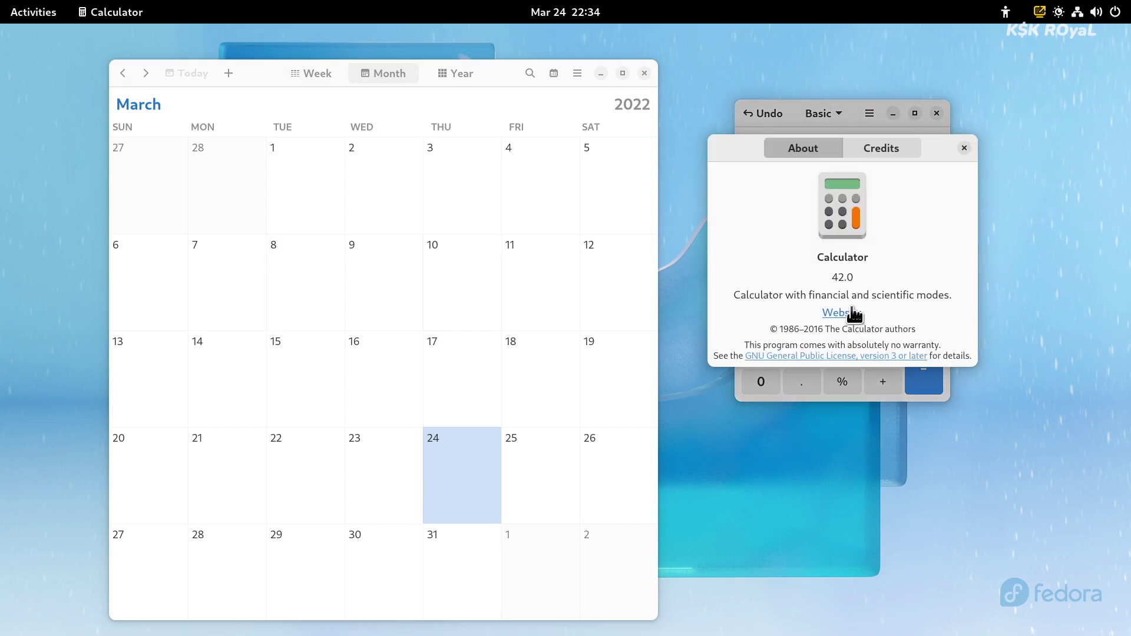
pyautogui.click(964, 147)
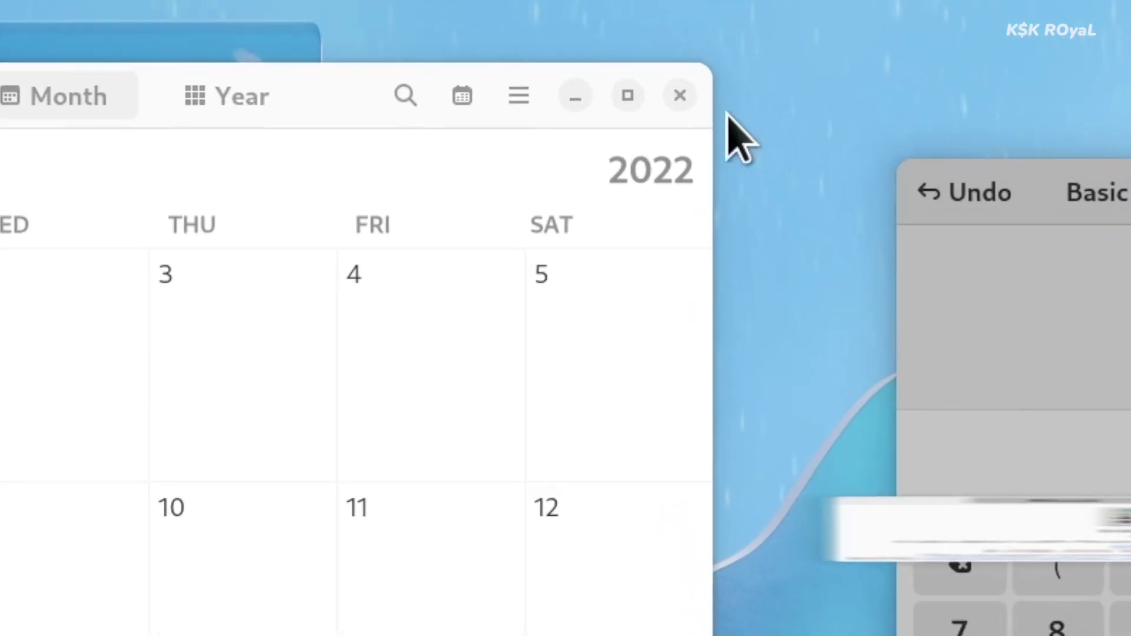
pyautogui.click(576, 73)
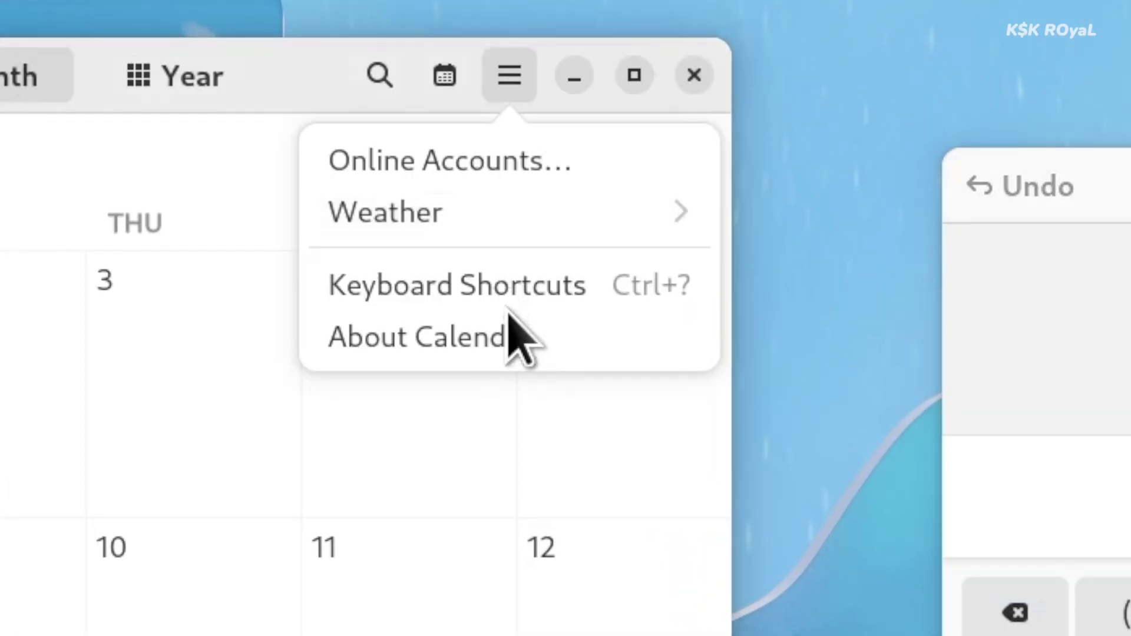
pyautogui.click(510, 318)
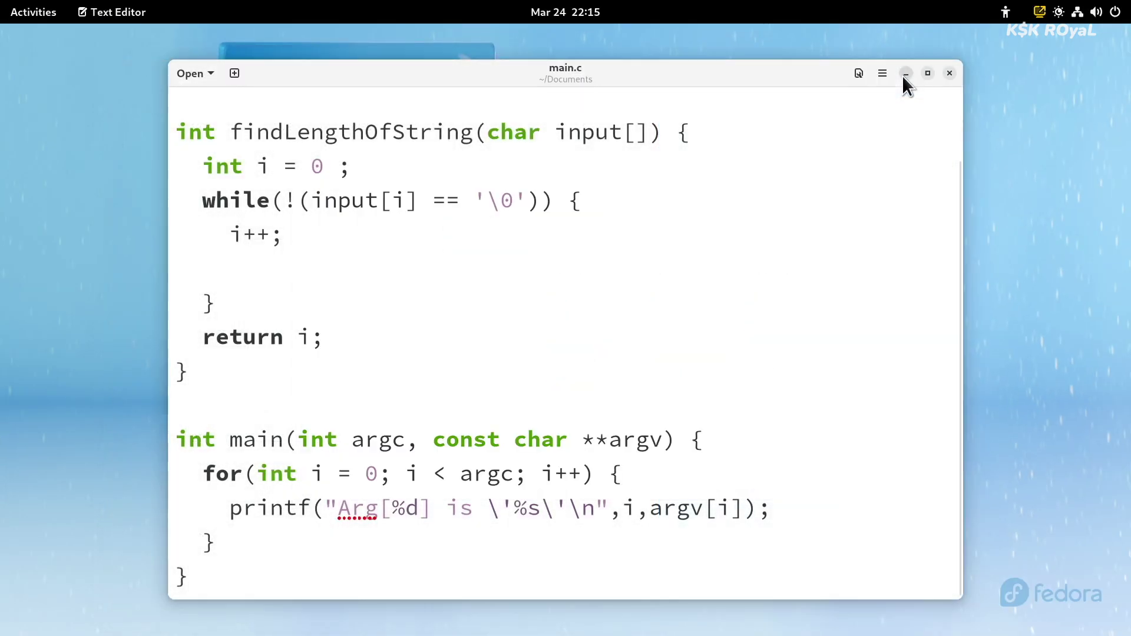
# Minimize Text Editor and Files, then restore and re-minimize Text Editor from the overview
pyautogui.click(904, 74)
pyautogui.click(766, 181)
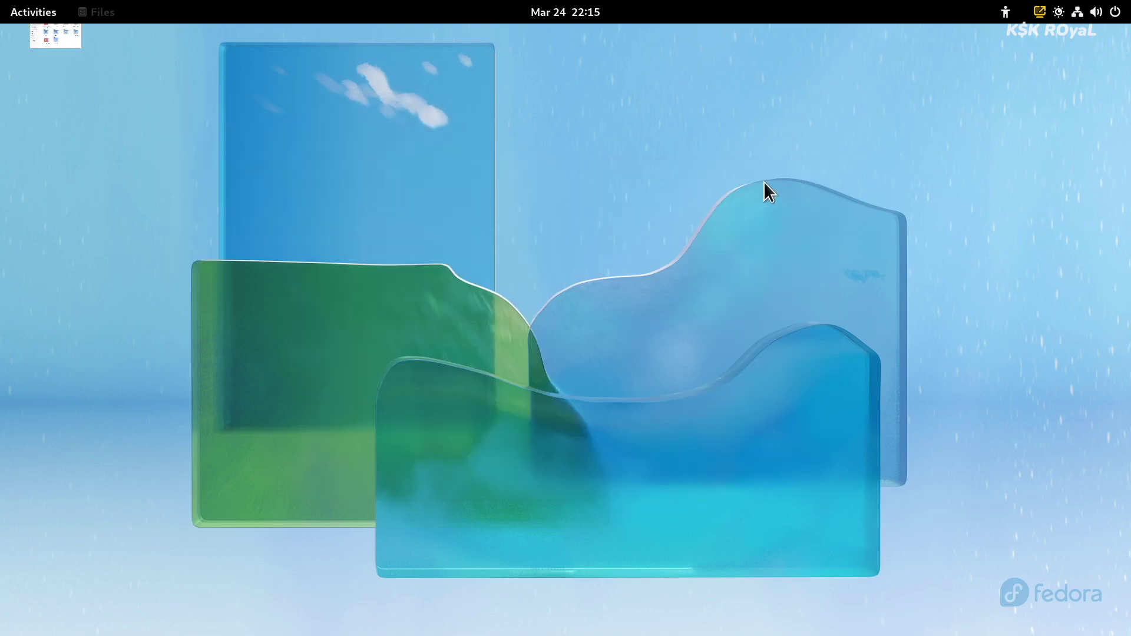
pyautogui.moveTo(1, 1)
pyautogui.click(536, 215)
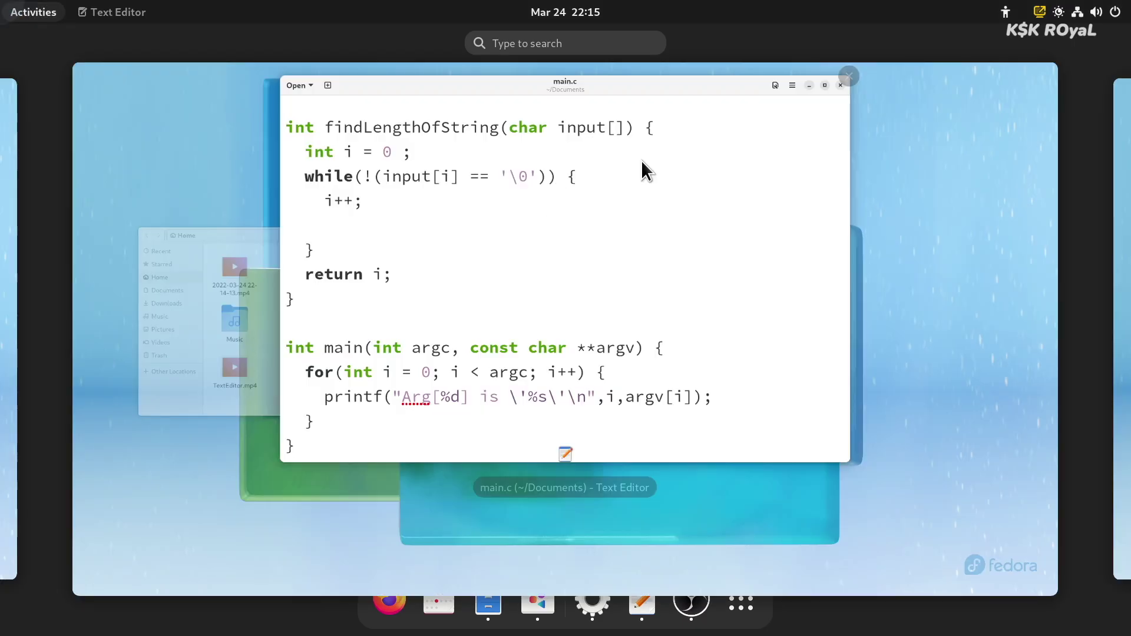
pyautogui.click(902, 73)
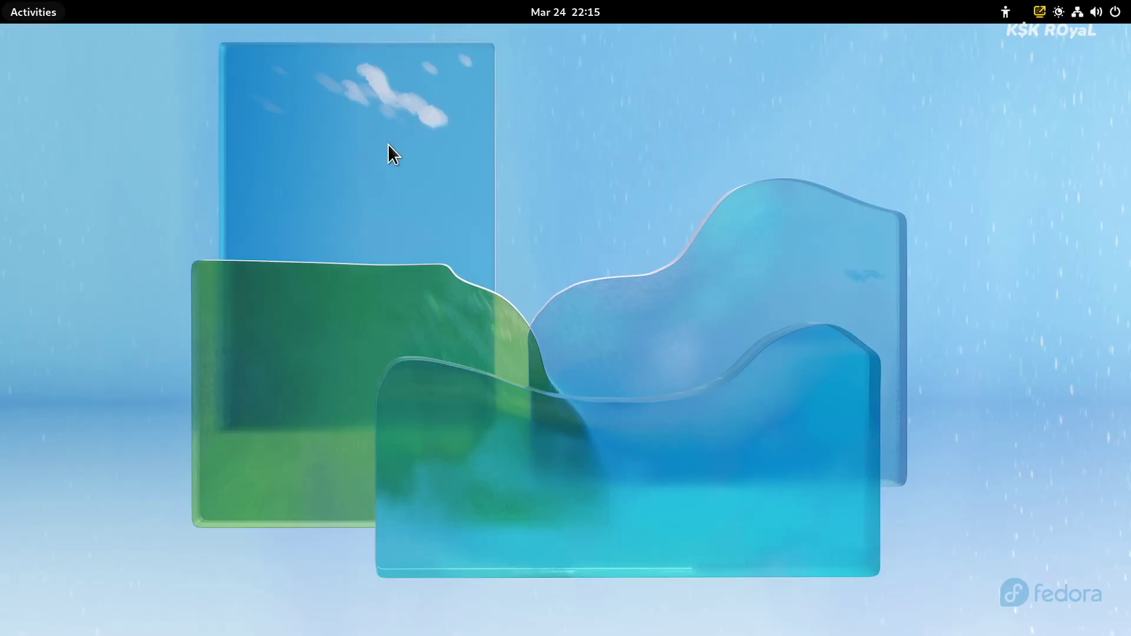
# Restore and re-minimize Settings and then Files from the Activities overview
pyautogui.press('super')
pyautogui.click(766, 354)
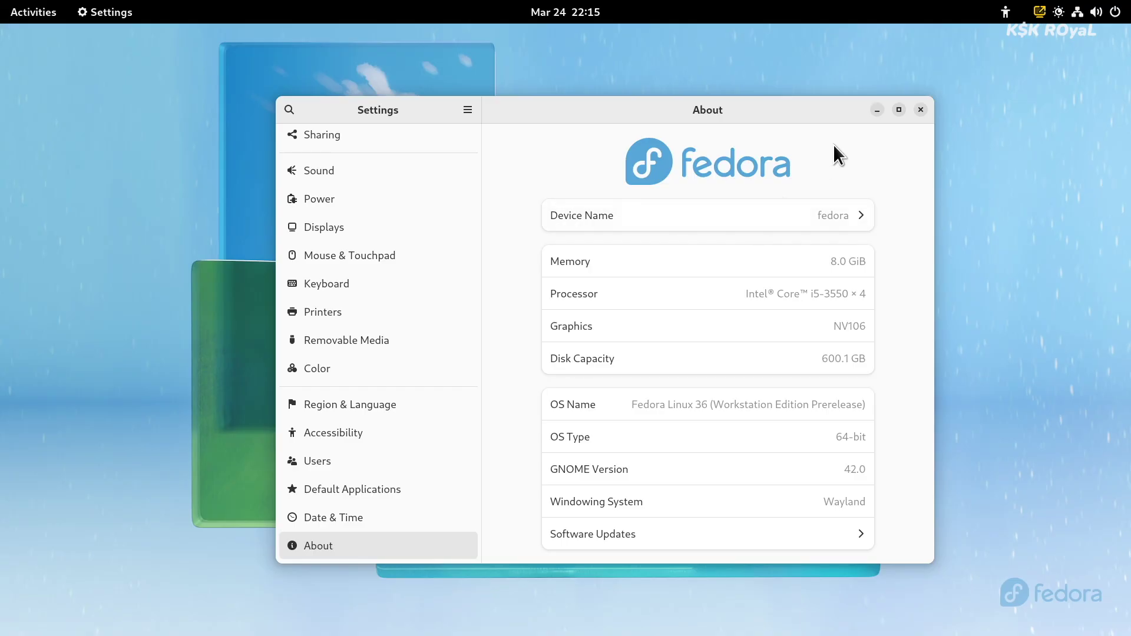
pyautogui.click(876, 110)
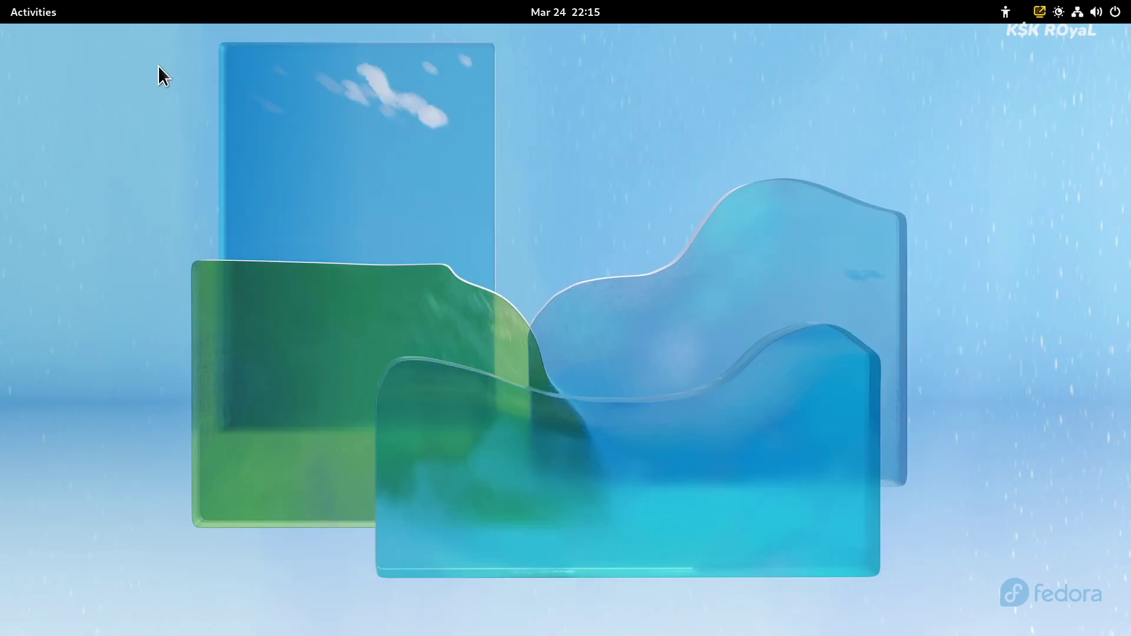
pyautogui.press('super')
pyautogui.click(512, 435)
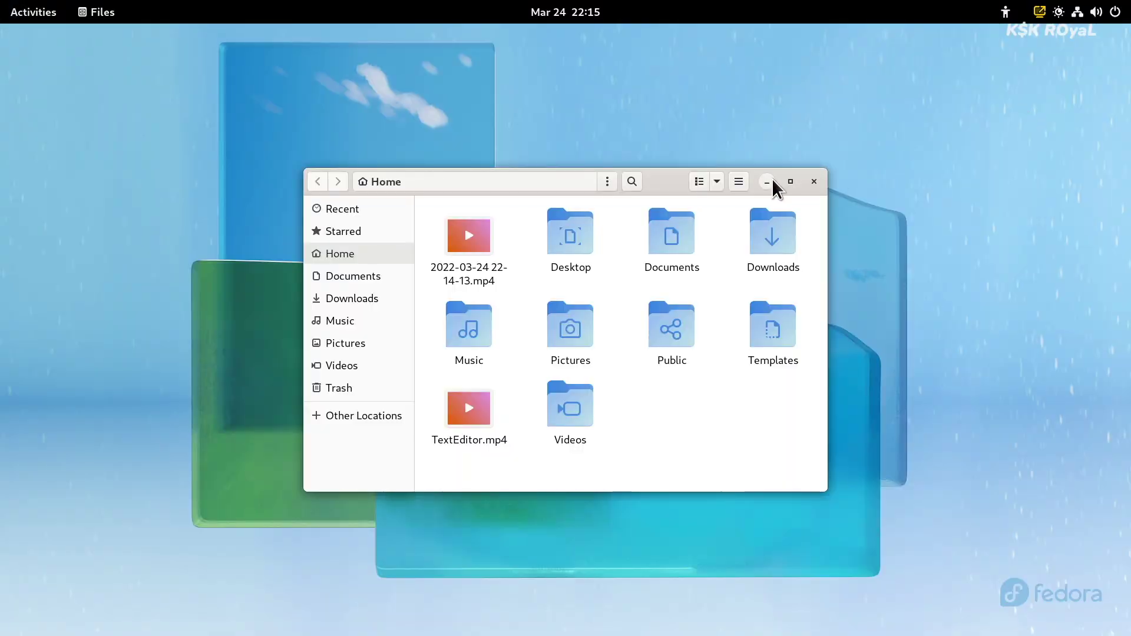
pyautogui.click(771, 179)
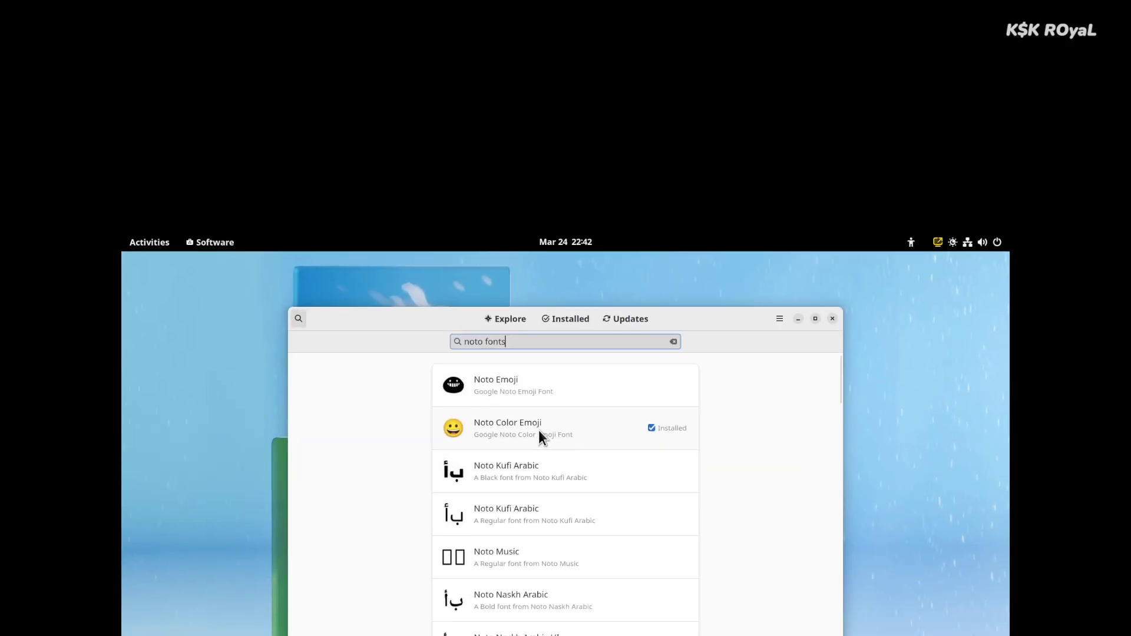
pyautogui.click(538, 433)
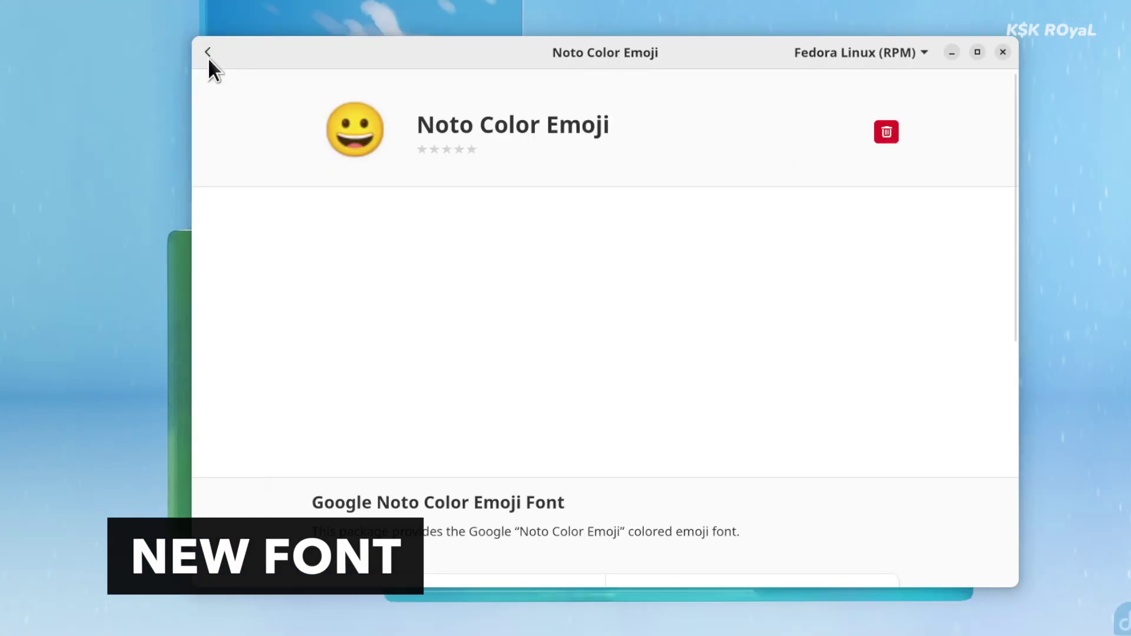
pyautogui.click(299, 318)
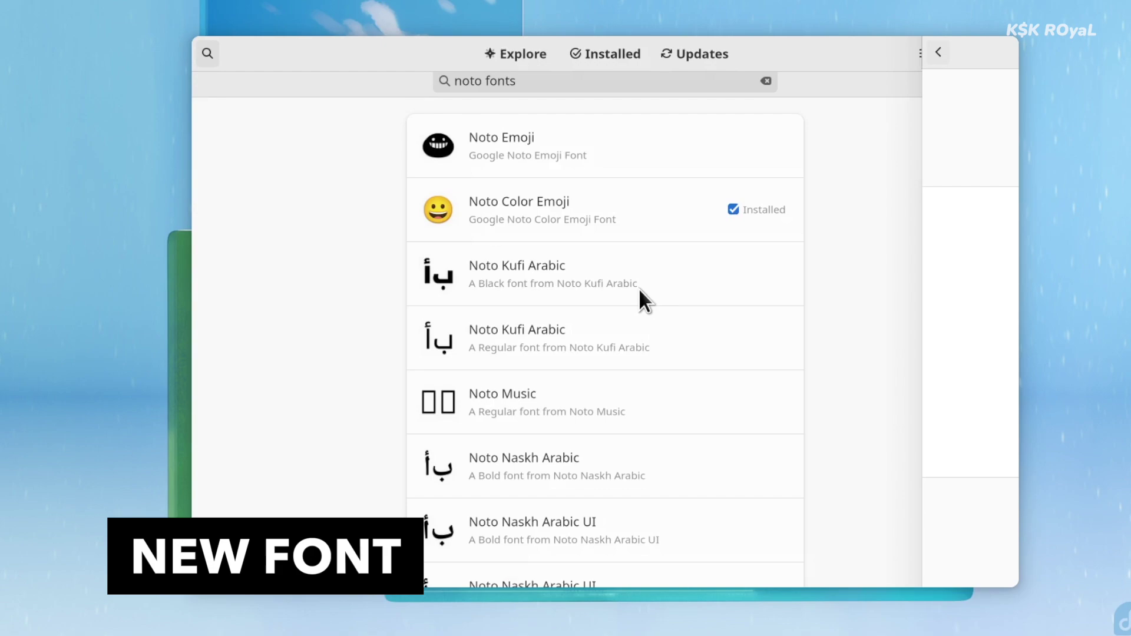
pyautogui.scroll(-10, 679, 354)
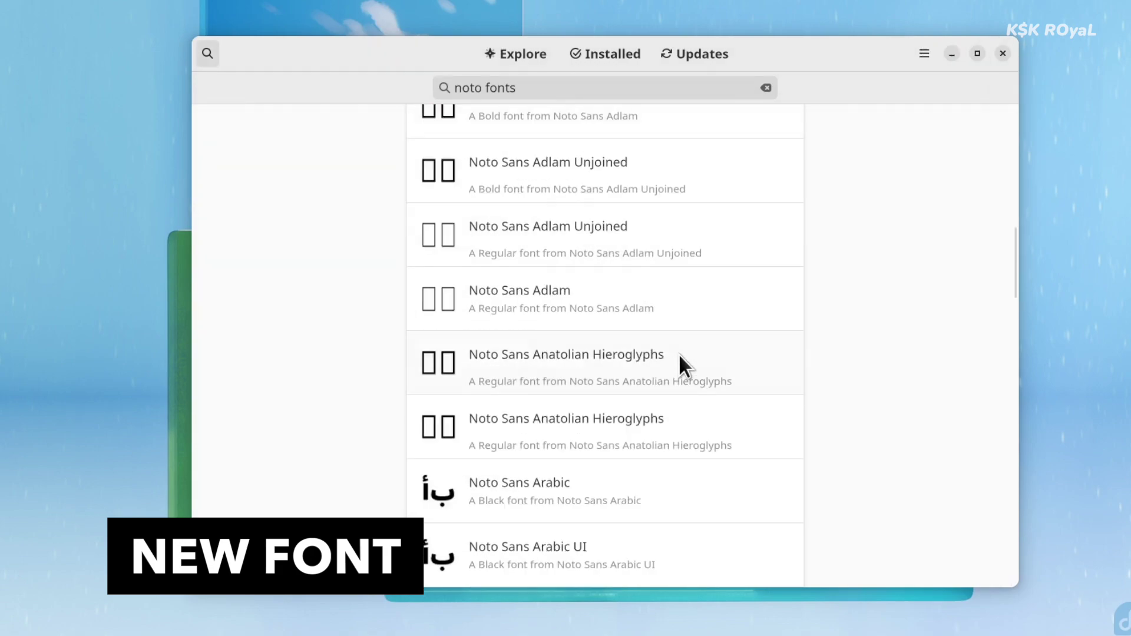
pyautogui.scroll(-5, 680, 355)
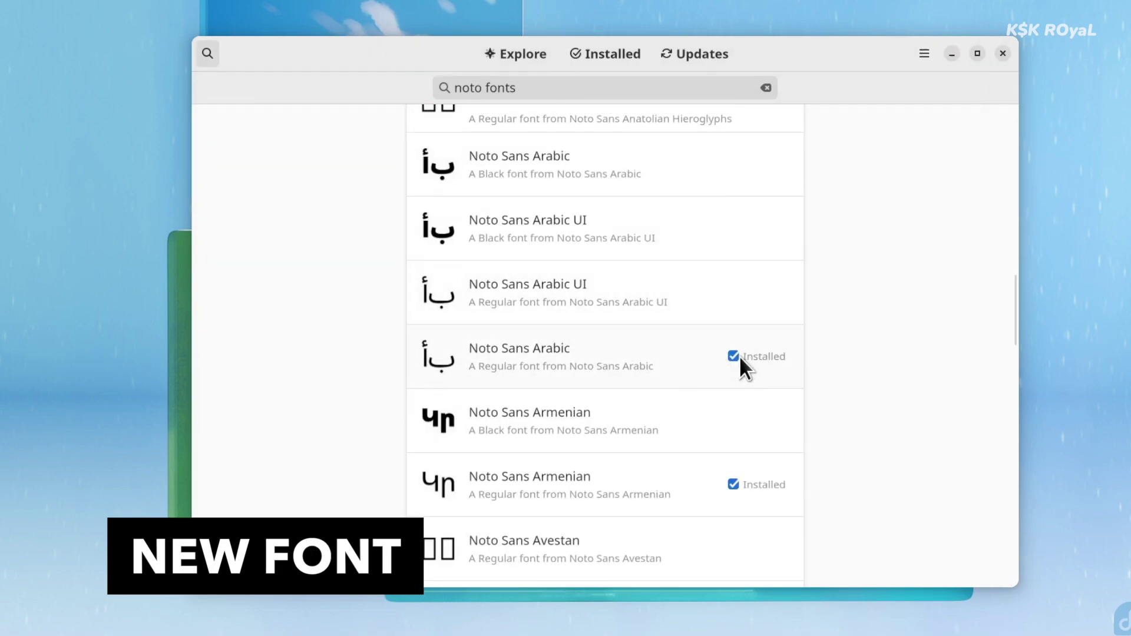
pyautogui.scroll(-3, 743, 371)
pyautogui.scroll(-20, 736, 384)
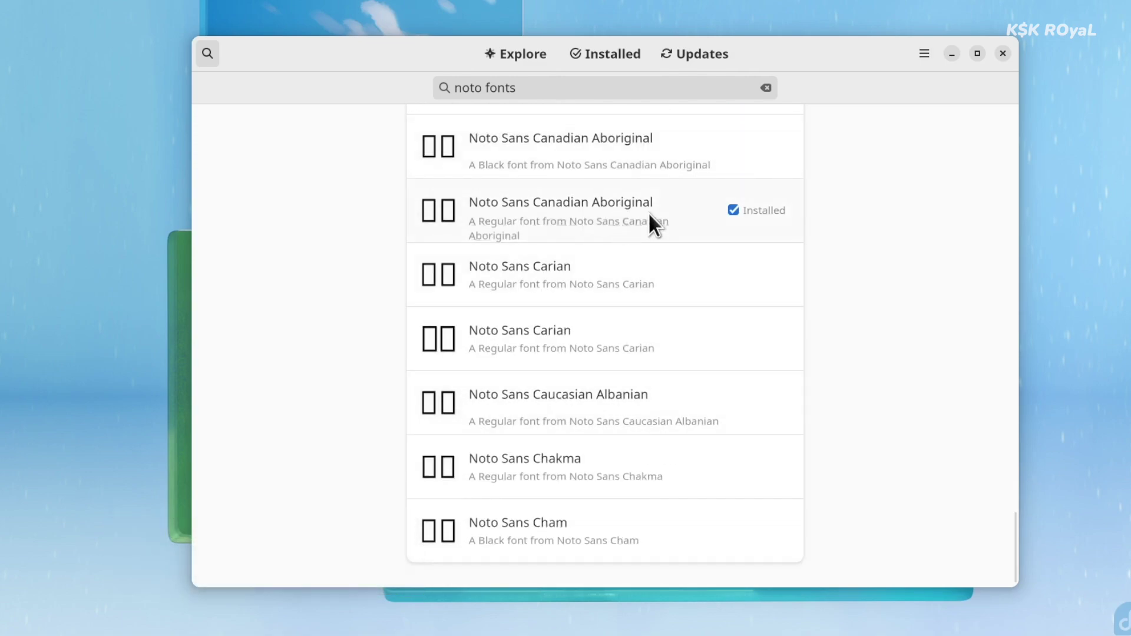
pyautogui.scroll(15, 627, 277)
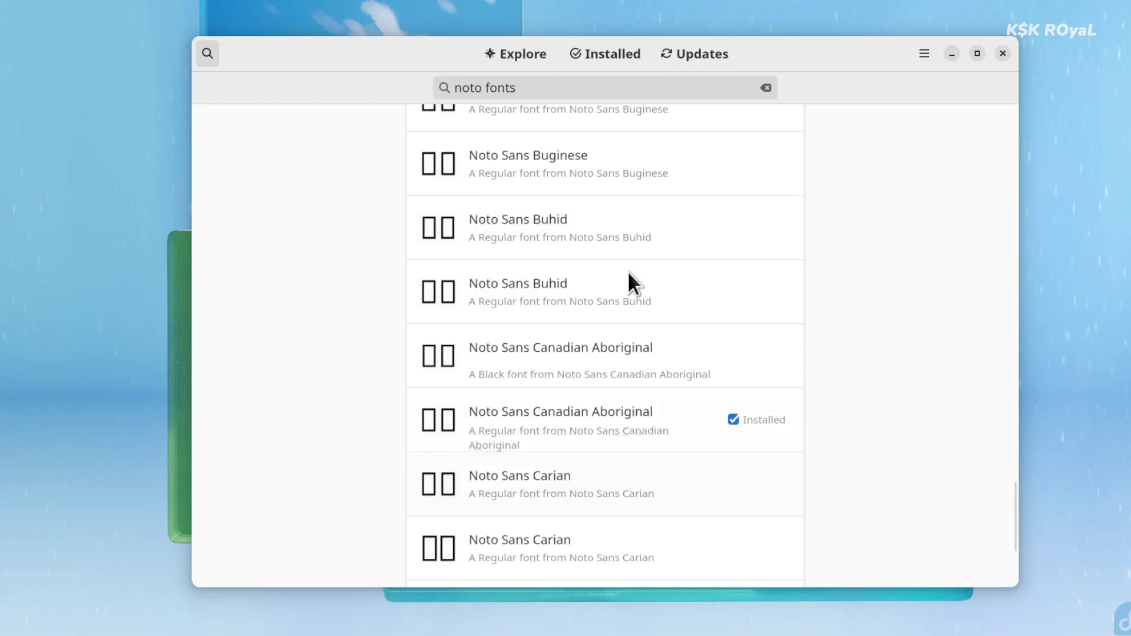
pyautogui.scroll(8, 598, 212)
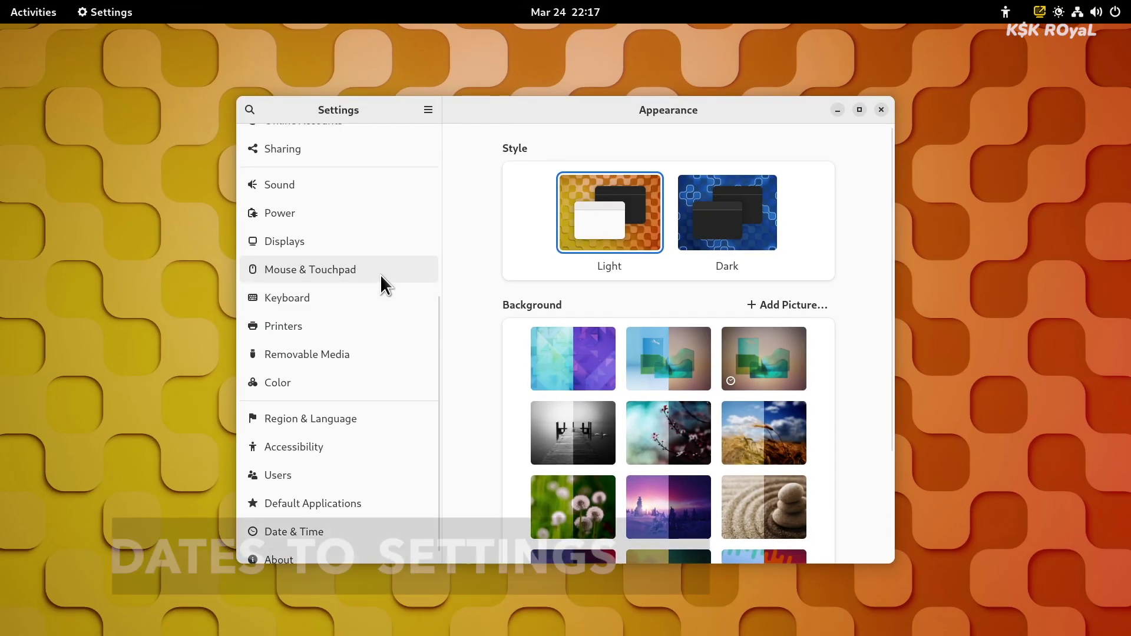
# Browse the Mouse & Touchpad, Displays, Removable Media, Power and Sound settings pages
pyautogui.click(344, 283)
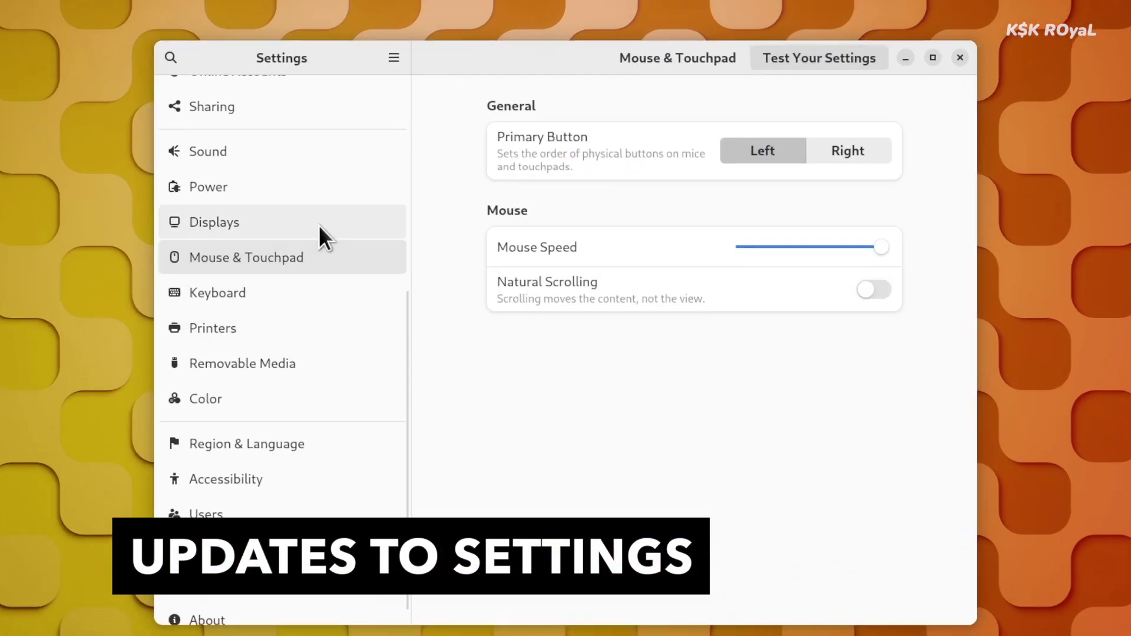
pyautogui.click(353, 243)
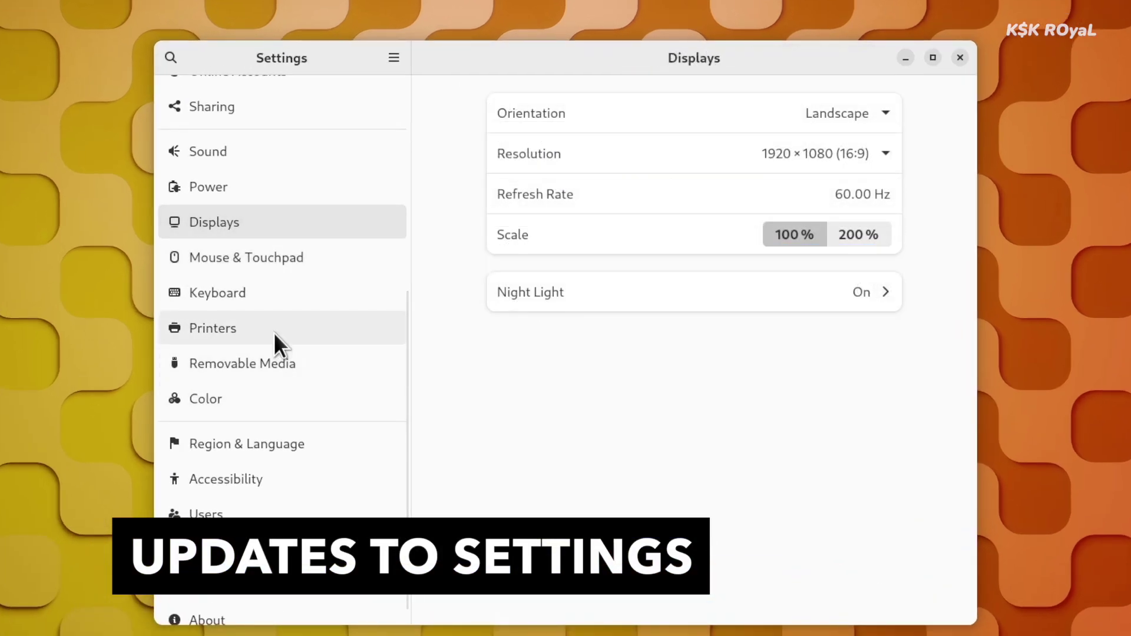
pyautogui.click(270, 354)
pyautogui.click(253, 177)
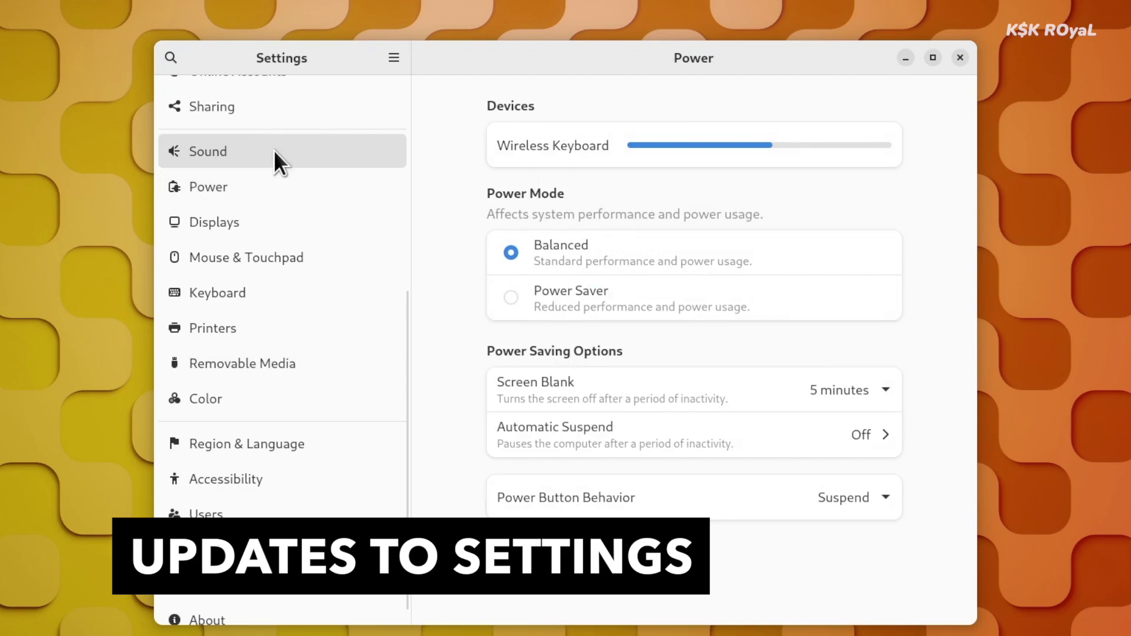
pyautogui.click(273, 150)
pyautogui.scroll(-1, 342, 409)
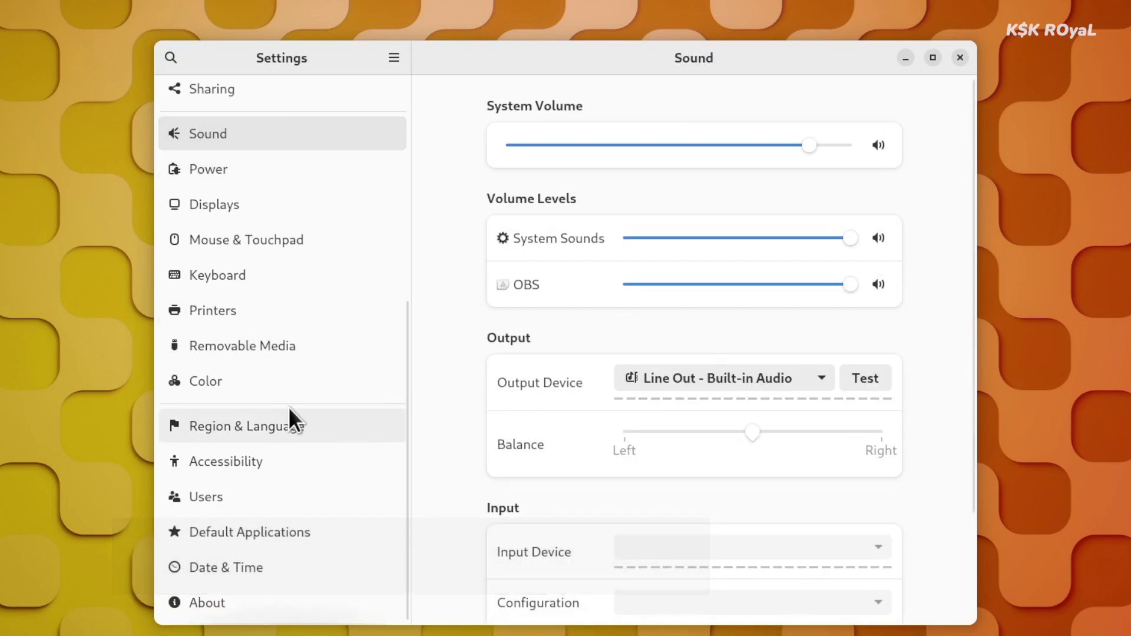
# Visit Region & Language, Accessibility and Default Applications, then scroll through Multitasking's options
pyautogui.click(267, 442)
pyautogui.click(266, 452)
pyautogui.scroll(-5, 532, 421)
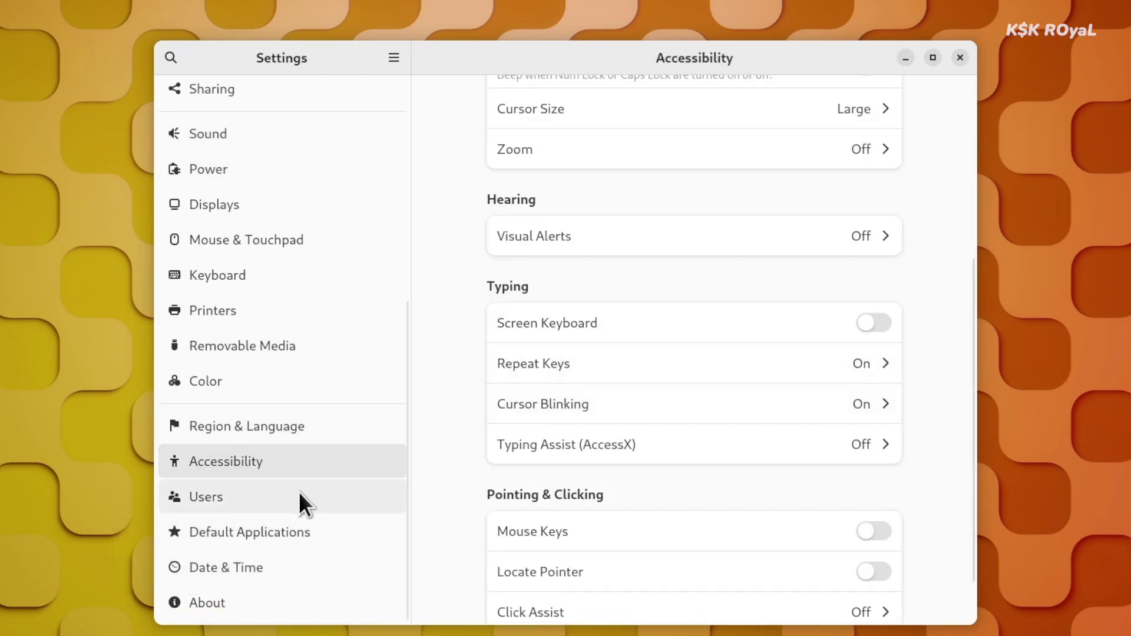
pyautogui.click(291, 527)
pyautogui.scroll(6, 263, 396)
pyautogui.scroll(5, 269, 181)
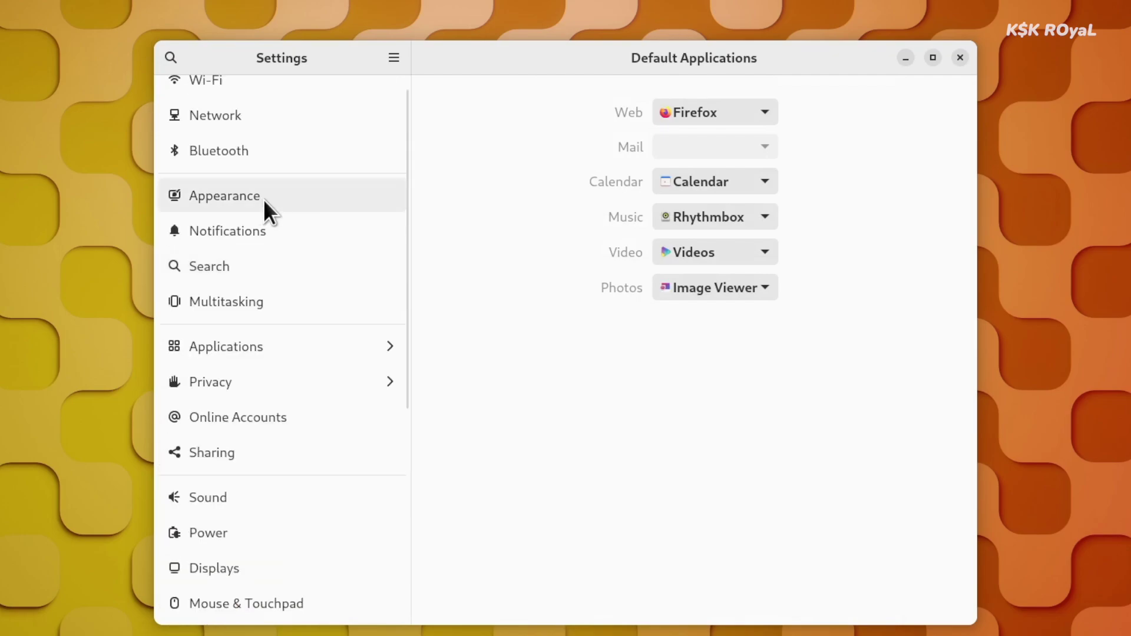
pyautogui.click(250, 309)
pyautogui.scroll(-5, 592, 335)
pyautogui.scroll(-3, 567, 431)
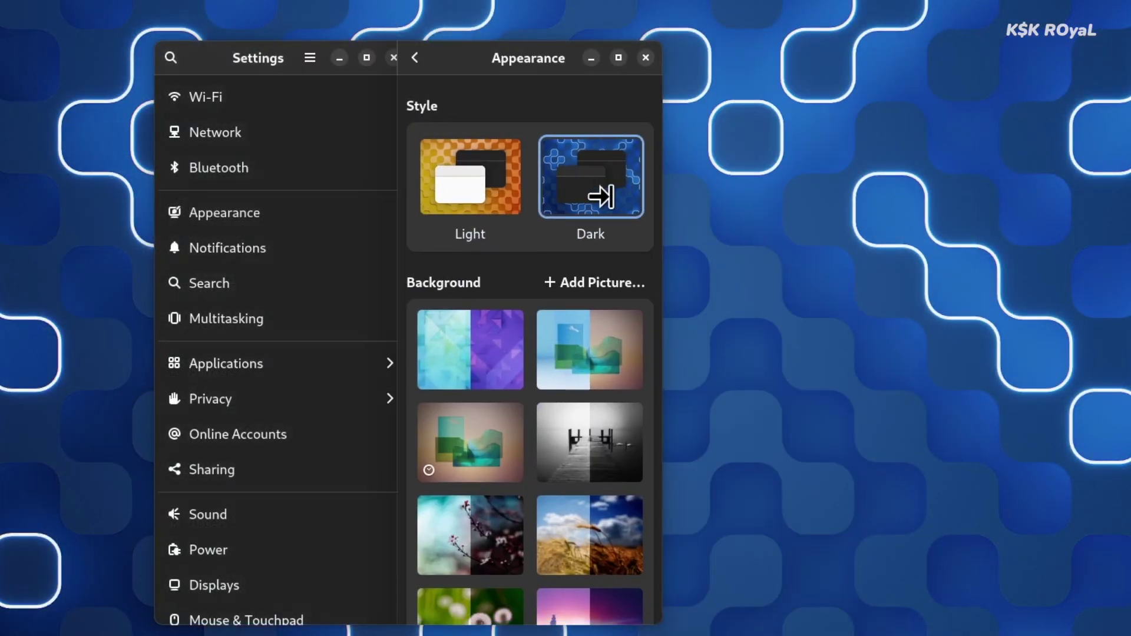
# Resize the Settings window, ending in a narrow single-pane layout
pyautogui.moveTo(601, 197); pyautogui.dragTo(848, 204)
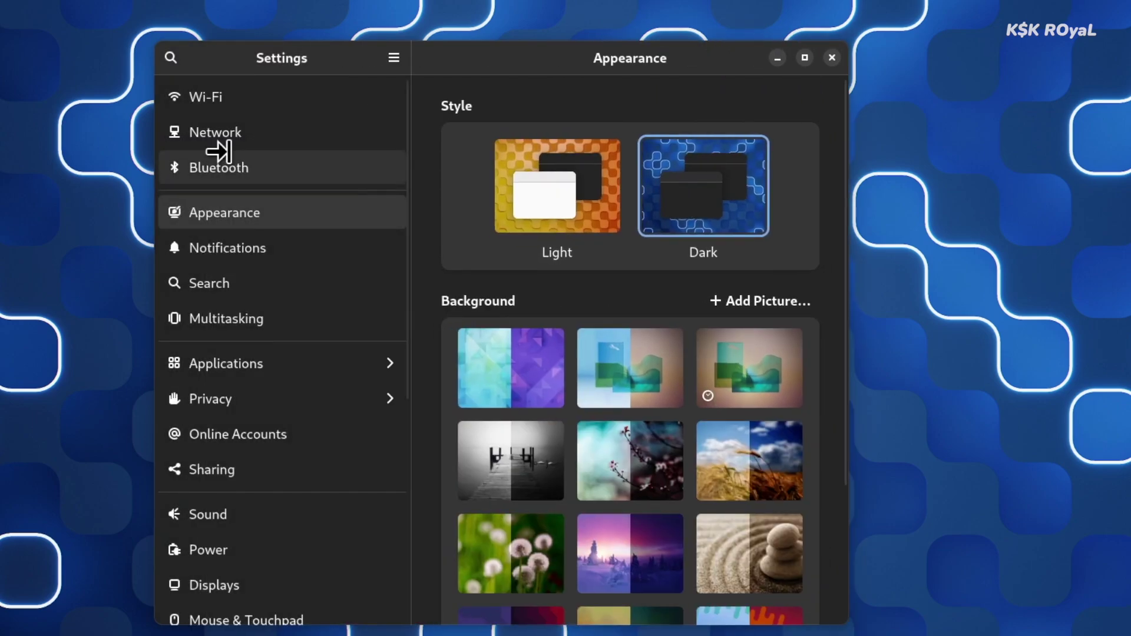
pyautogui.click(215, 307)
pyautogui.moveTo(844, 210); pyautogui.dragTo(312, 224)
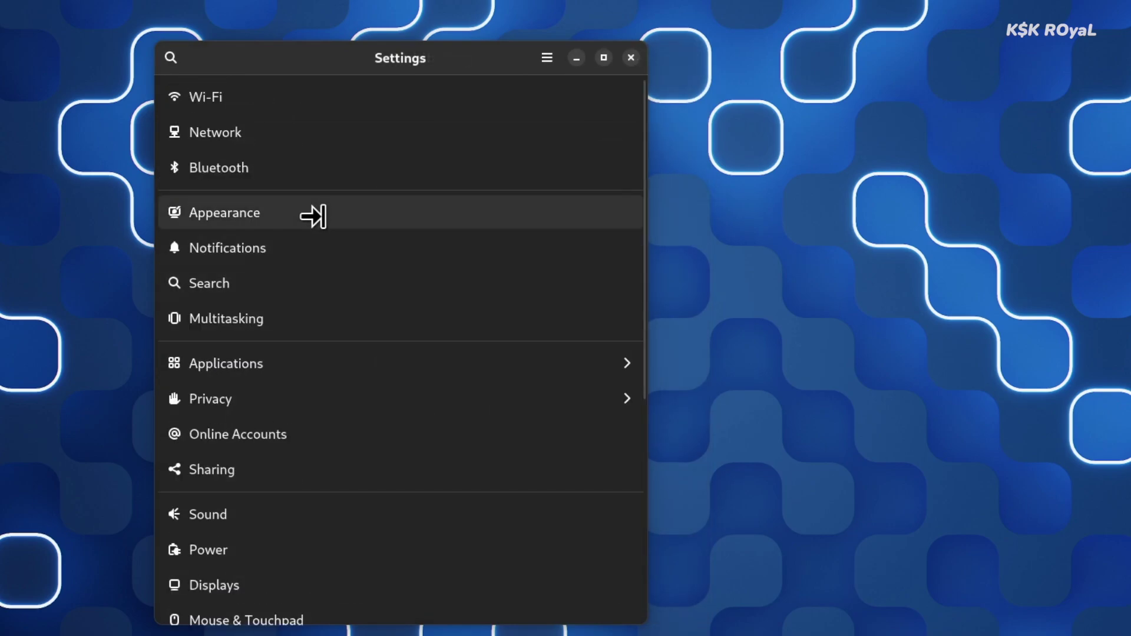
# In Appearance, set the second background picture and the Light style
pyautogui.click(311, 213)
pyautogui.scroll(-5, 328, 271)
pyautogui.scroll(5, 366, 391)
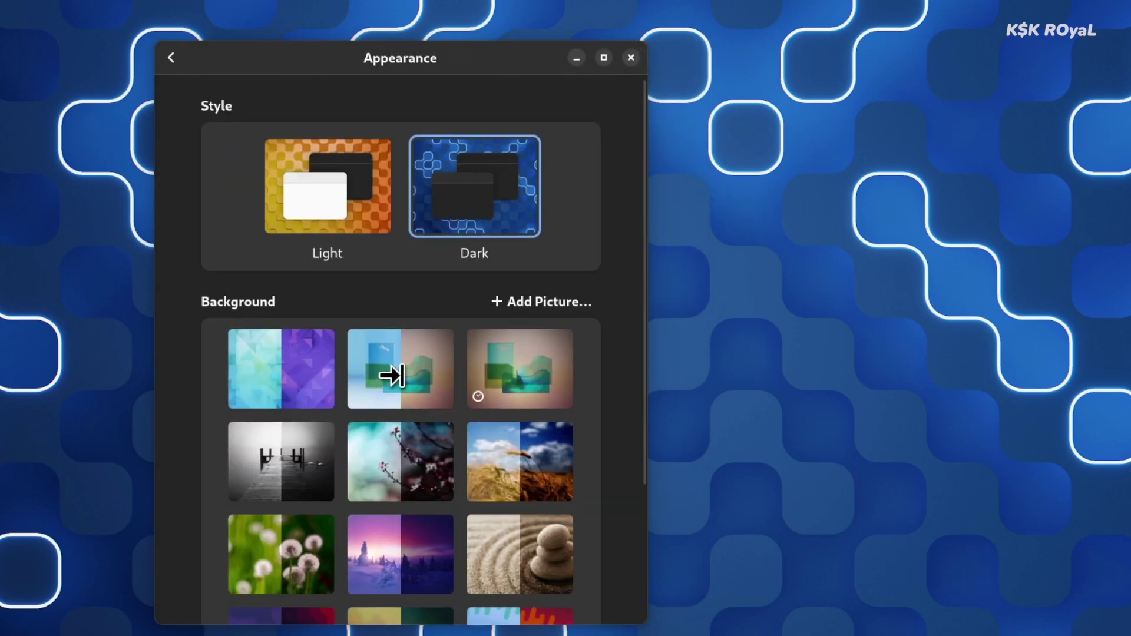
pyautogui.click(394, 375)
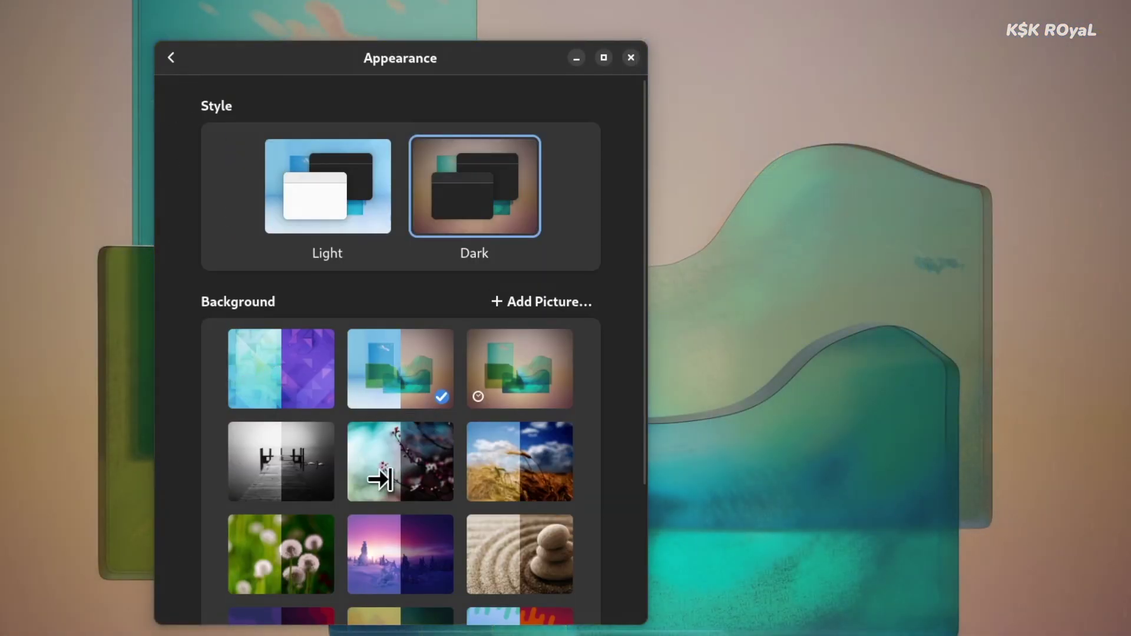
pyautogui.scroll(-5, 380, 479)
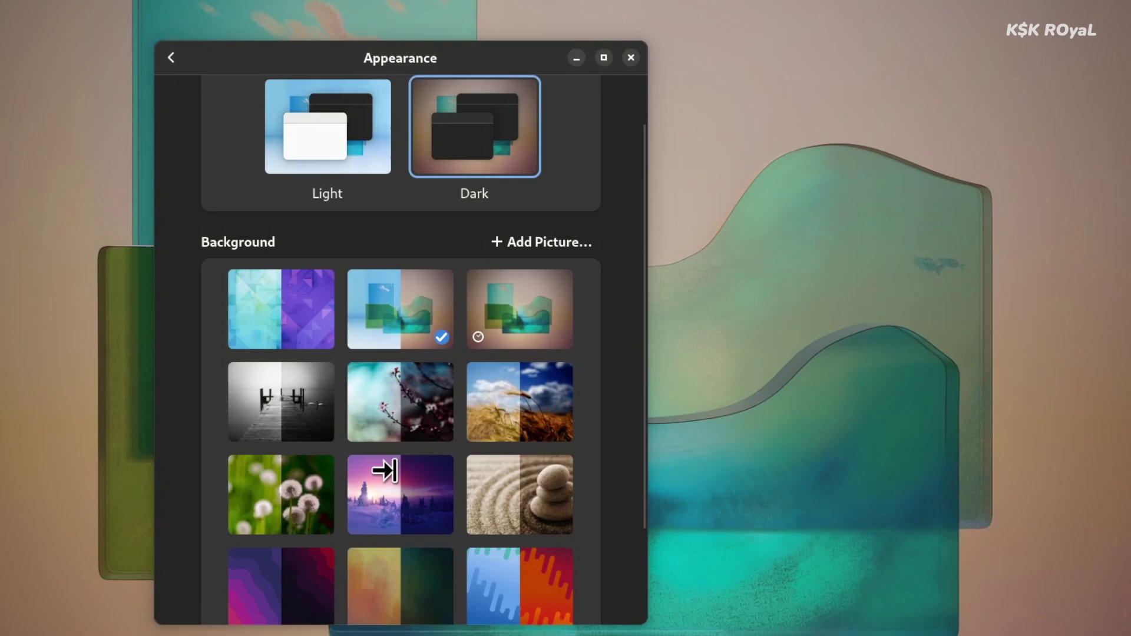
pyautogui.scroll(5, 417, 312)
pyautogui.click(321, 203)
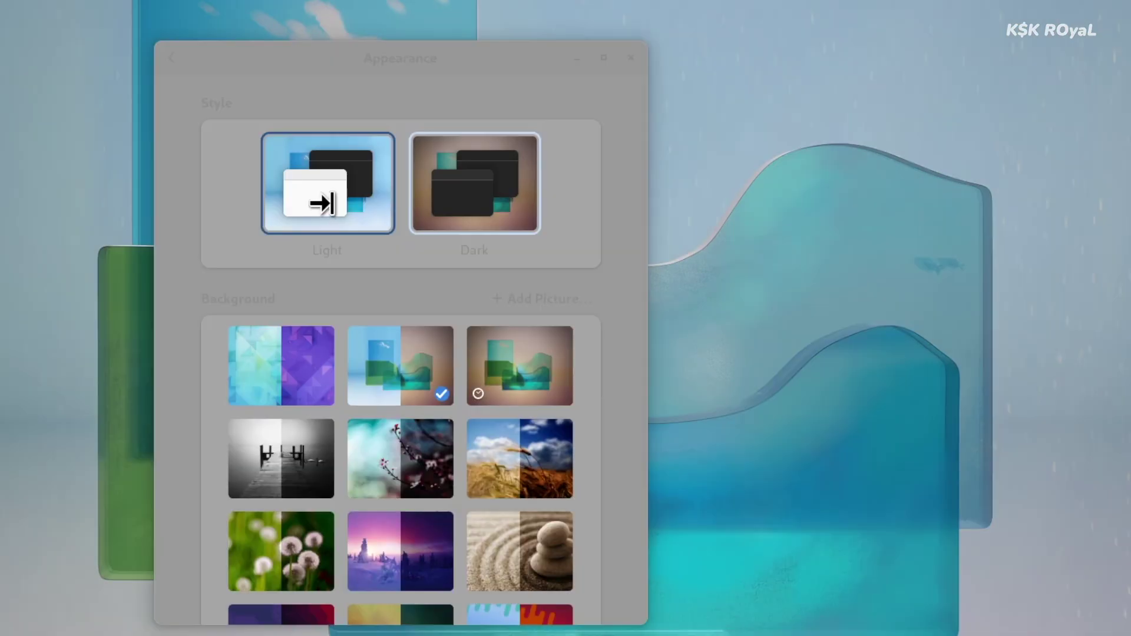
# Return to the panel list and open the About system information
pyautogui.click(167, 58)
pyautogui.scroll(-10, 328, 363)
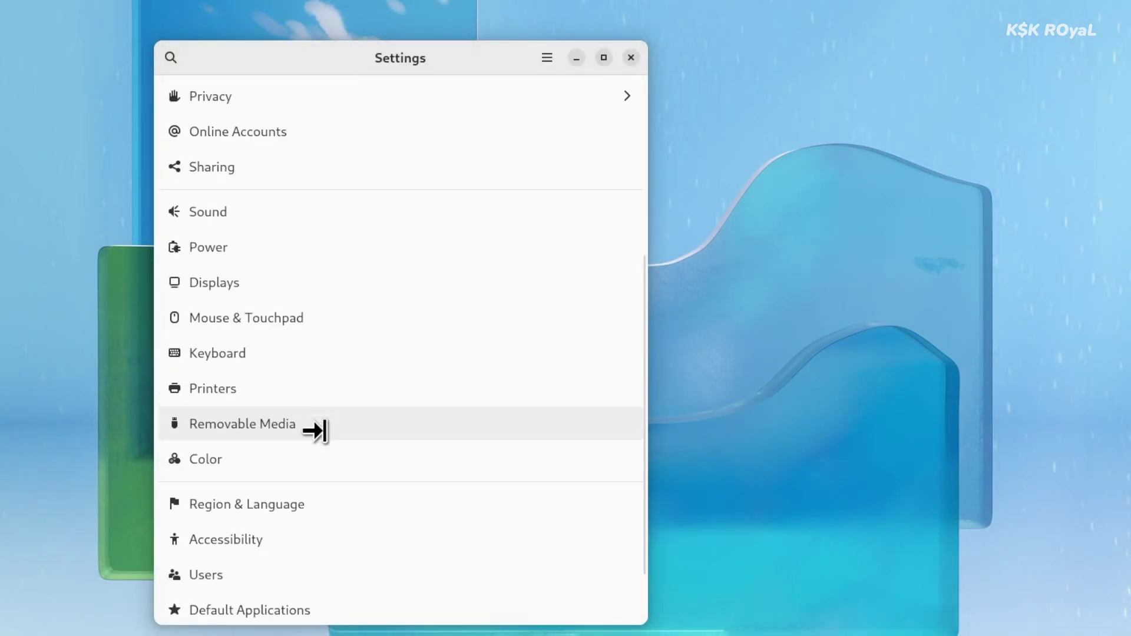
pyautogui.click(269, 590)
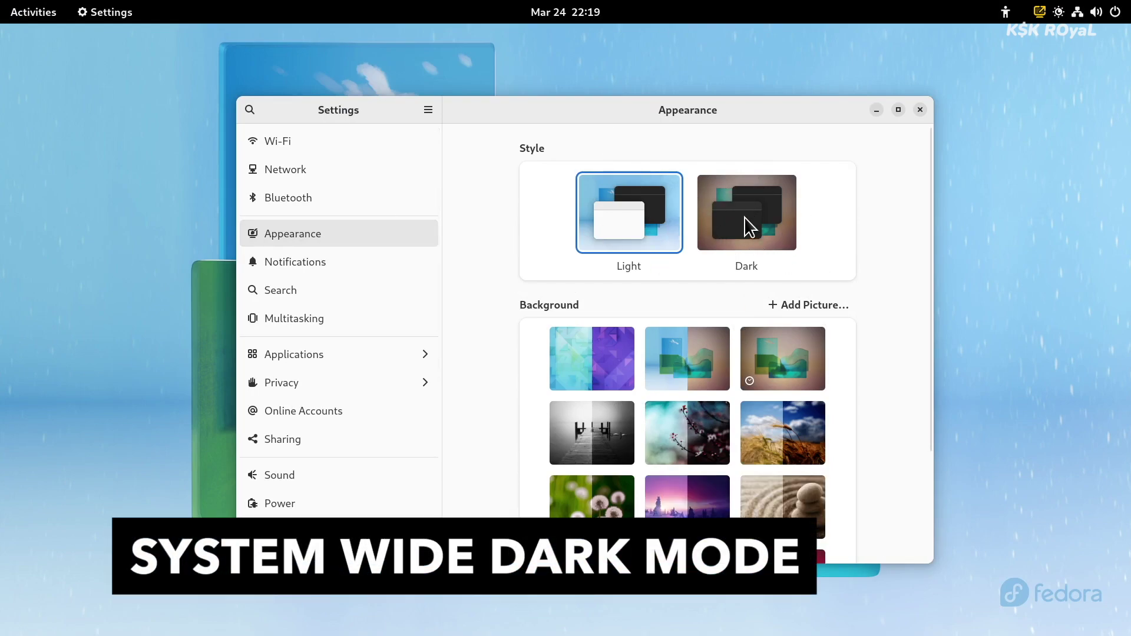
# Switch to the Dark style, move Settings left, and open then dismiss the desktop menu
pyautogui.click(744, 216)
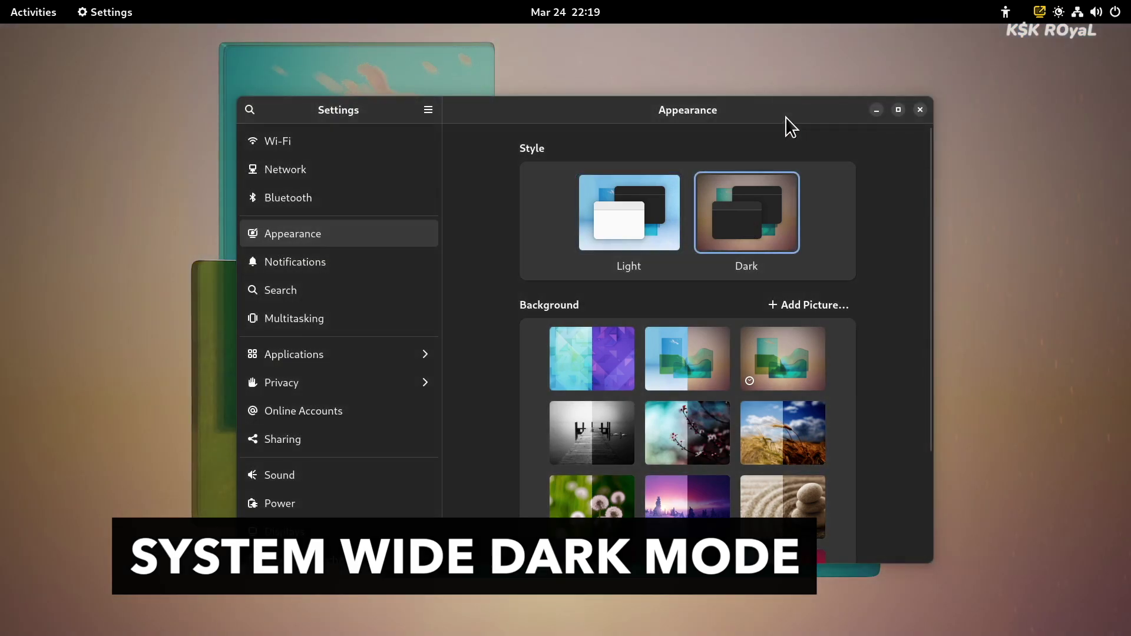
pyautogui.moveTo(759, 113); pyautogui.dragTo(597, 111)
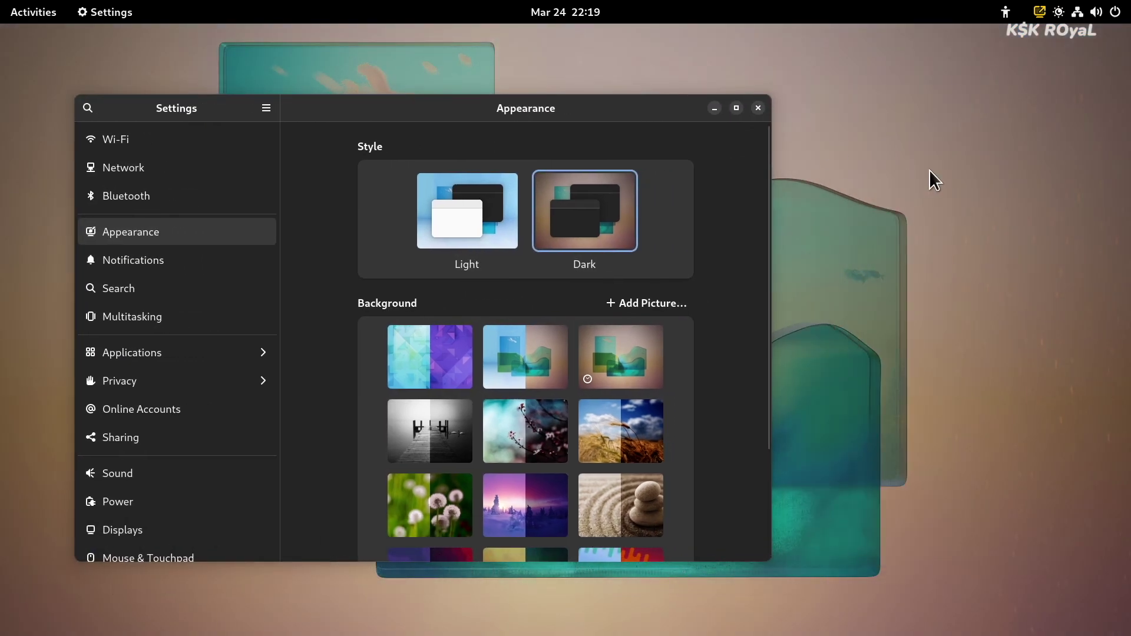
pyautogui.rightClick(923, 130)
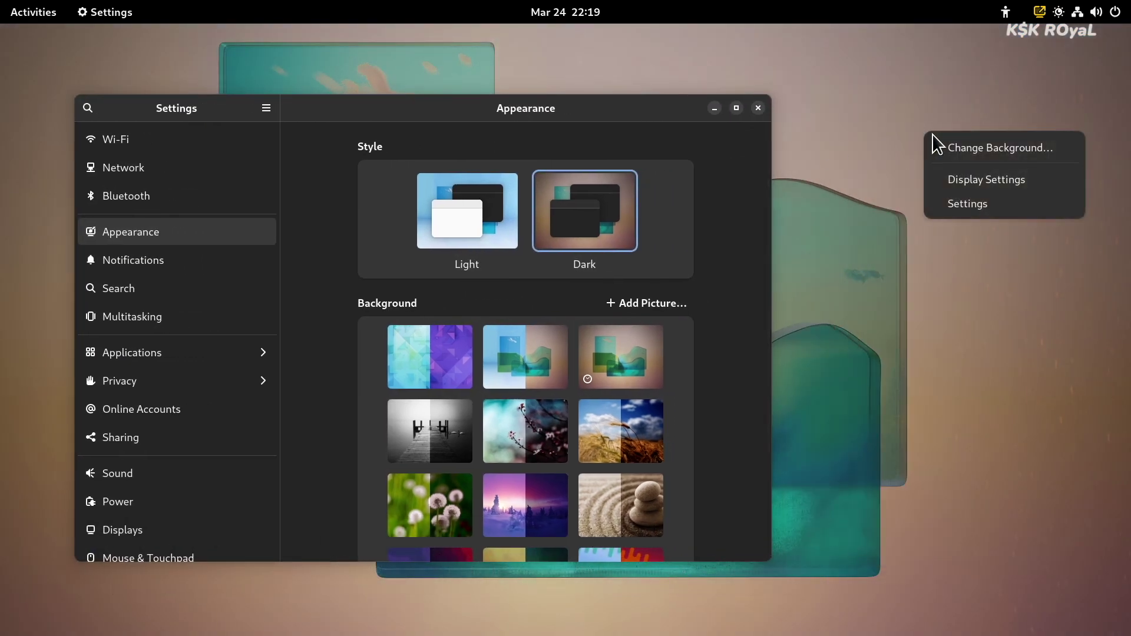
pyautogui.click(1001, 151)
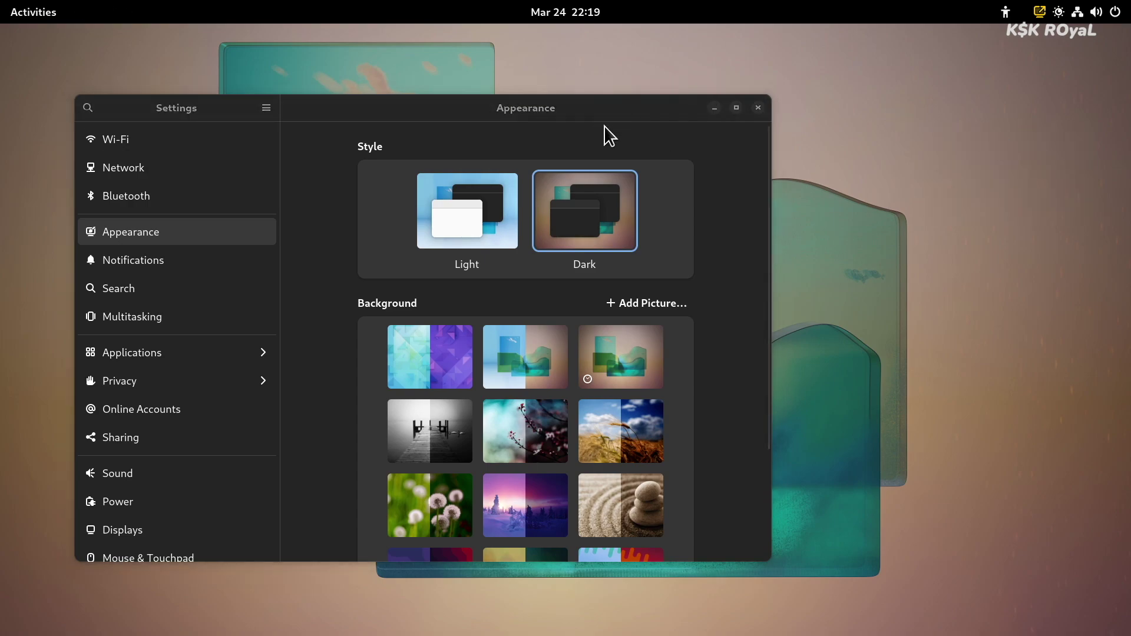
# Move Settings back to the right and switch the style back to Light
pyautogui.click(618, 118)
pyautogui.moveTo(619, 117); pyautogui.dragTo(715, 118)
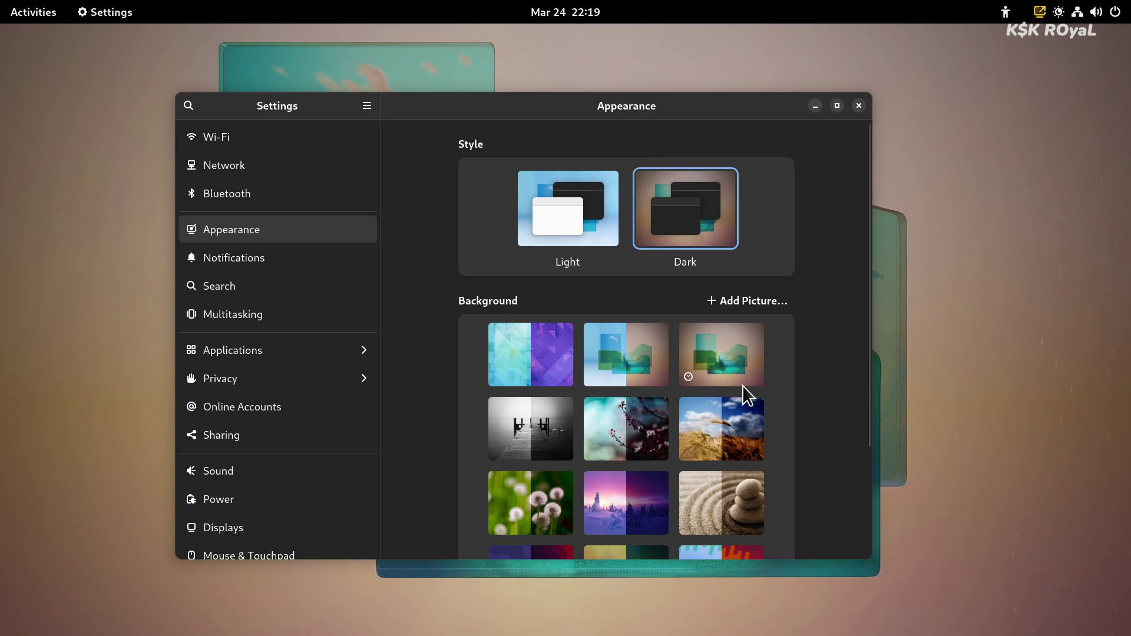
pyautogui.click(542, 242)
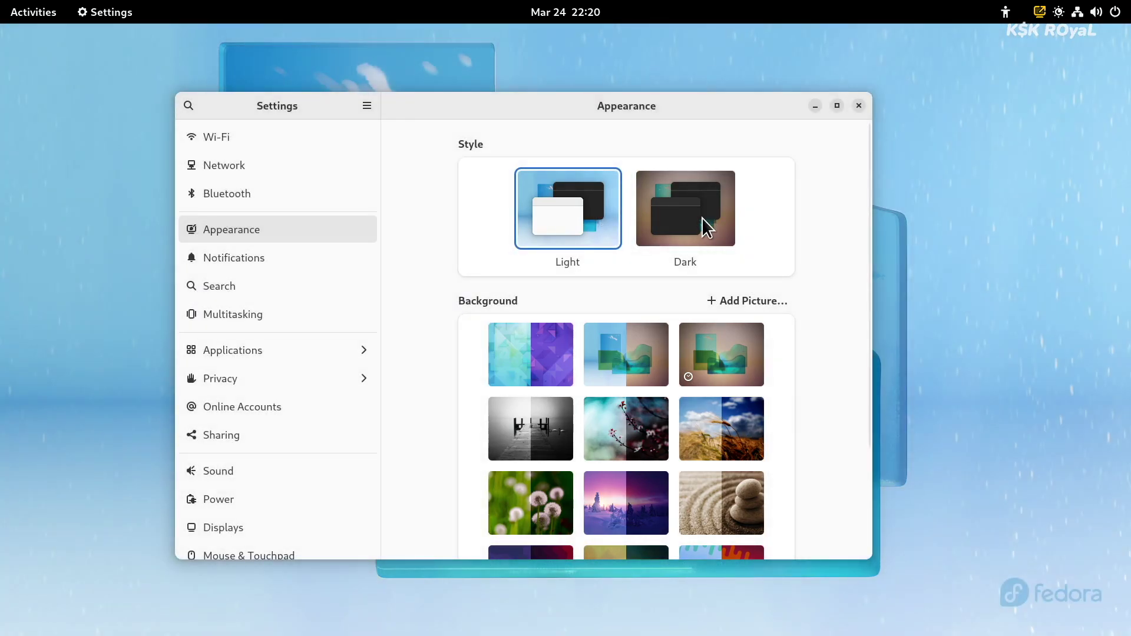
# Toggle the Appearance style between Dark and Light several times, ending on Dark
pyautogui.click(701, 227)
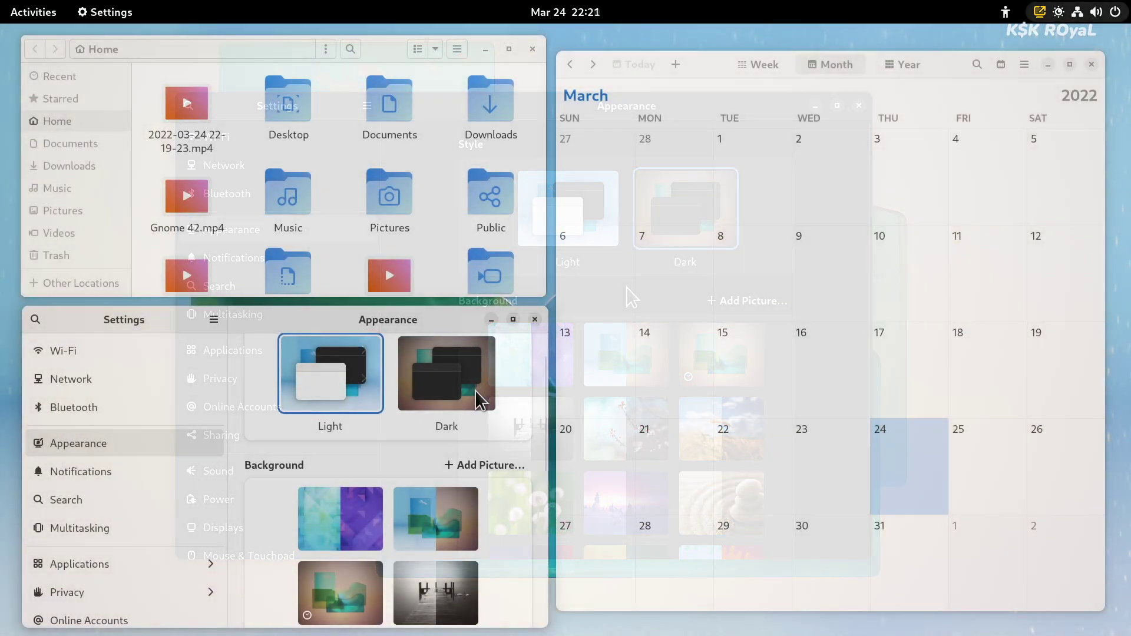
pyautogui.click(480, 400)
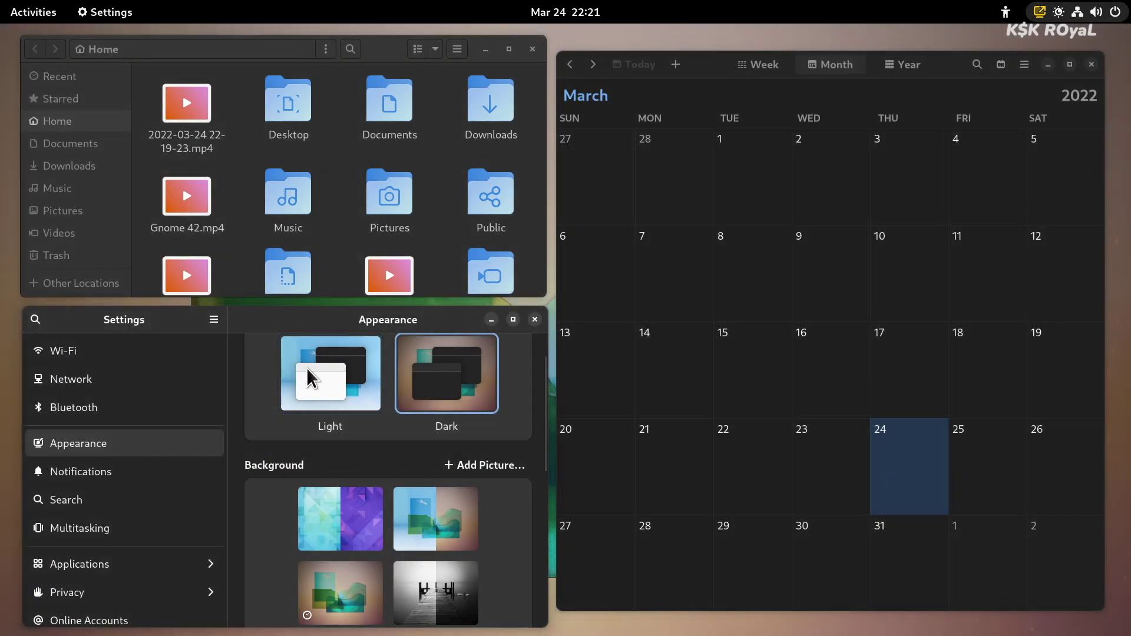
pyautogui.click(325, 383)
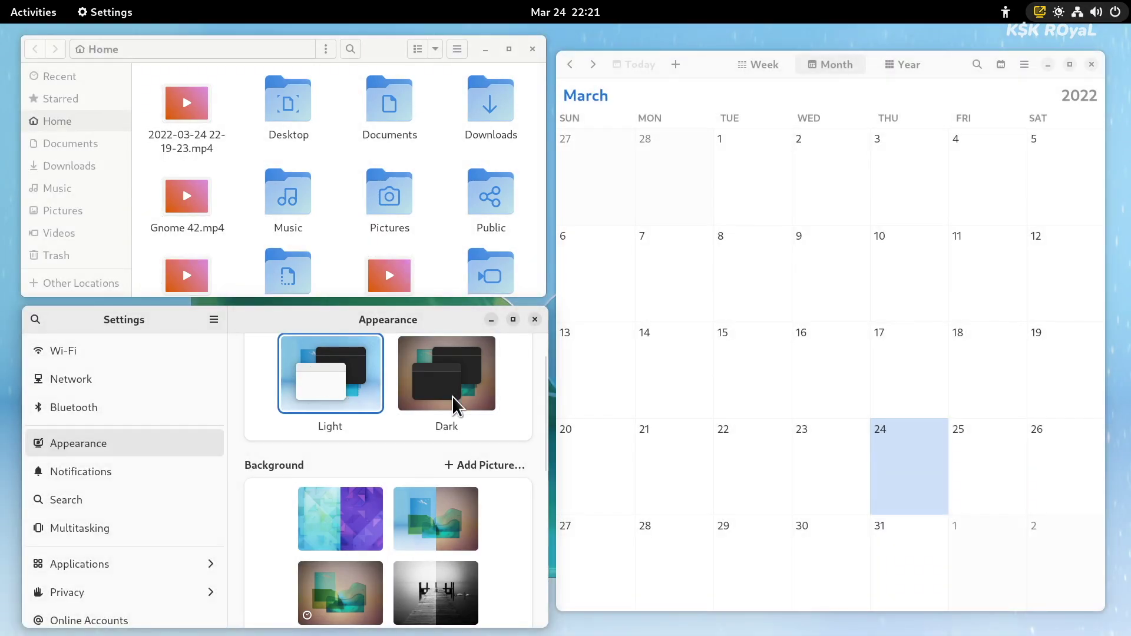
pyautogui.click(458, 400)
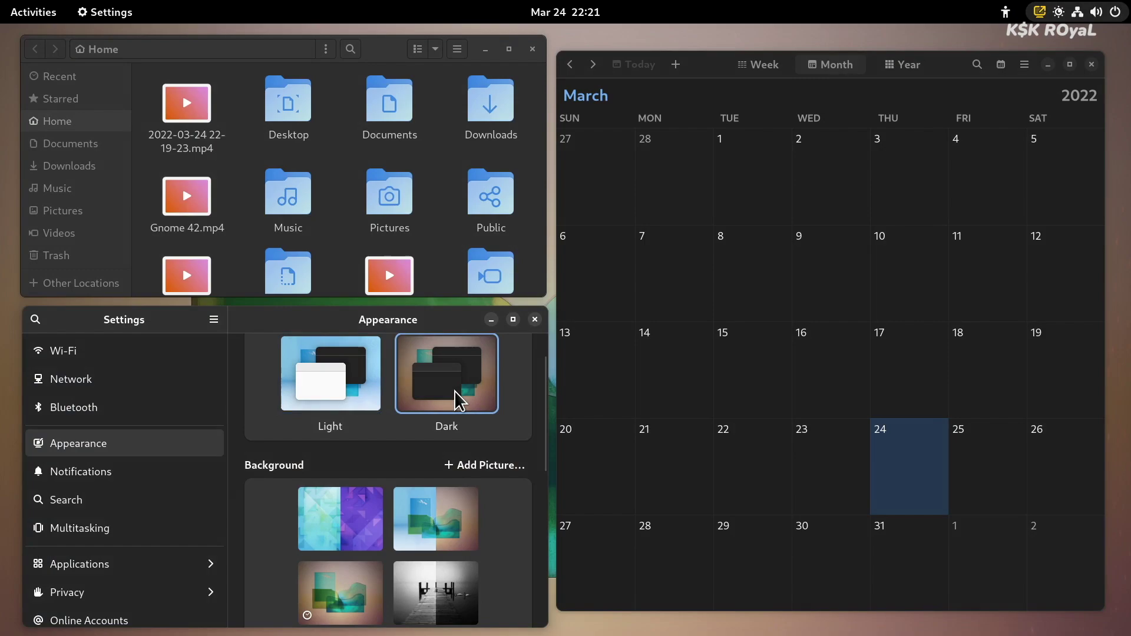
pyautogui.scroll(-3, 429, 401)
pyautogui.scroll(5, 434, 404)
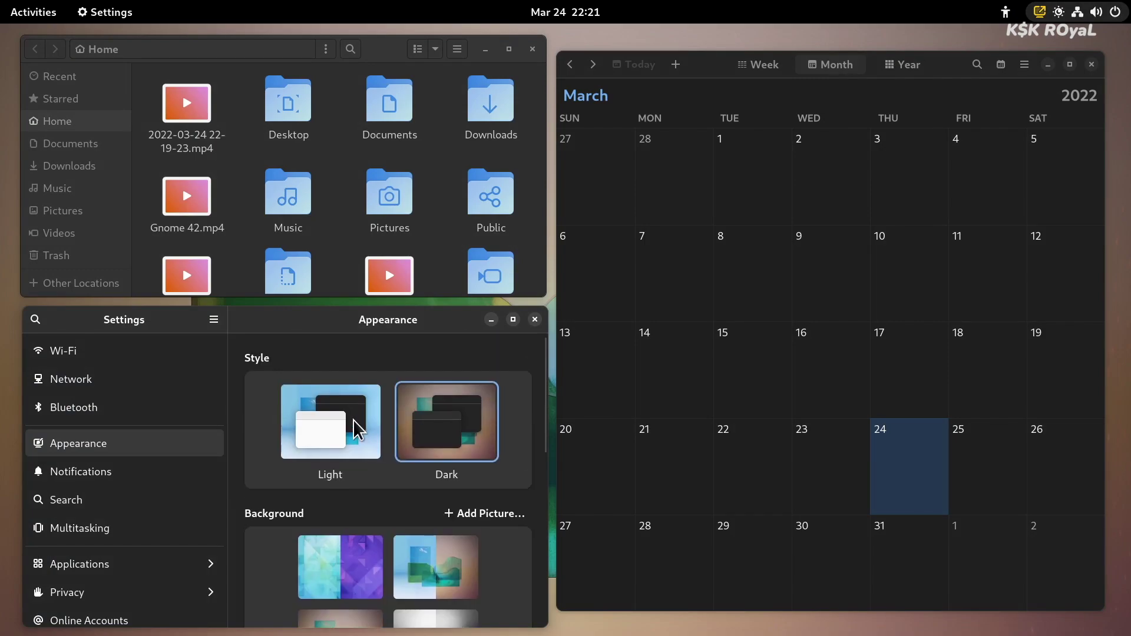
pyautogui.click(356, 429)
pyautogui.click(431, 437)
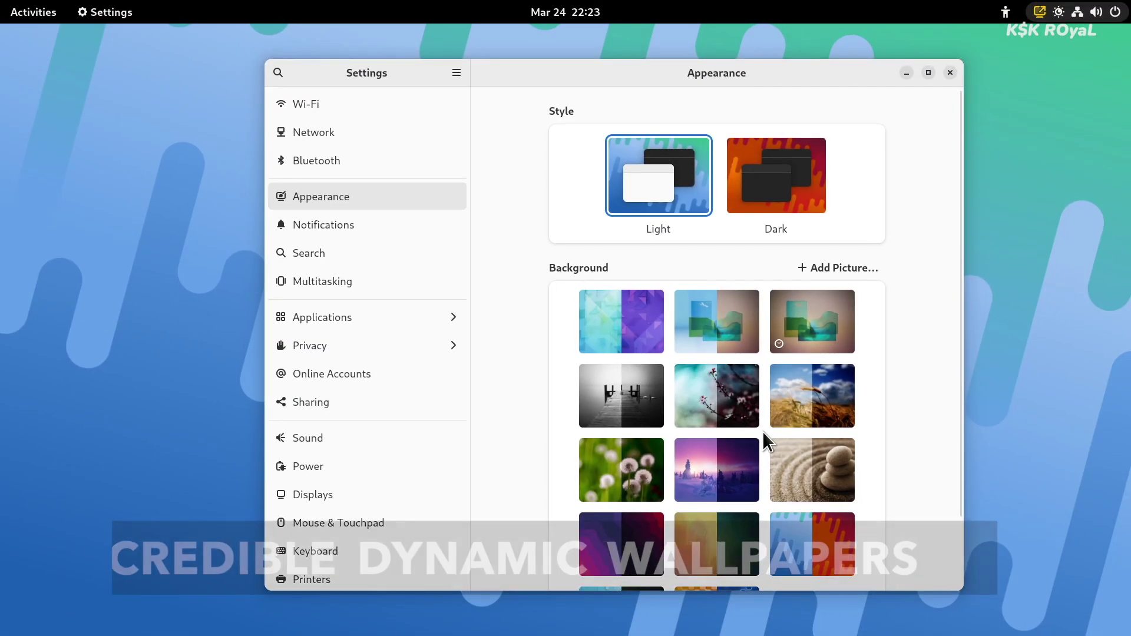
# Try the yellow-orange and blue tiled wallpapers, then switch to Dark and back to Light style
pyautogui.scroll(-3, 762, 432)
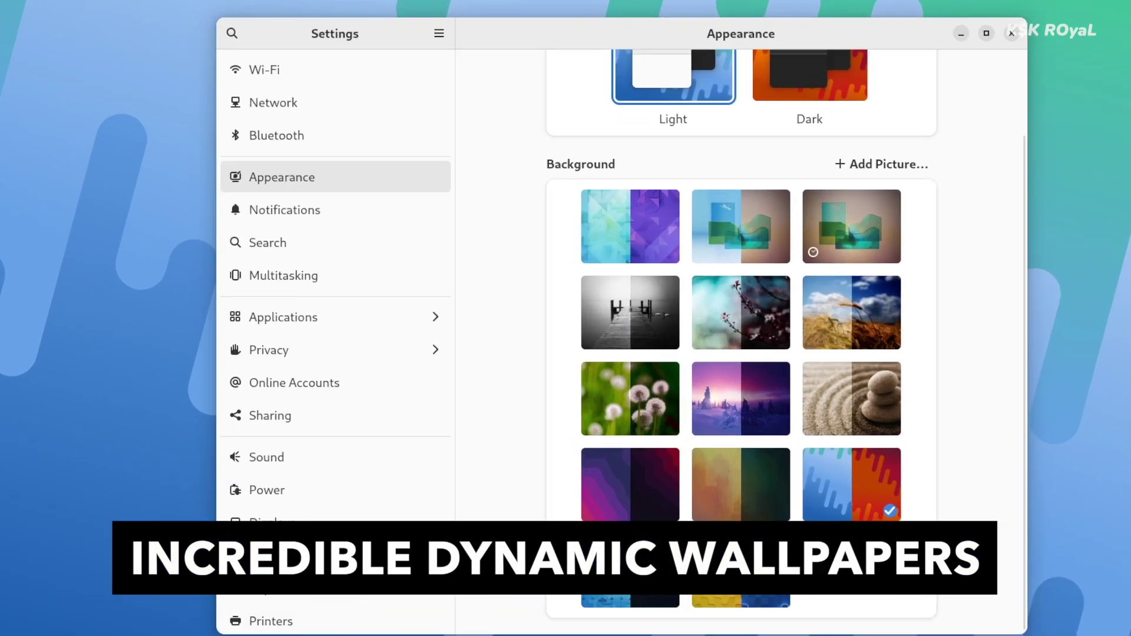
pyautogui.click(717, 536)
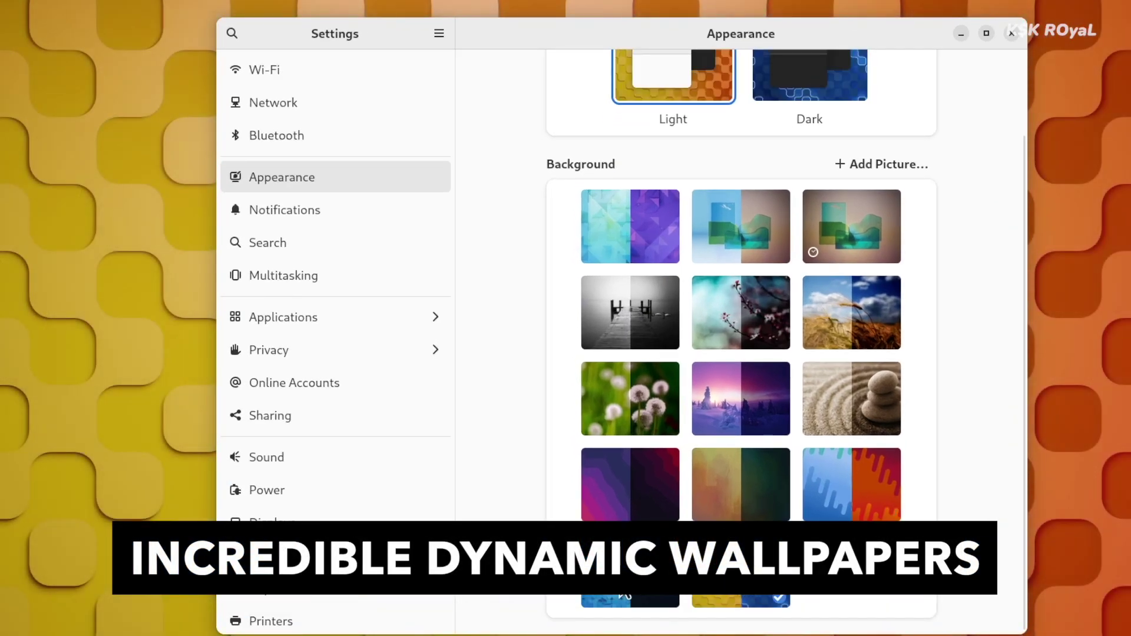
pyautogui.click(619, 586)
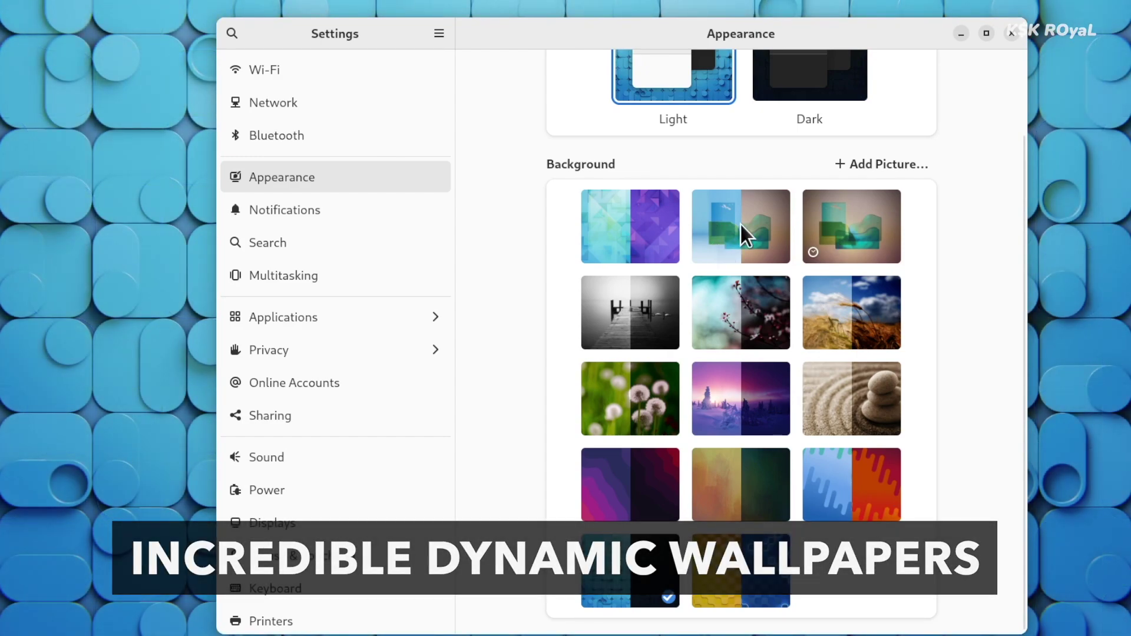
pyautogui.scroll(3, 849, 393)
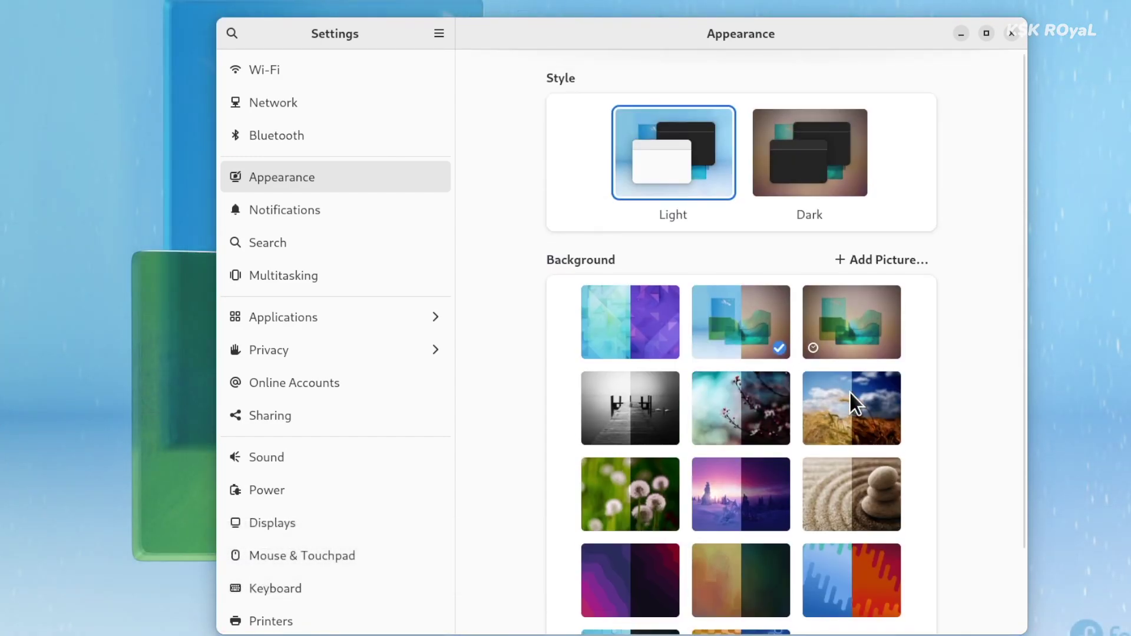
pyautogui.click(803, 167)
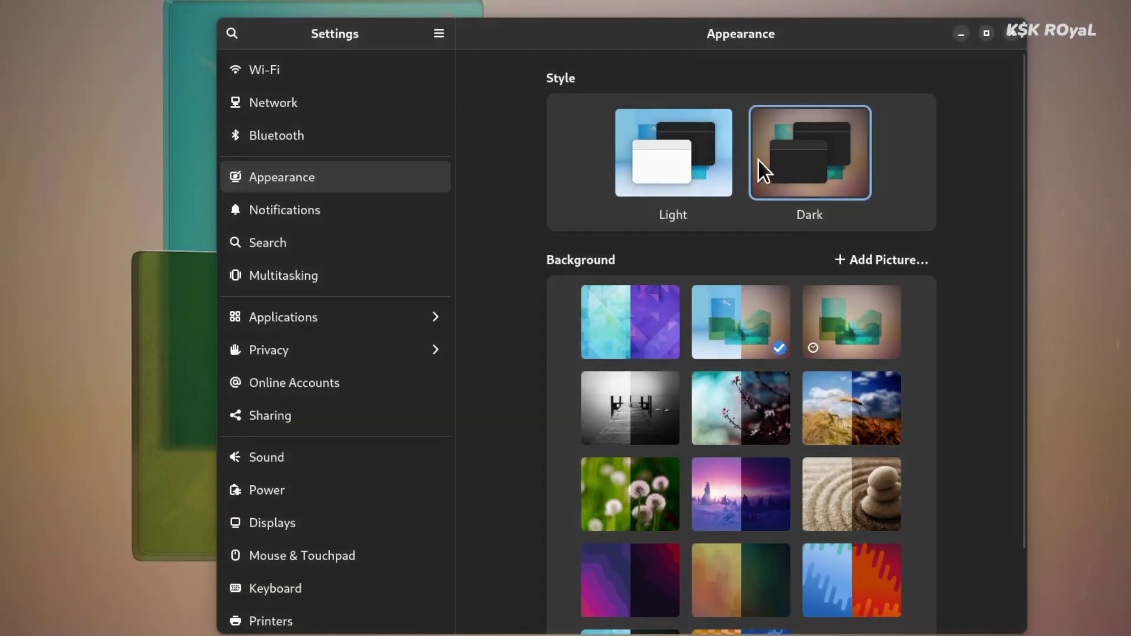
pyautogui.click(691, 151)
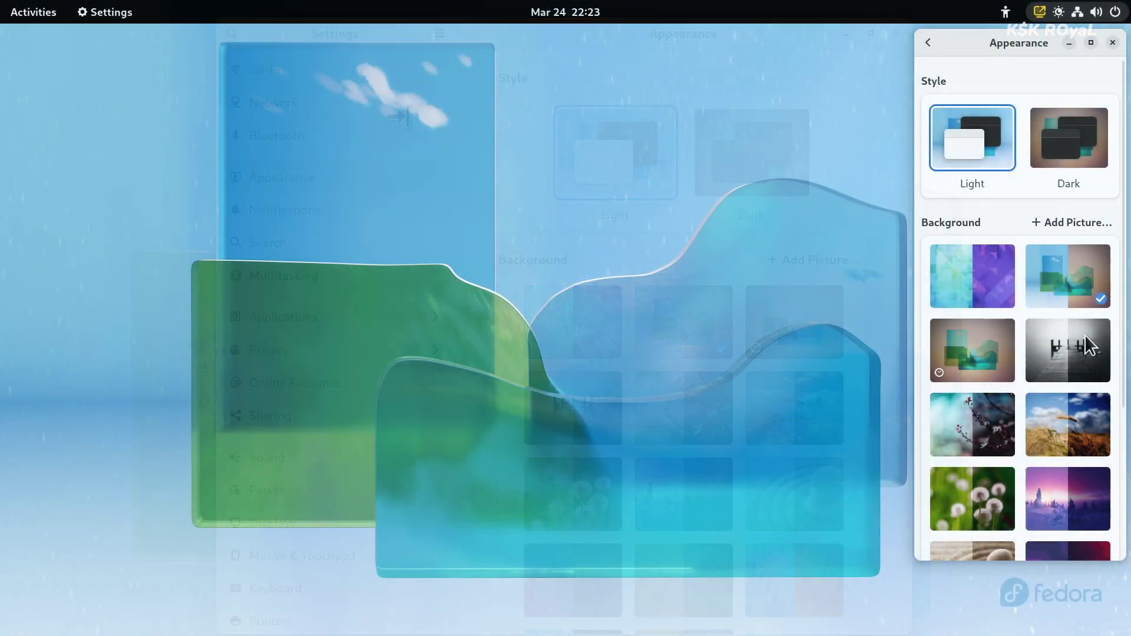
# Set the misty pier photo as wallpaper and compare its Dark and Light variants
pyautogui.click(1084, 336)
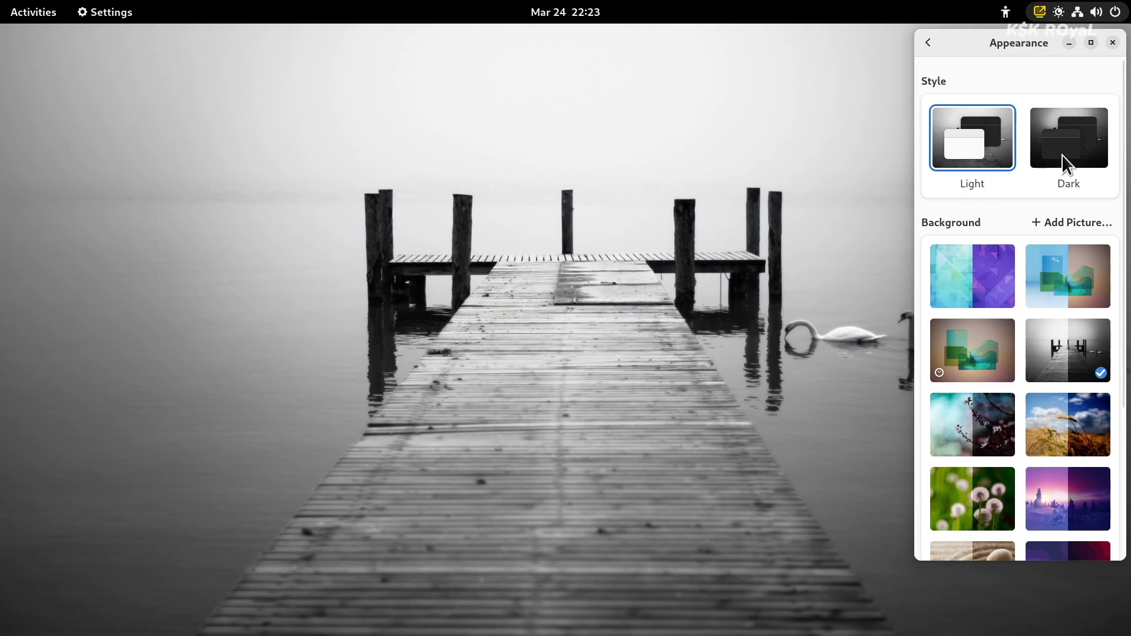
pyautogui.click(1062, 154)
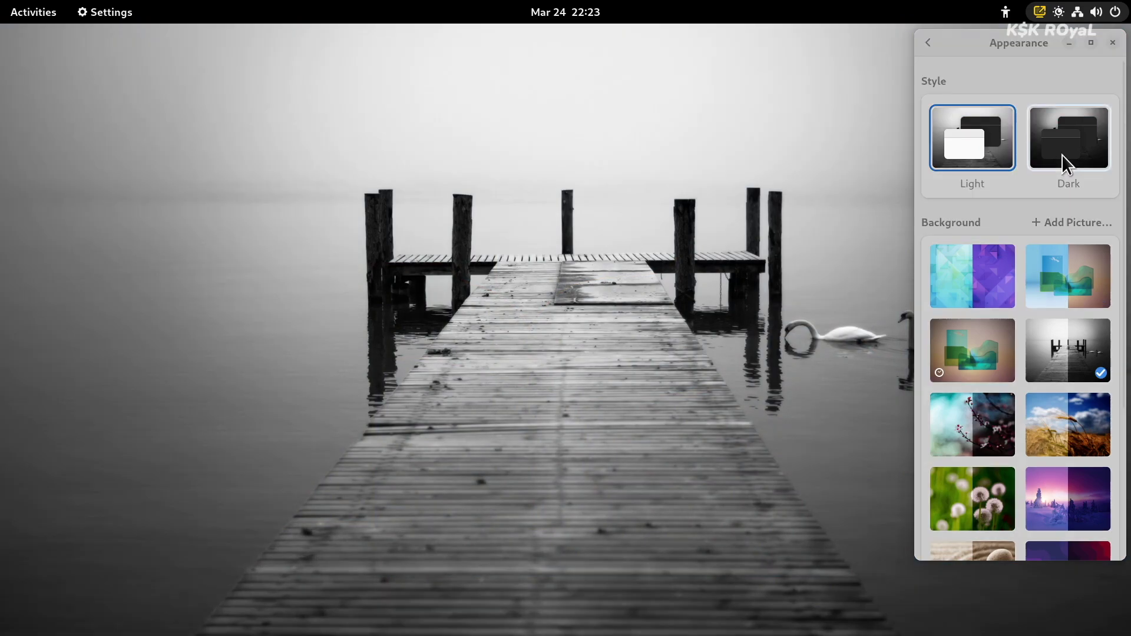
pyautogui.click(991, 149)
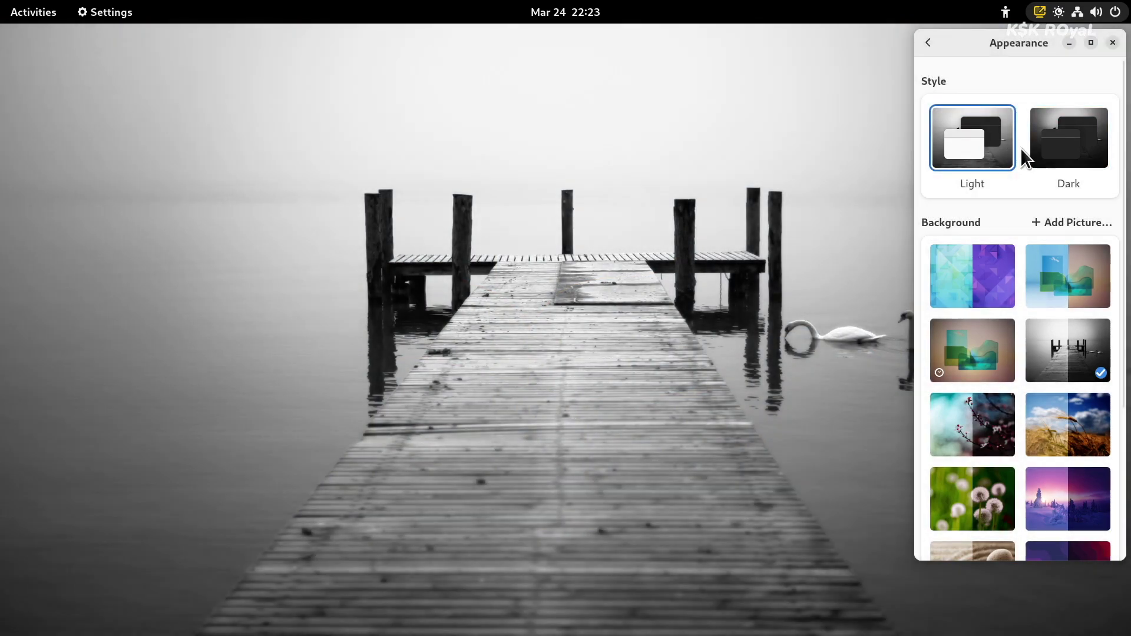
pyautogui.click(1063, 148)
# Try the third and second glass-shapes wallpapers in both styles, ending on the Dark style
pyautogui.click(994, 346)
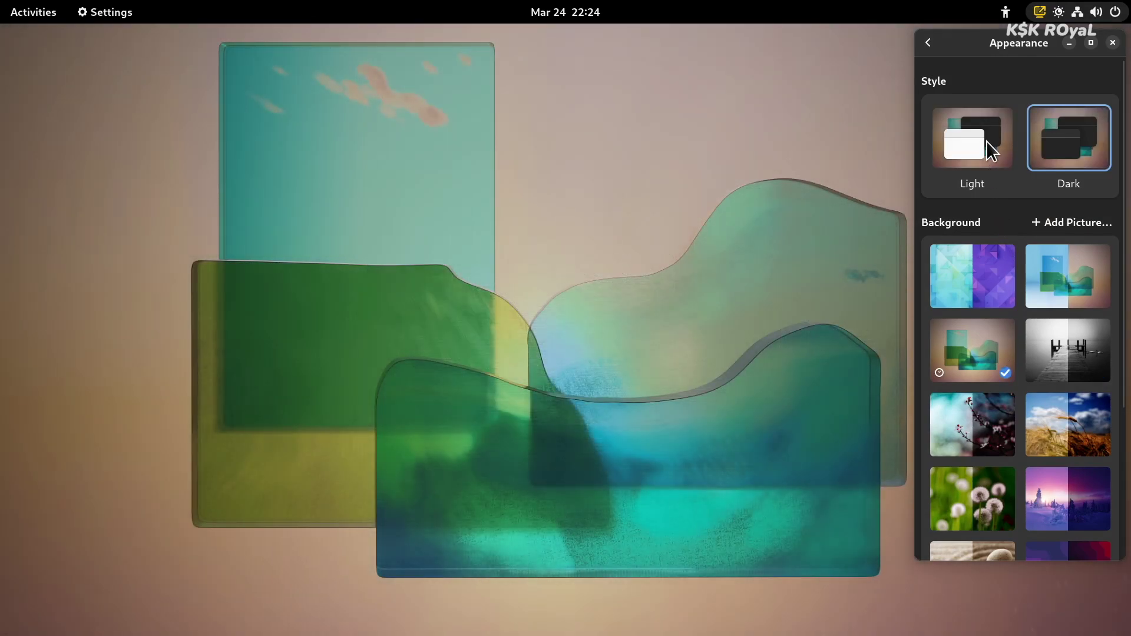
pyautogui.click(991, 151)
pyautogui.click(1068, 140)
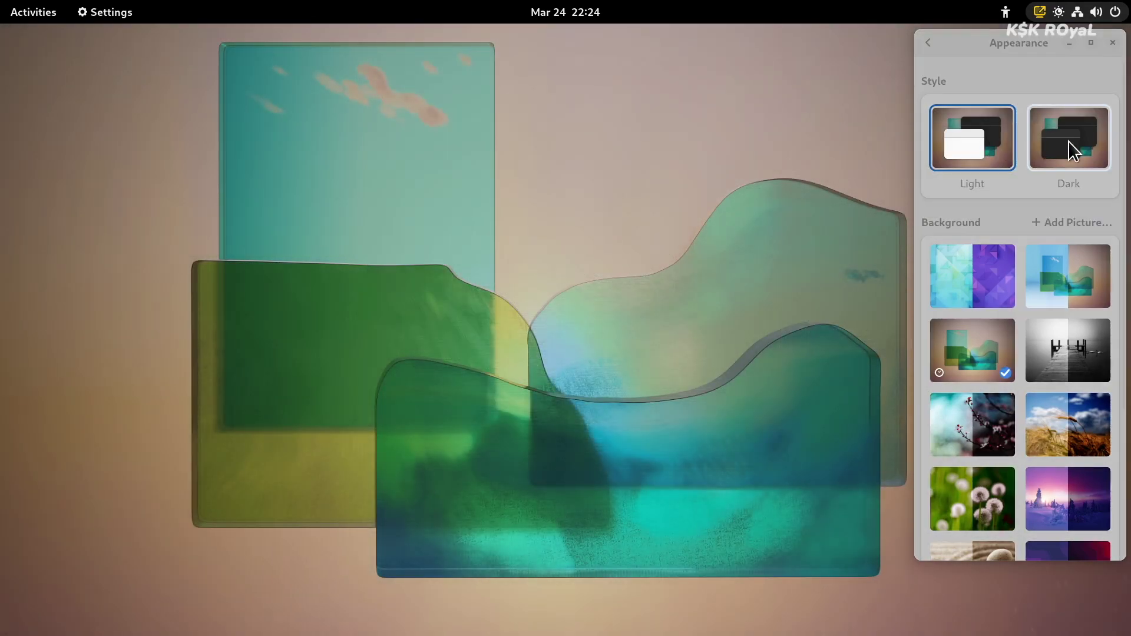
pyautogui.click(1067, 279)
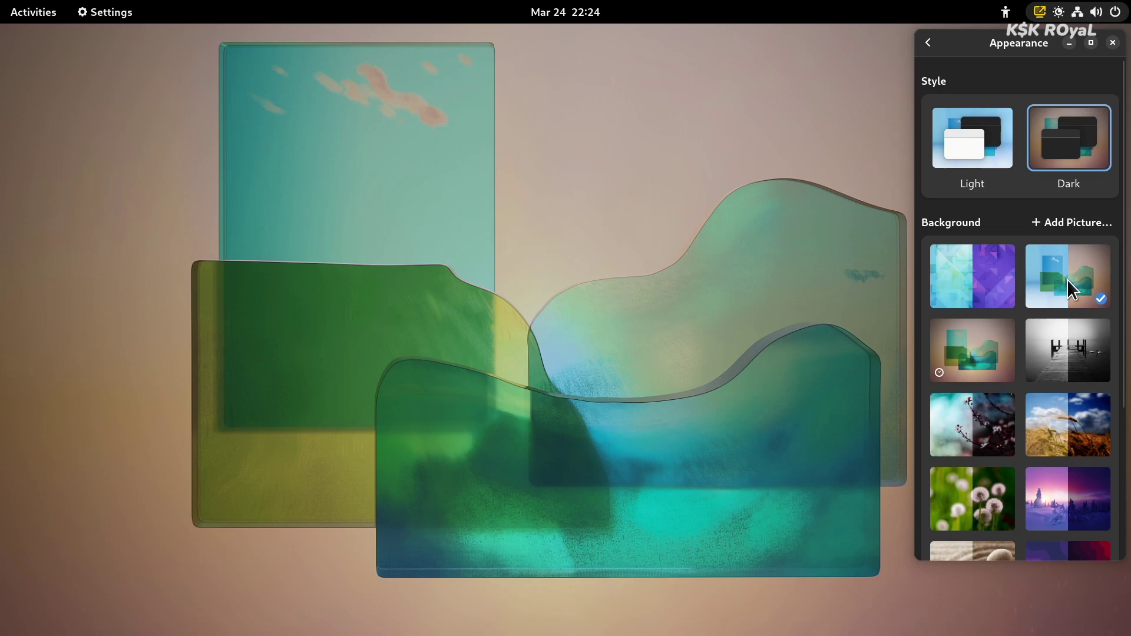
pyautogui.click(982, 129)
pyautogui.click(1069, 160)
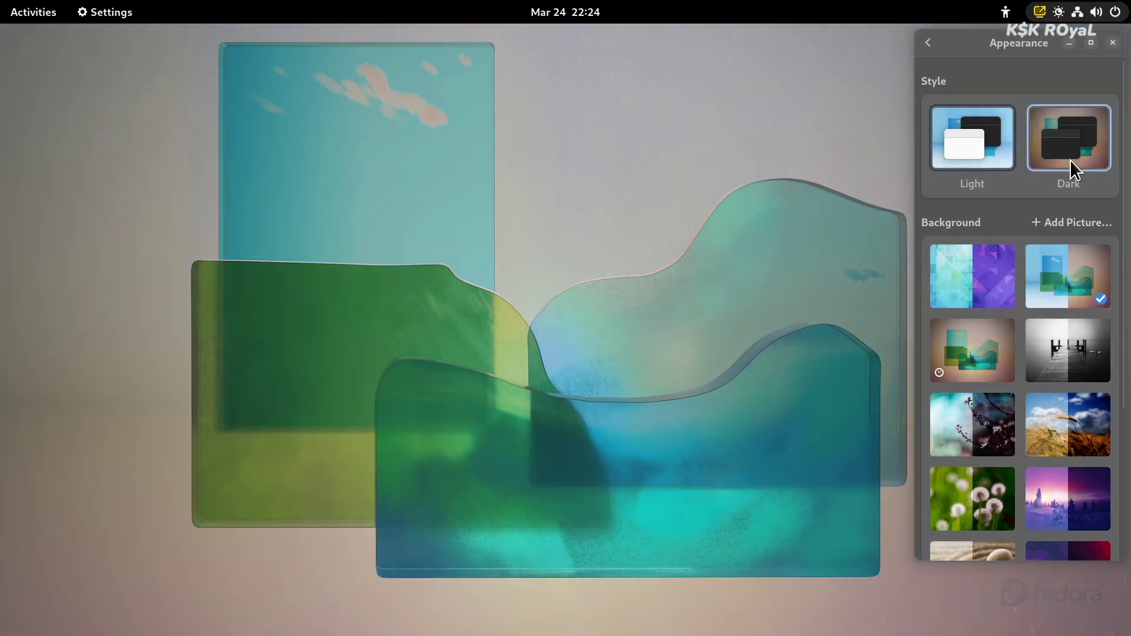
pyautogui.click(991, 151)
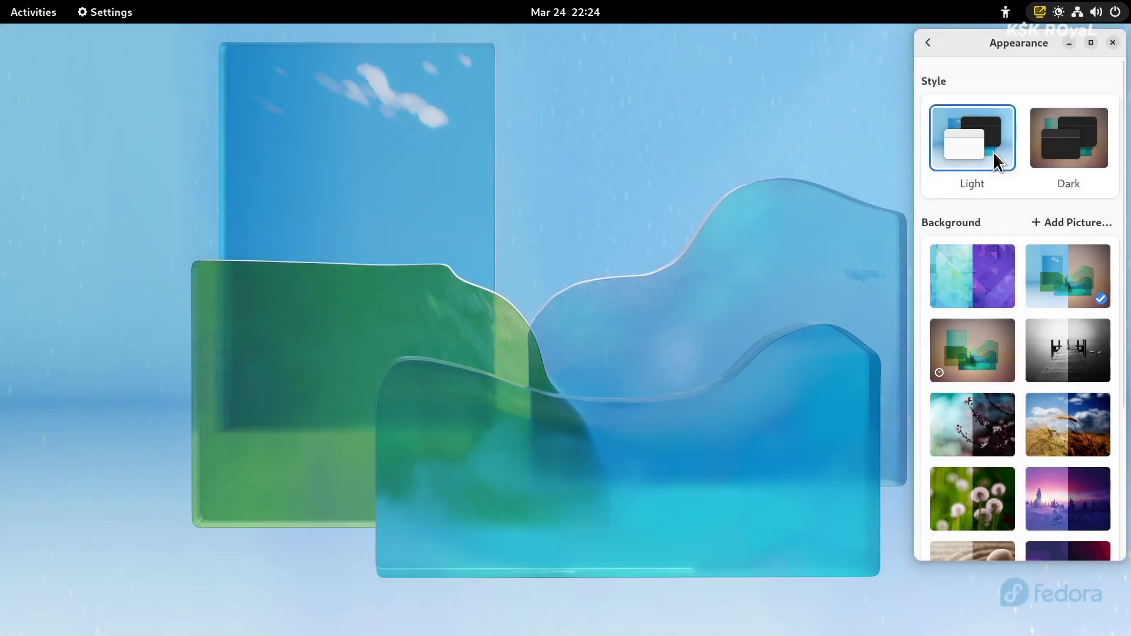
pyautogui.click(1063, 140)
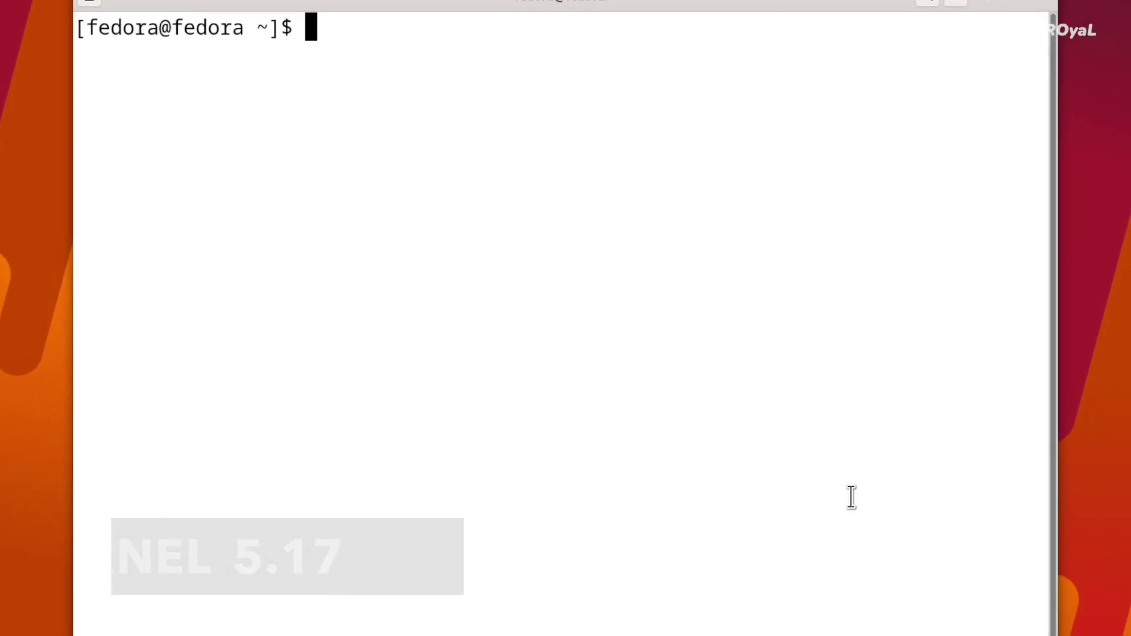
# Run uname -ar and highlight the kernel version 5.17.0-0.rc7.116.fc36.x86_64 in the output
pyautogui.write('uname')
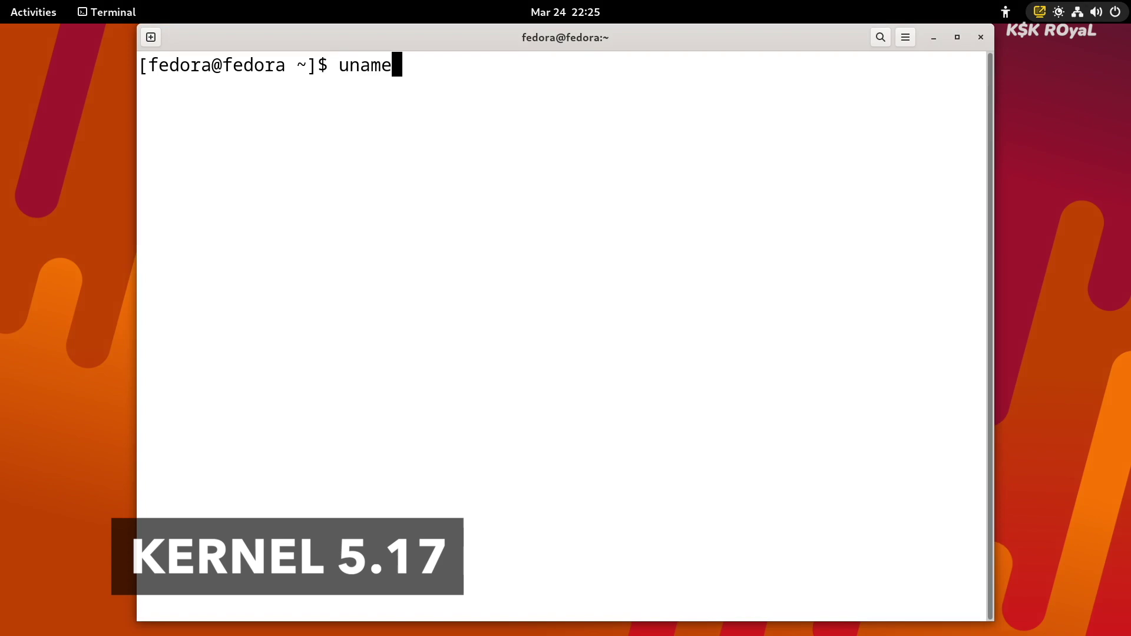
pyautogui.write(' -ar')
pyautogui.press('Return')
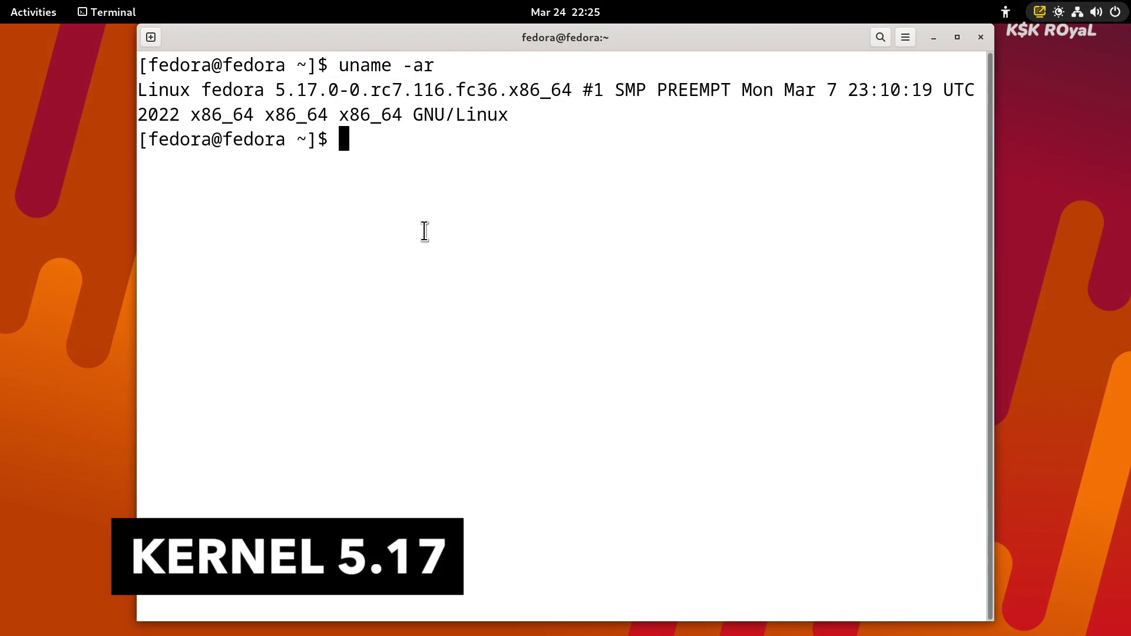
pyautogui.moveTo(277, 93); pyautogui.dragTo(573, 89)
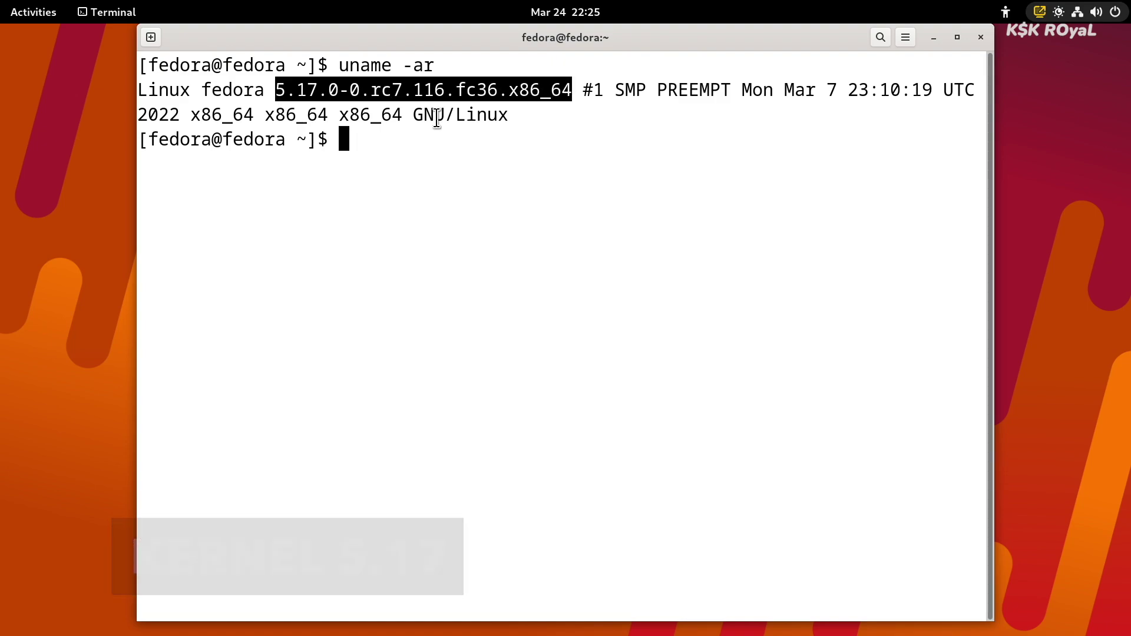
pyautogui.click(318, 105)
pyautogui.moveTo(275, 93); pyautogui.dragTo(306, 93)
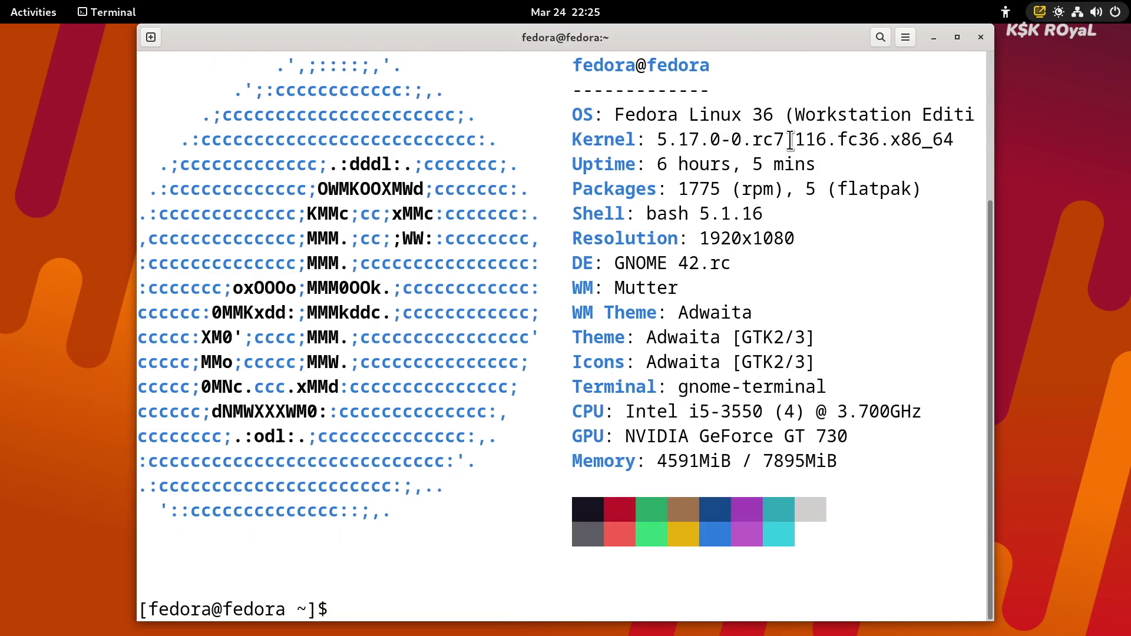
pyautogui.moveTo(667, 150); pyautogui.dragTo(977, 155)
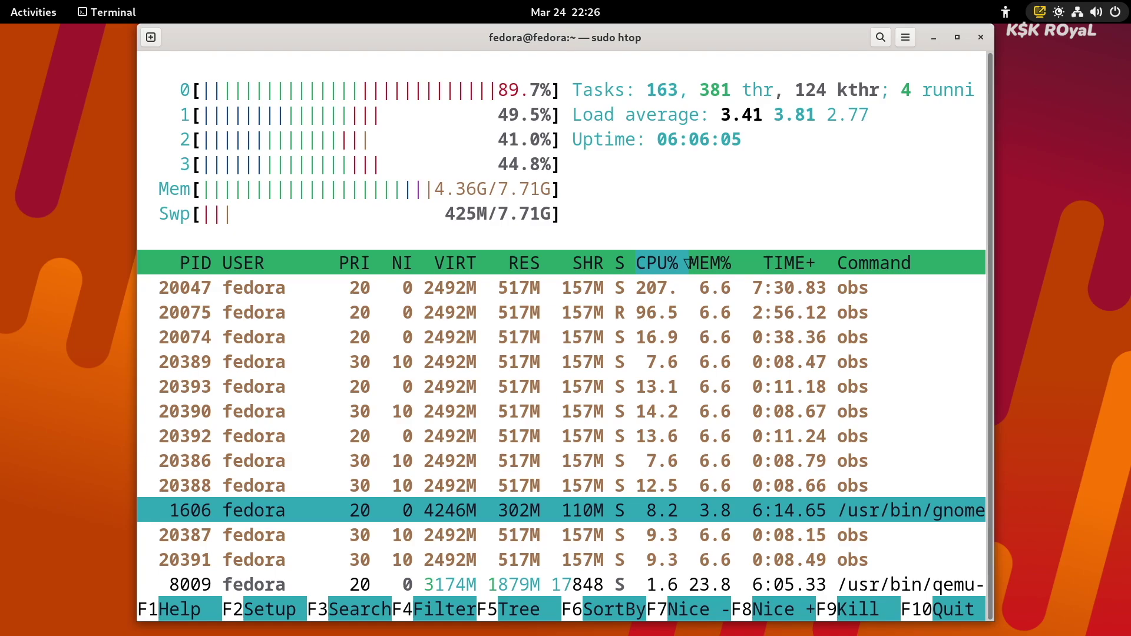
# In htop, open and close a process's system-call trace, then move up the list
pyautogui.press('s')
pyautogui.press('Escape')
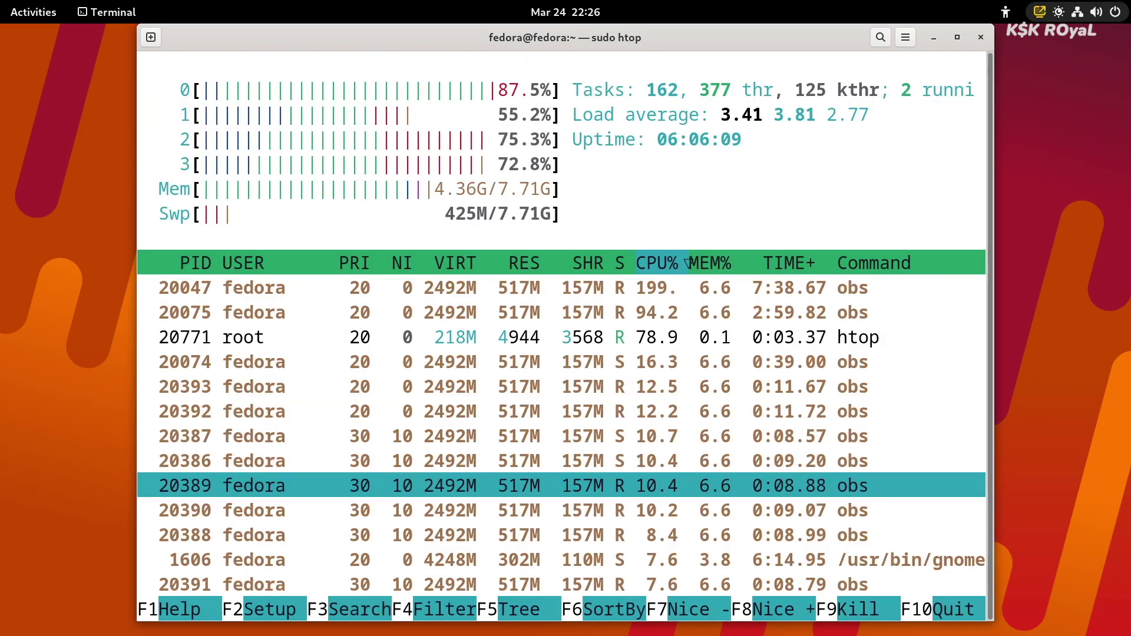
pyautogui.press('Up')
pyautogui.press('Up')
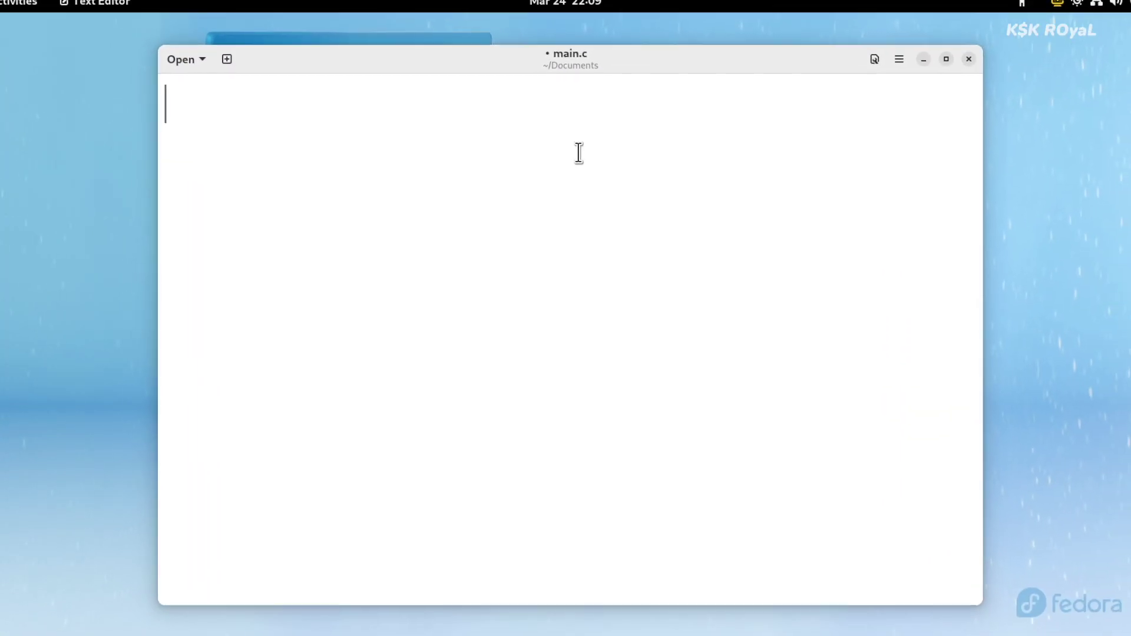
# Add the #include <stdio.h> and #include <unistd.h> lines to main.c
pyautogui.write('#incluid')
pyautogui.press('BackSpace')
pyautogui.press('BackSpace')
pyautogui.write('de ')
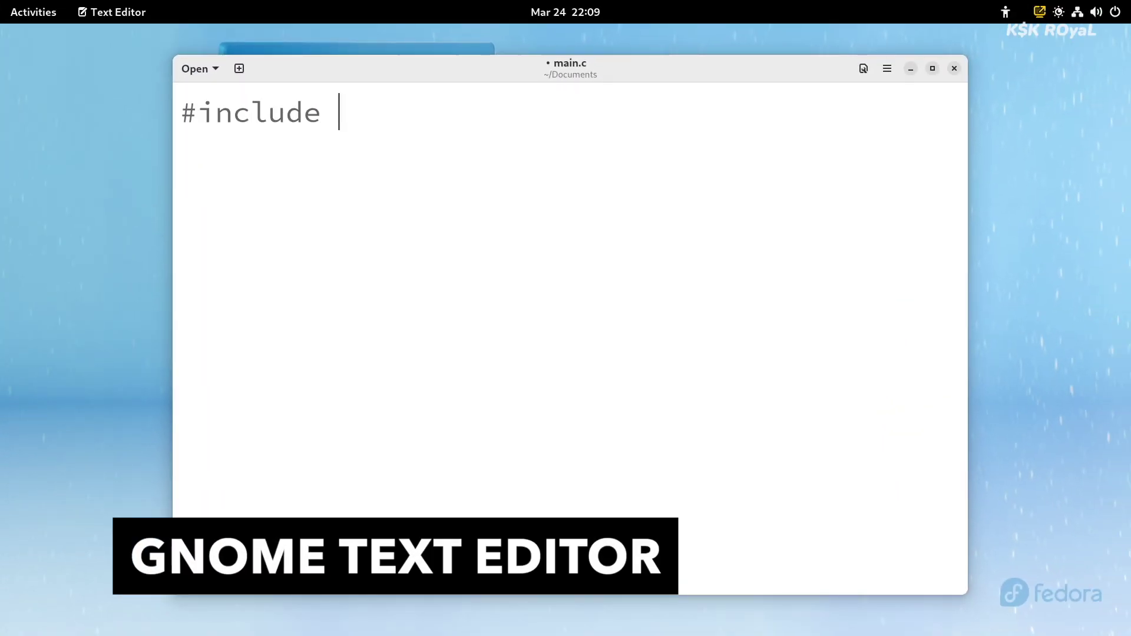
pyautogui.write('<stdio.h>')
pyautogui.press('Return')
pyautogui.write('#include <unistd.h>')
# Write int main(int argc, const char **argv) with a for loop from i = 0 to argc
pyautogui.press('Return')
pyautogui.press('Return')
pyautogui.write('int ma')
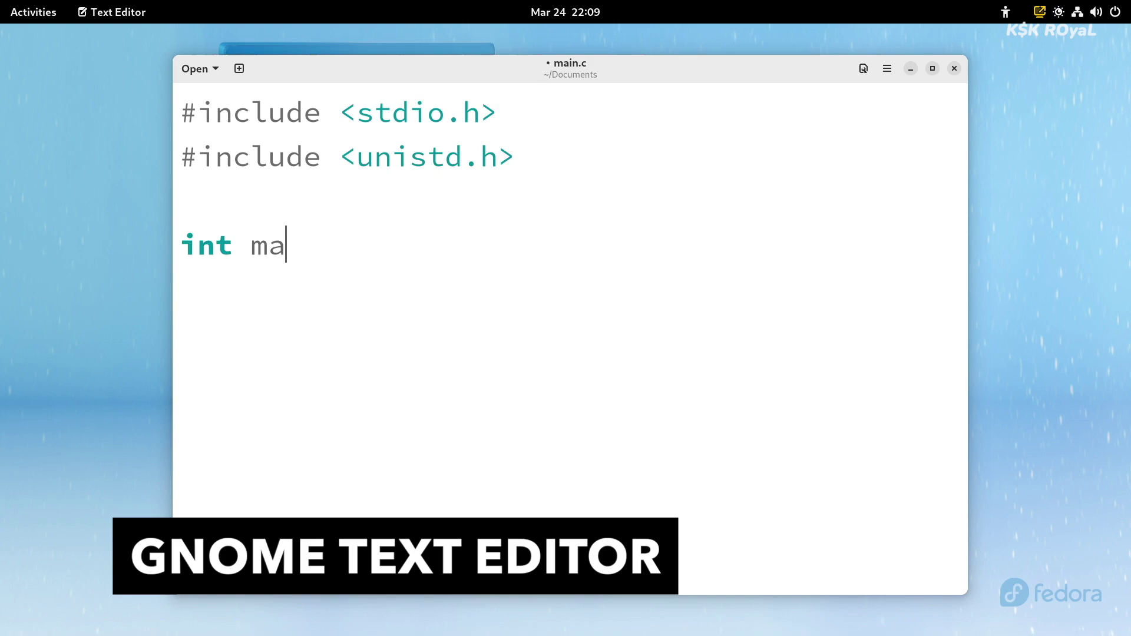
pyautogui.write('in(int argc, const char **arg')
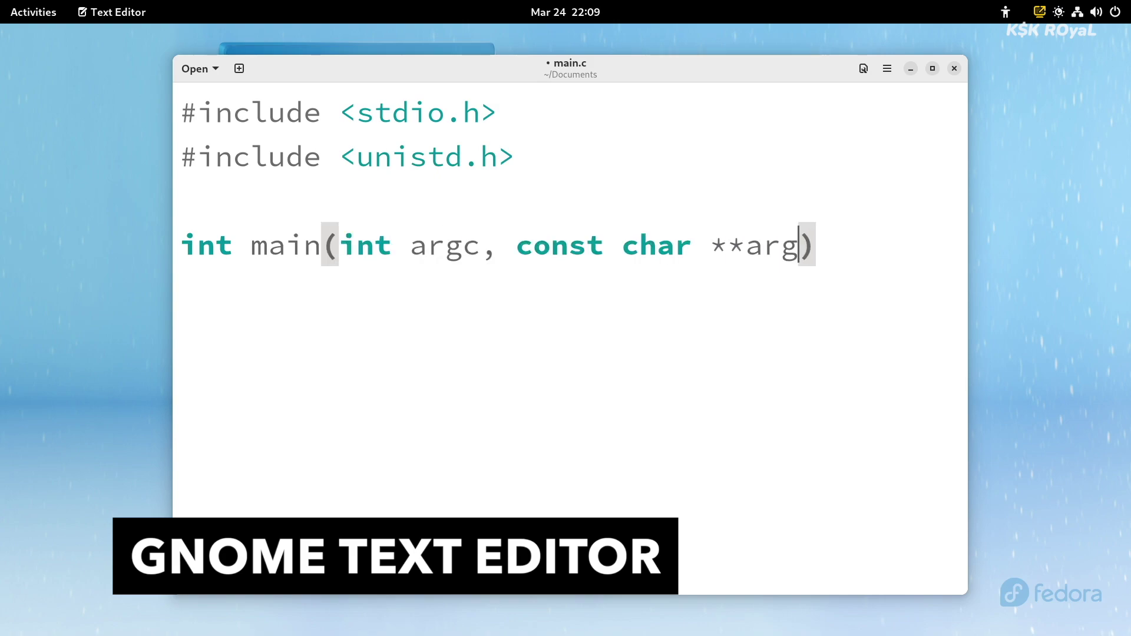
pyautogui.write('v) {')
pyautogui.press('Return')
pyautogui.write('for(in')
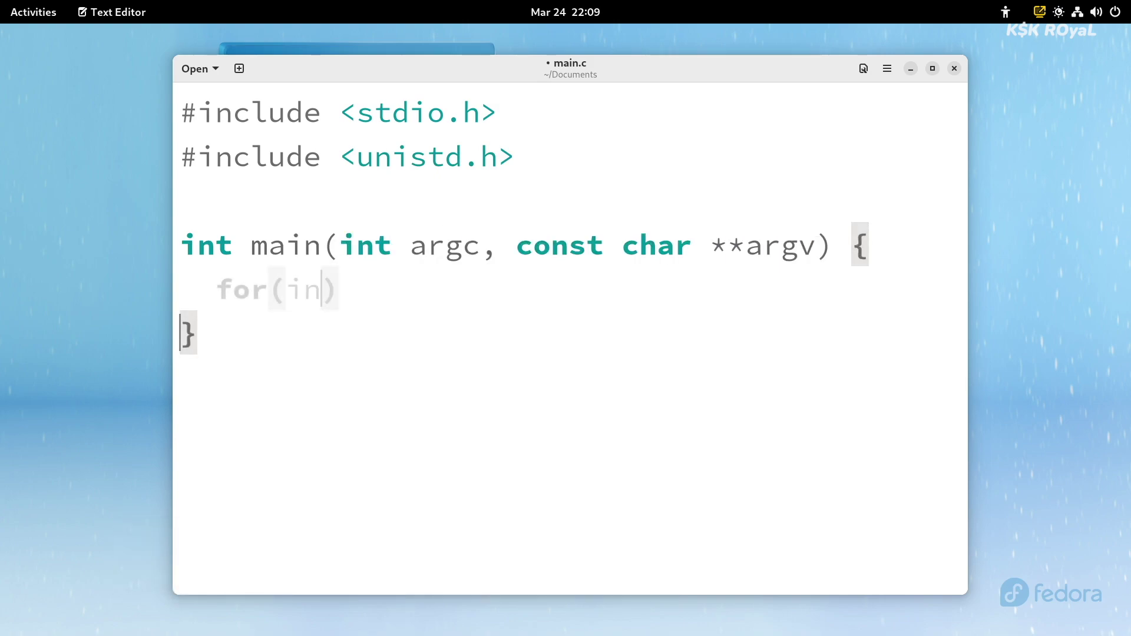
pyautogui.write(' ti')
pyautogui.press('BackSpace')
pyautogui.press('BackSpace')
pyautogui.press('BackSpace')
pyautogui.write('t i =')
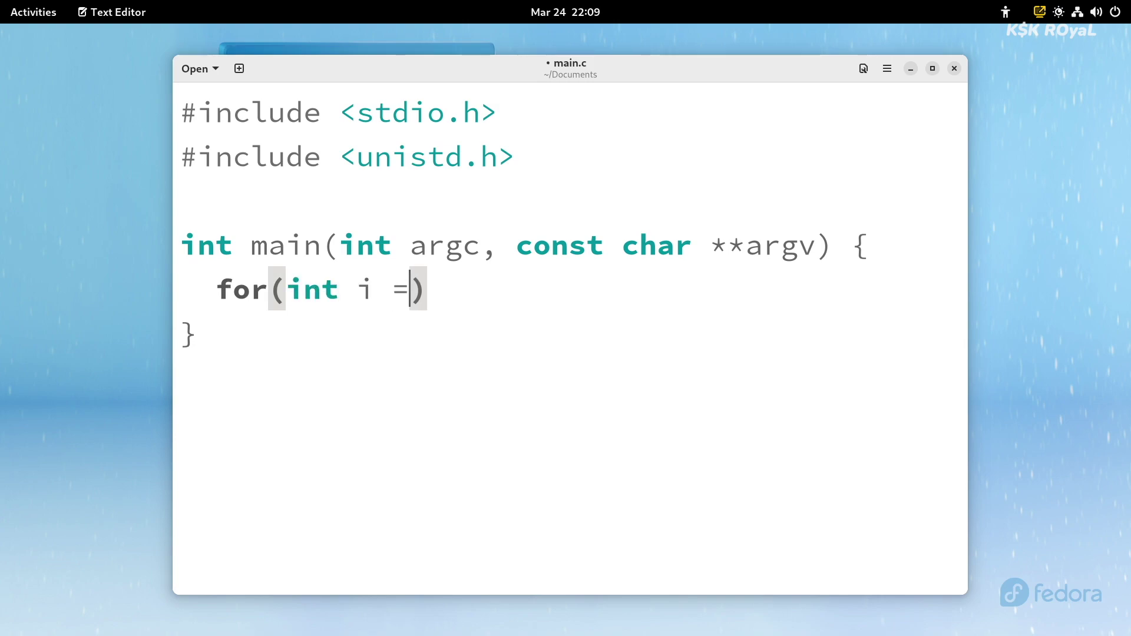
pyautogui.write(' 0; i < argc; i')
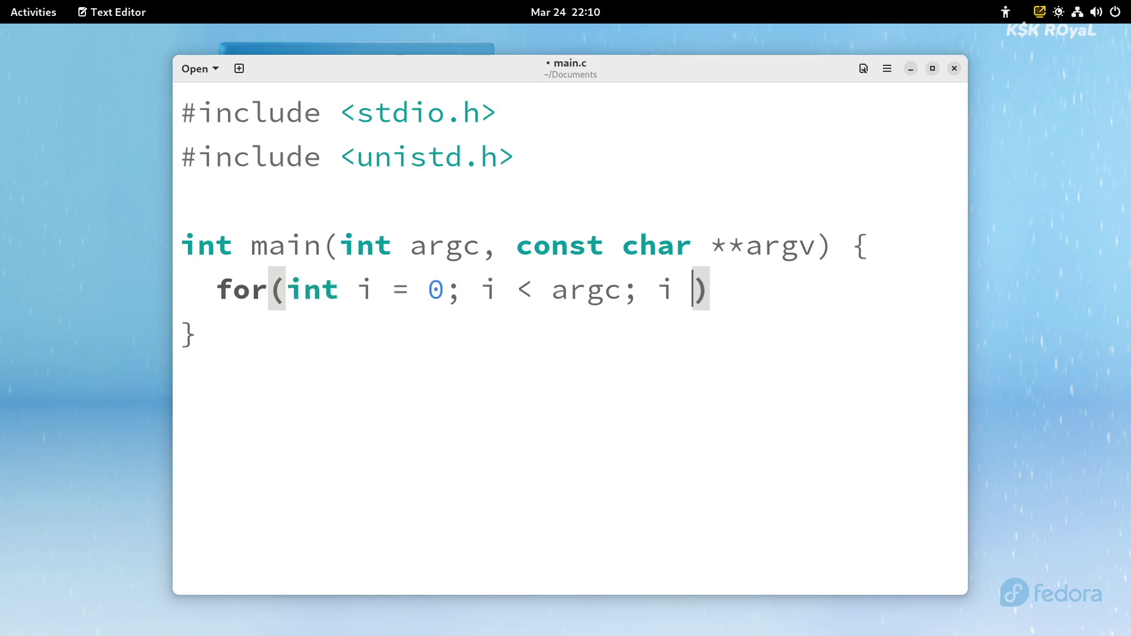
pyautogui.press('BackSpace')
pyautogui.write('++) {')
pyautogui.press('Return')
# Make the loop printf each argument with its index as "Arg[%d] is ..." and save main.c
pyautogui.write('printf("");')
pyautogui.press('Left')
pyautogui.press('Left')
pyautogui.write('"')
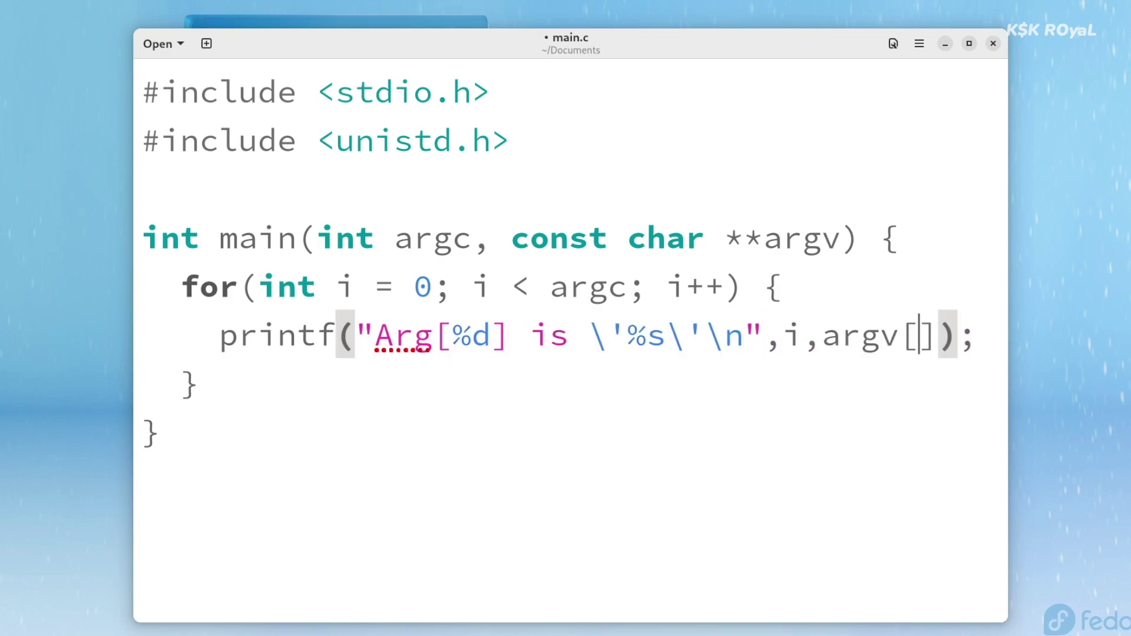
pyautogui.write('i')
pyautogui.hotkey('ctrl', 's')
pyautogui.click(253, 182)
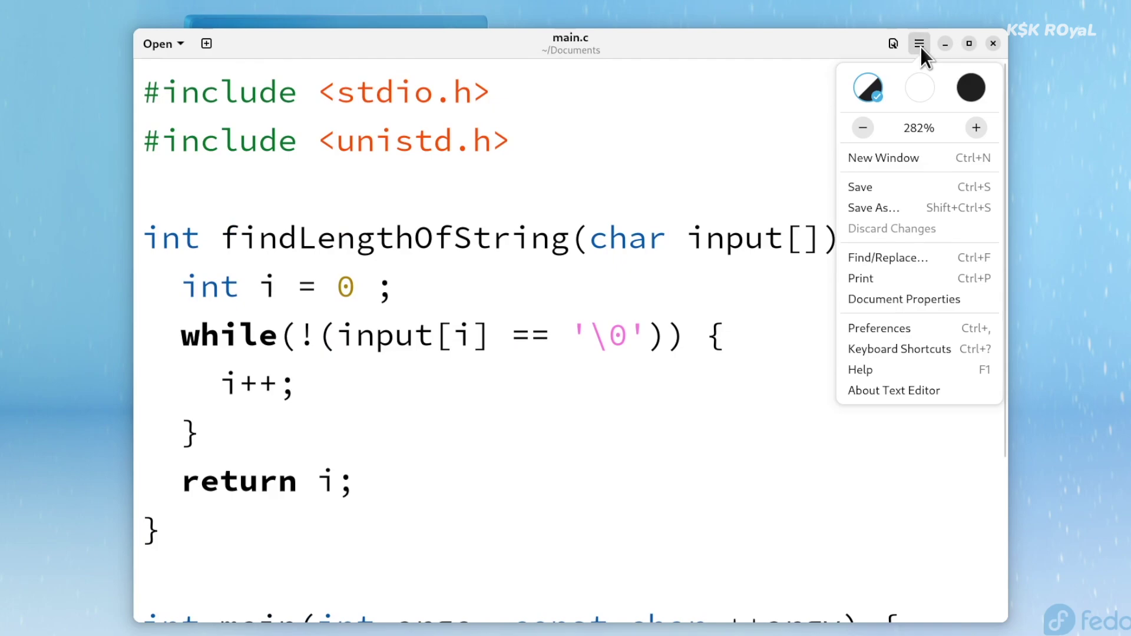
# Try the dark and follow-system editor styles, then apply the first colour scheme in Preferences
pyautogui.click(970, 92)
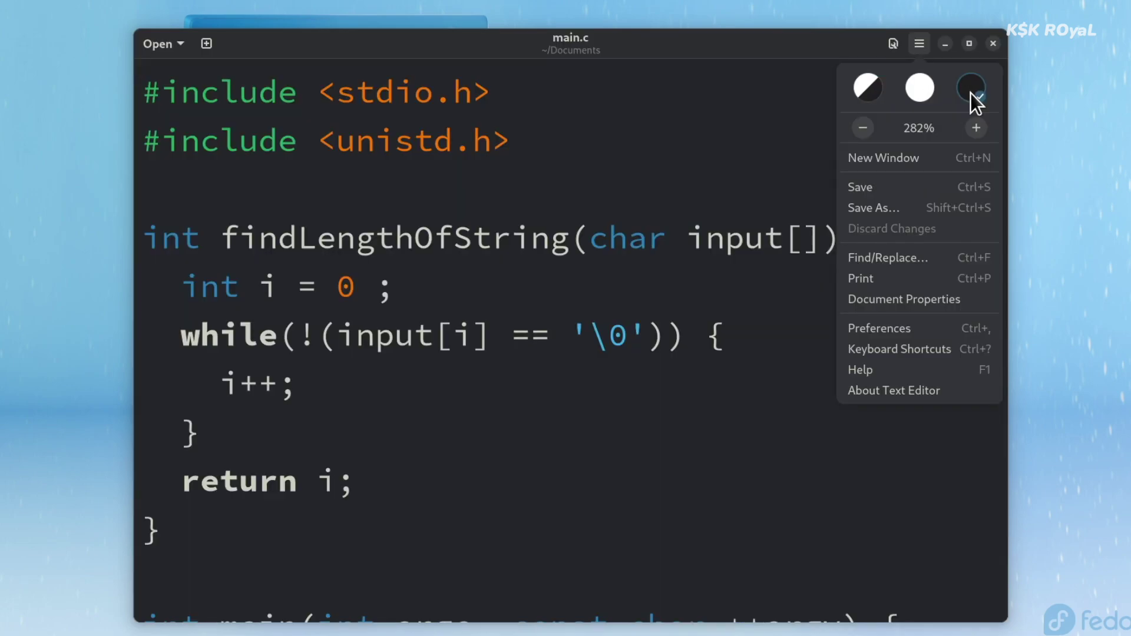
pyautogui.click(873, 90)
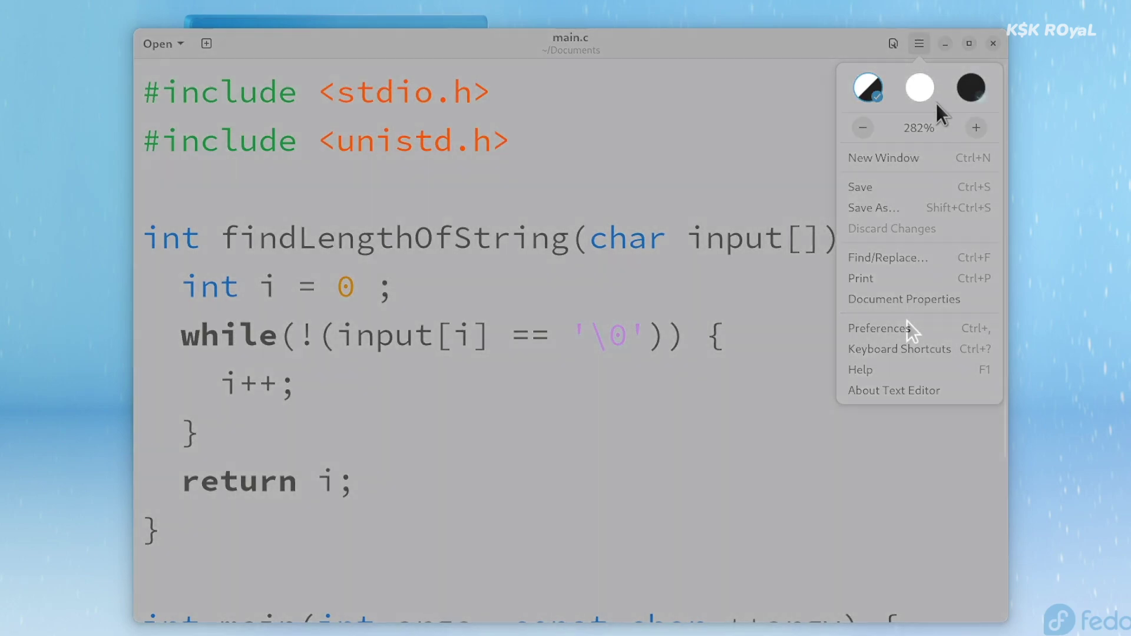
pyautogui.click(901, 328)
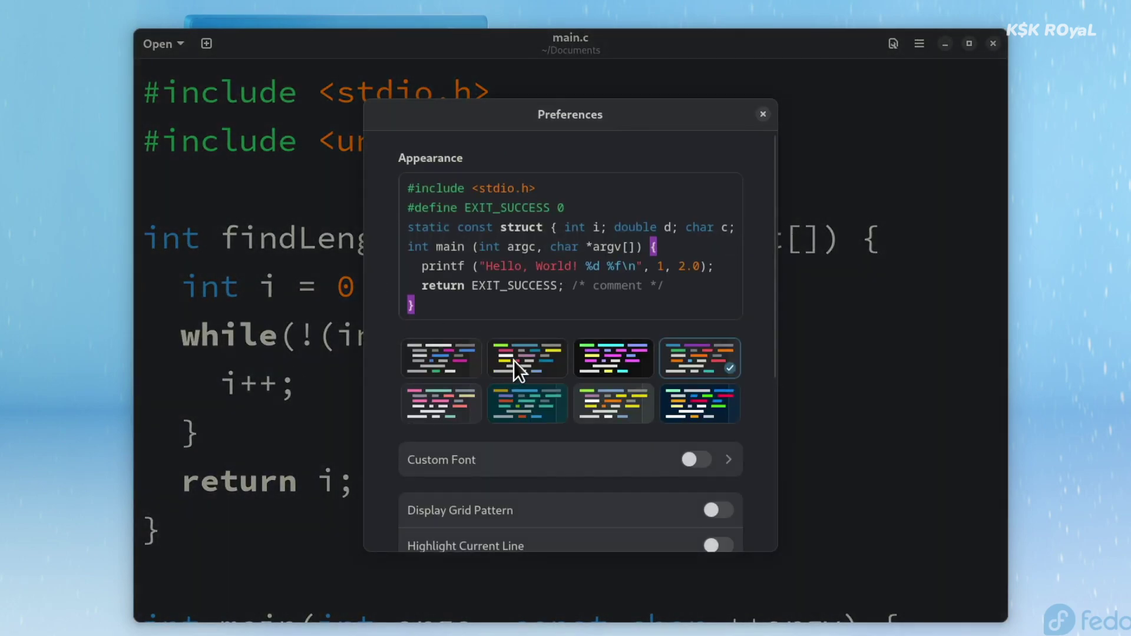
pyautogui.click(513, 361)
pyautogui.scroll(-5, 520, 391)
pyautogui.scroll(3, 555, 316)
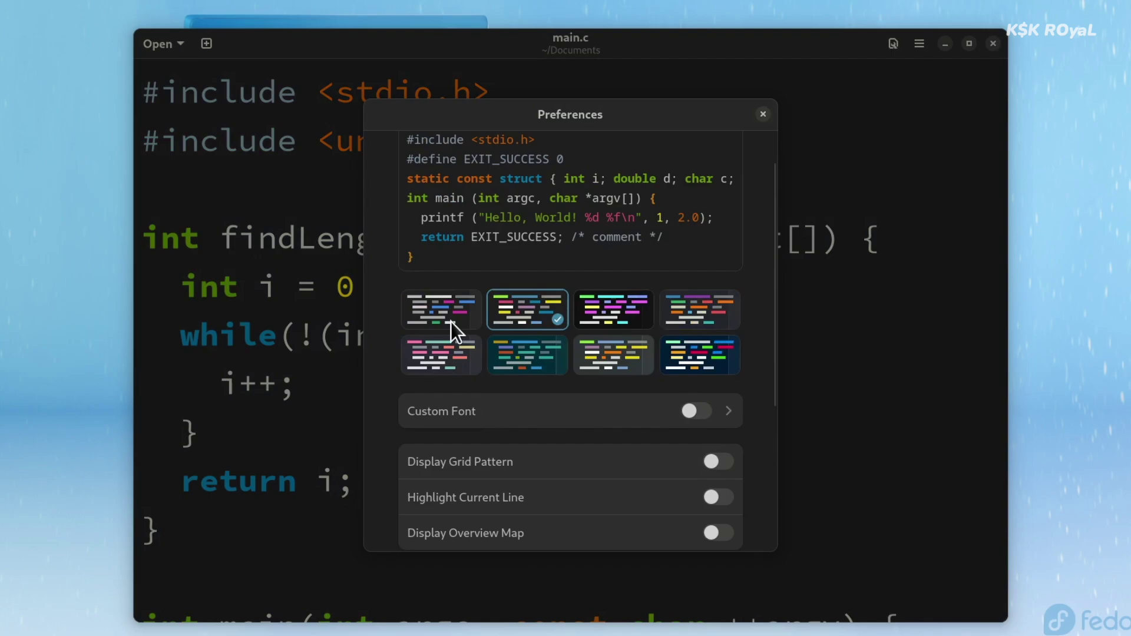
pyautogui.click(469, 301)
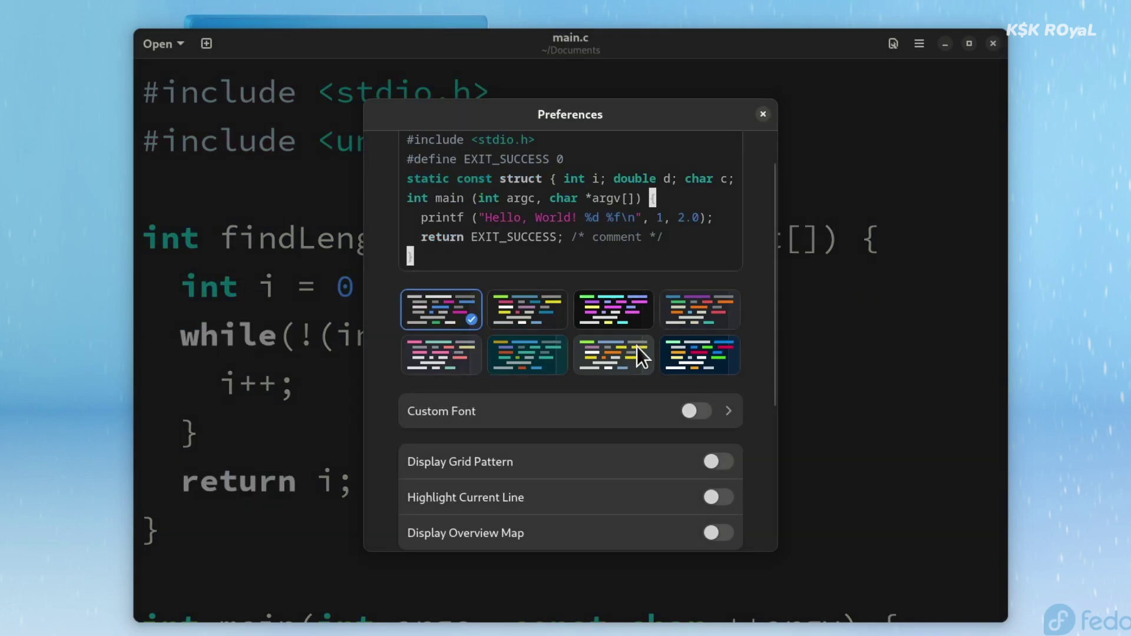
# Toggle Custom Font on and off, and switch off Restore Session
pyautogui.scroll(-2, 638, 346)
pyautogui.click(722, 362)
pyautogui.click(722, 364)
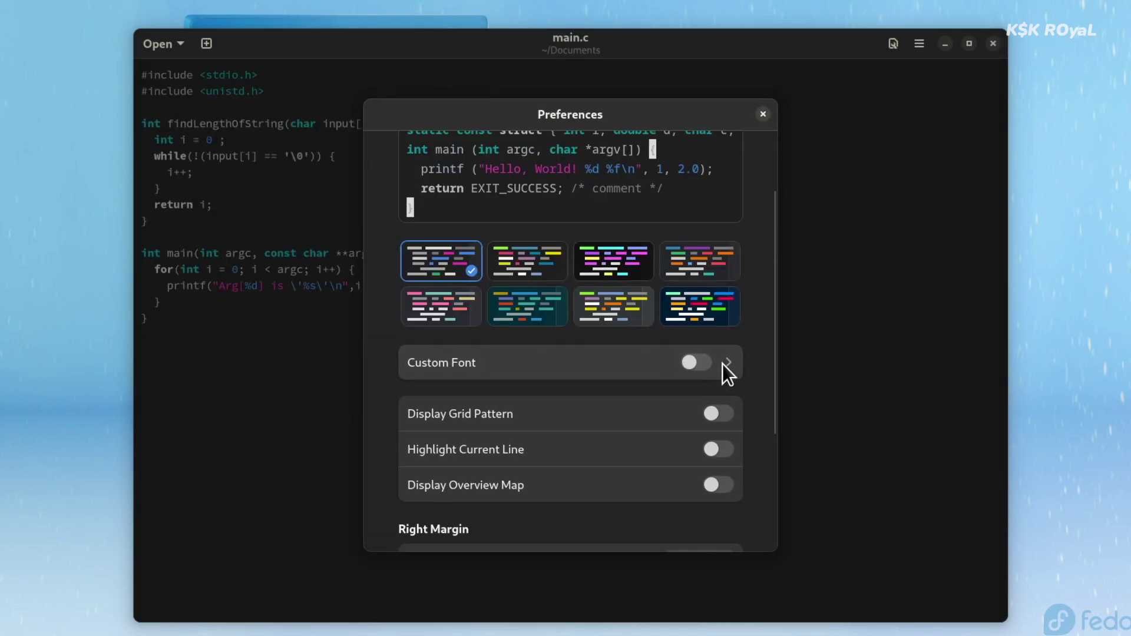
pyautogui.scroll(-5, 667, 393)
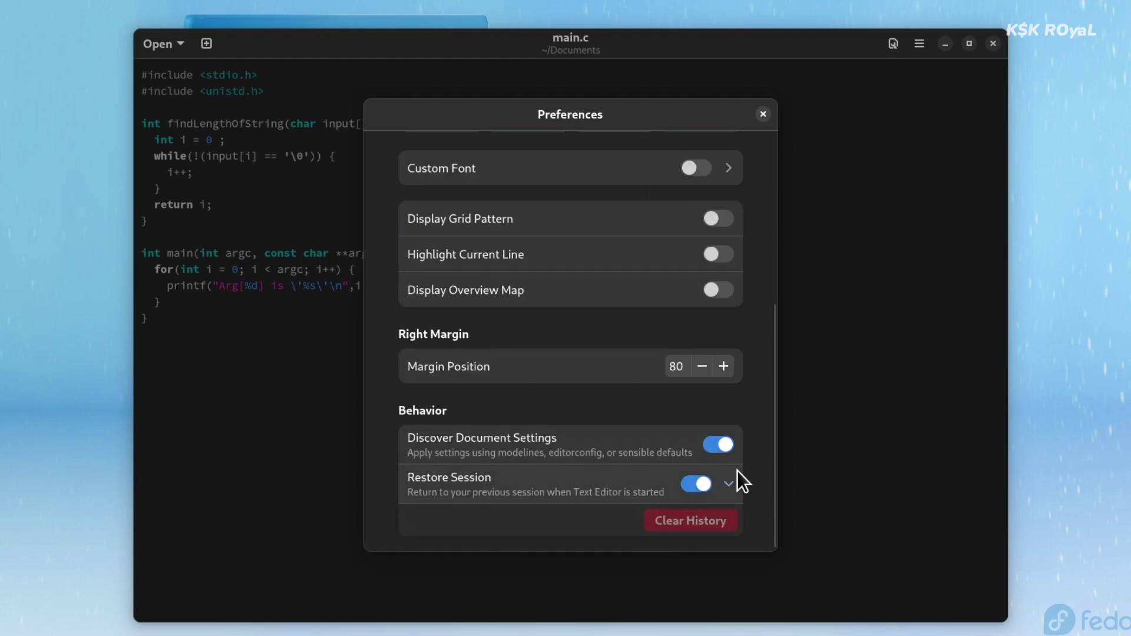
pyautogui.click(735, 478)
pyautogui.scroll(10, 575, 428)
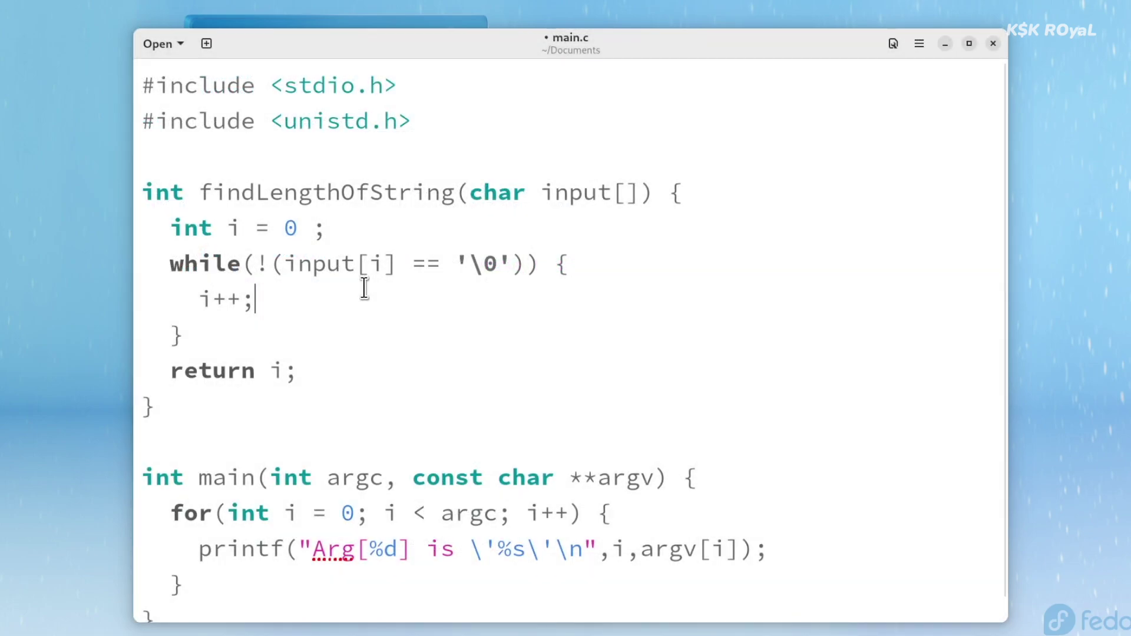
# Leave a blank line after i++; in the while loop, save main.c, and open the overview
pyautogui.press('Return')
pyautogui.press('Return')
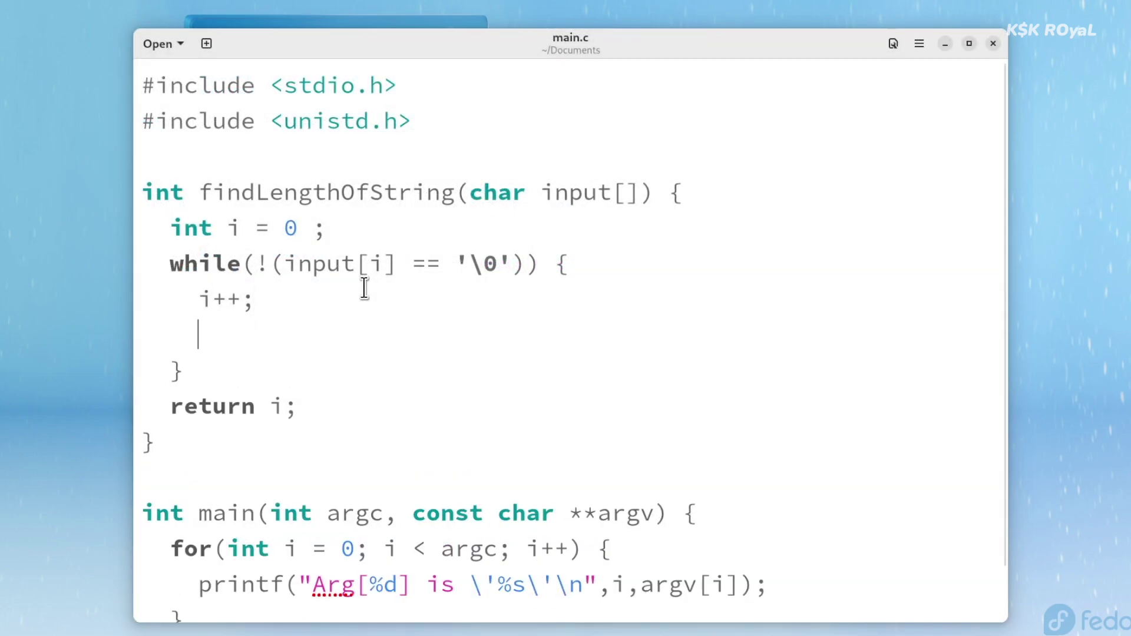
pyautogui.press('BackSpace')
pyautogui.press('BackSpace')
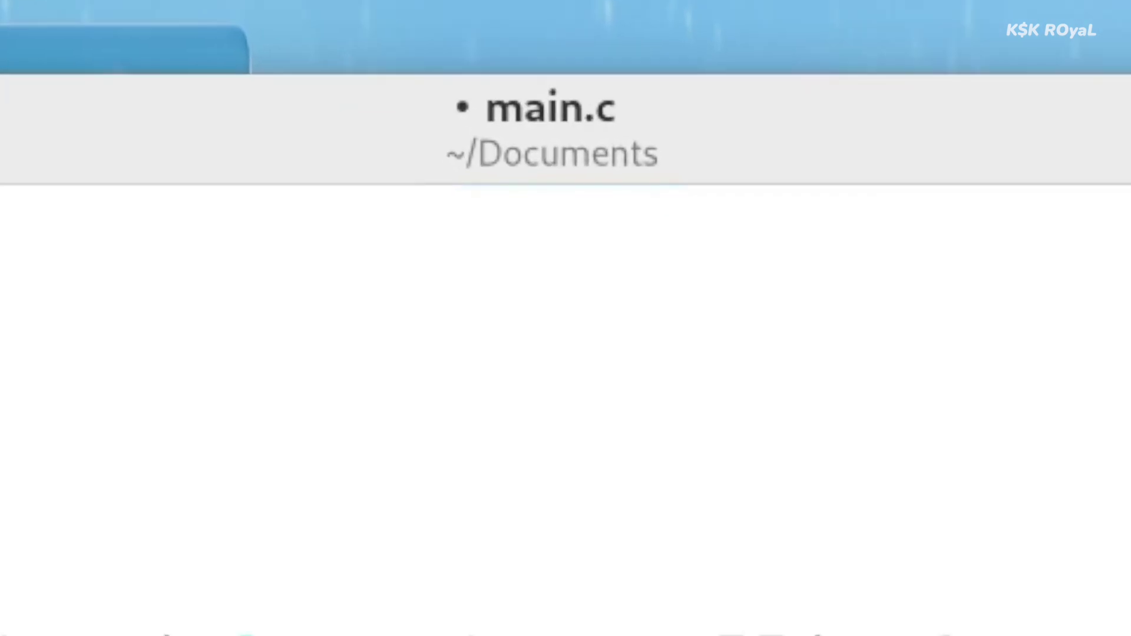
pyautogui.hotkey('ctrl', 's')
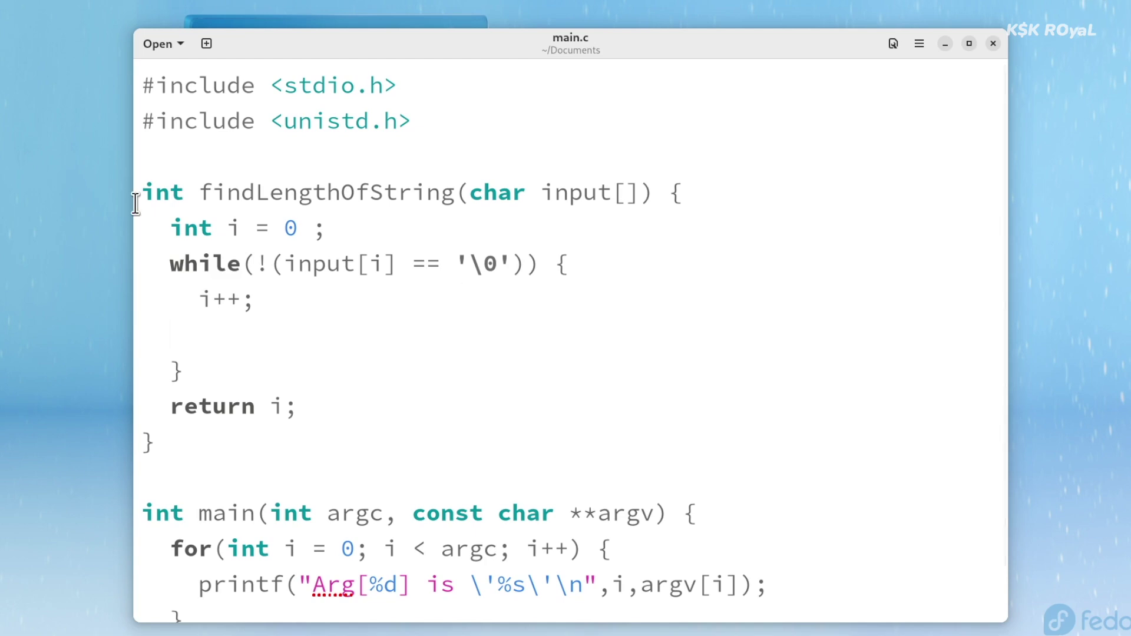
pyautogui.press('super')
# Bring OBS Studio forward and screenshot an enlarged selected area of the screen
pyautogui.click(497, 384)
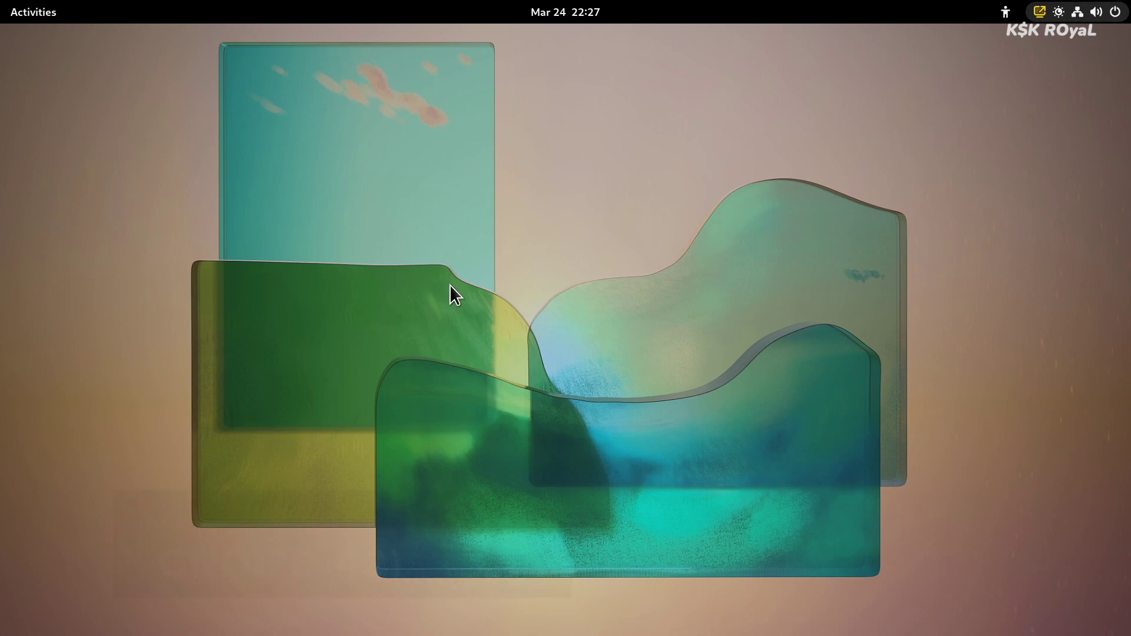
pyautogui.press('Print')
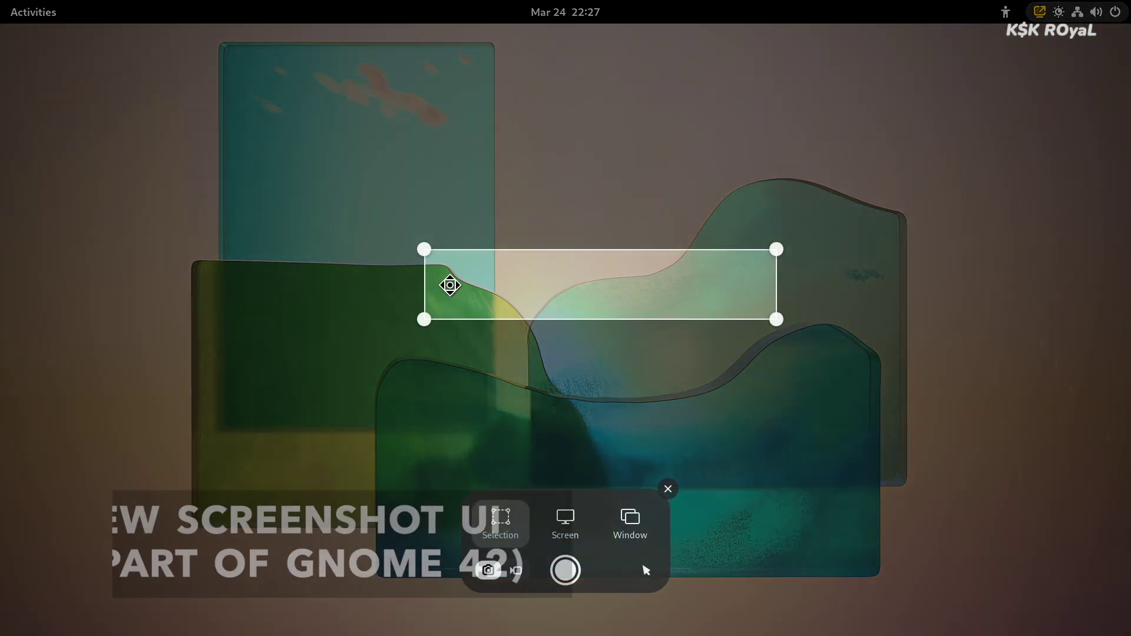
pyautogui.moveTo(424, 250); pyautogui.dragTo(68, 34)
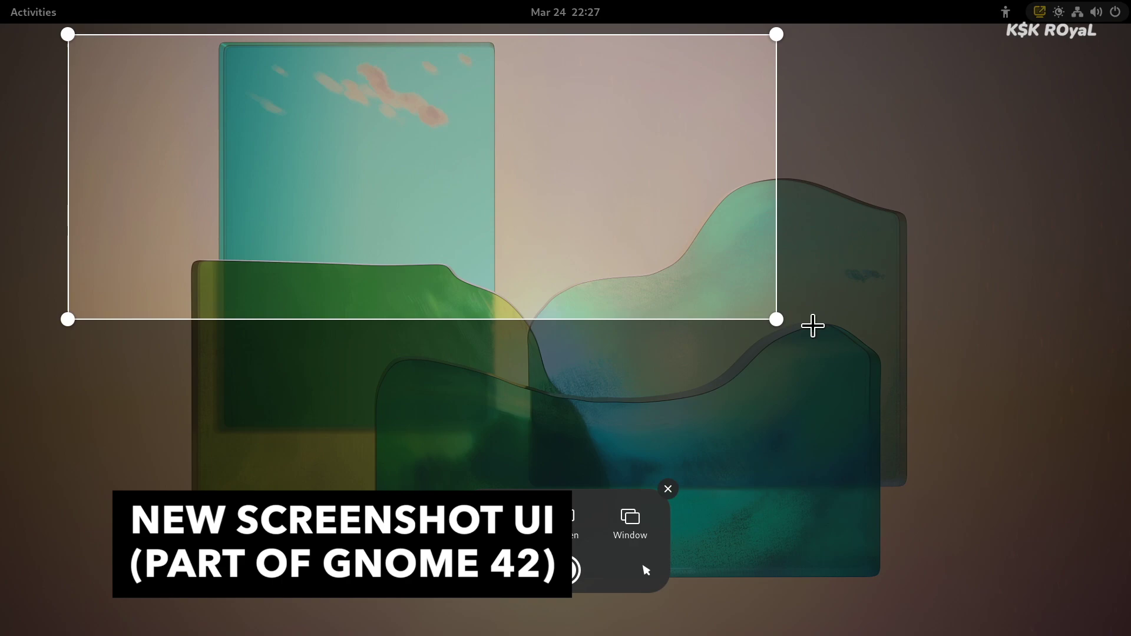
pyautogui.moveTo(777, 314); pyautogui.dragTo(1108, 377)
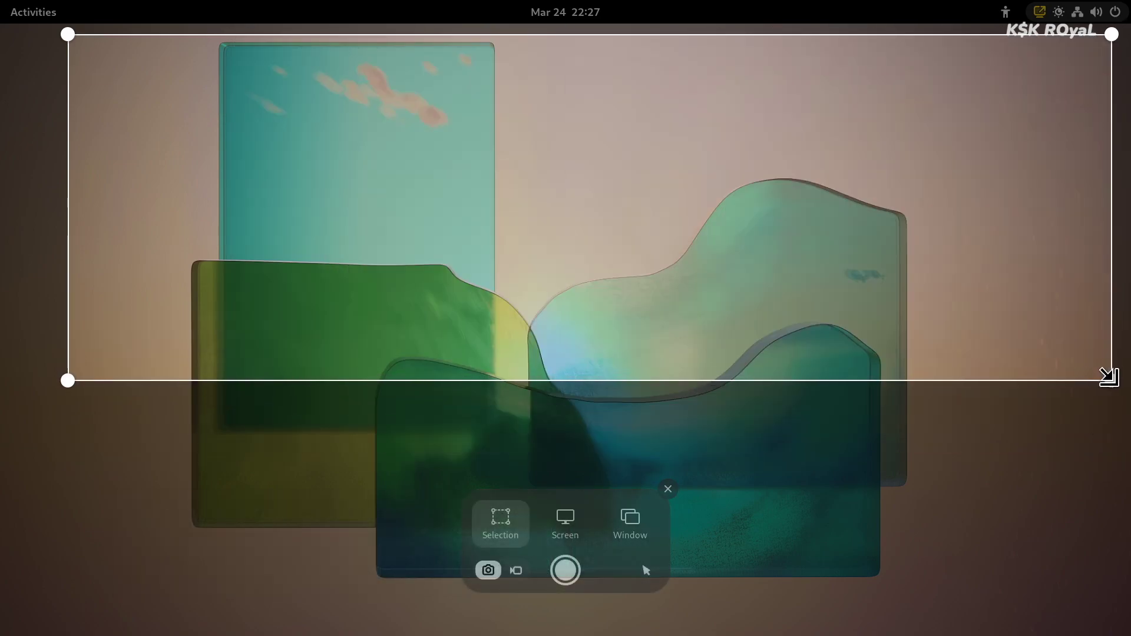
pyautogui.click(565, 573)
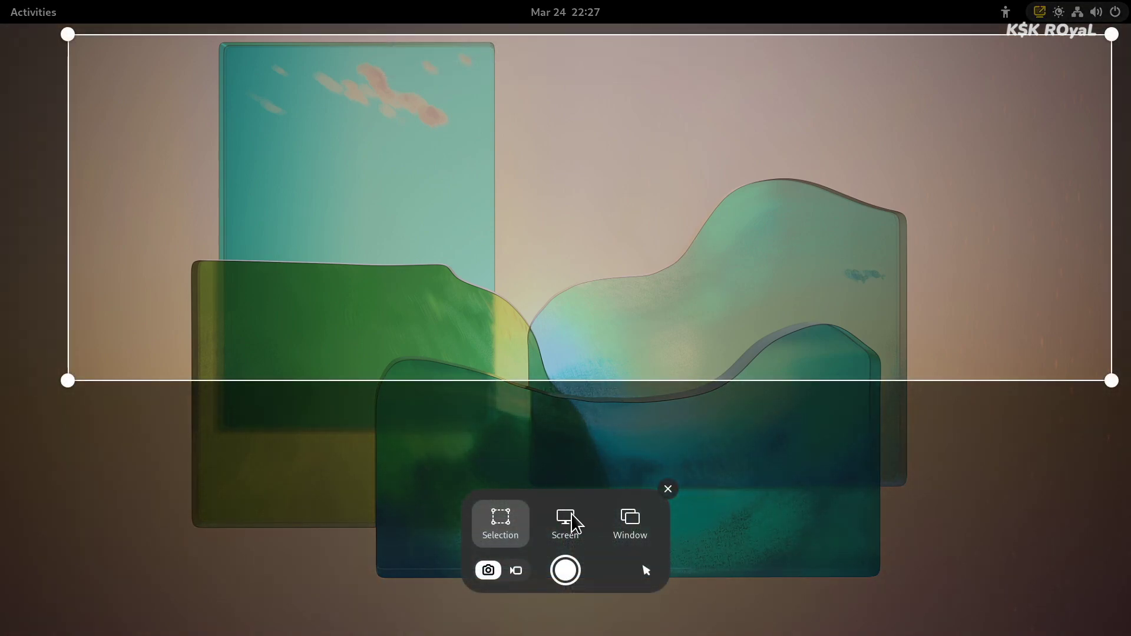
# Switch the screenshot tool to Screen mode and capture the whole screen
pyautogui.click(571, 513)
pyautogui.click(489, 514)
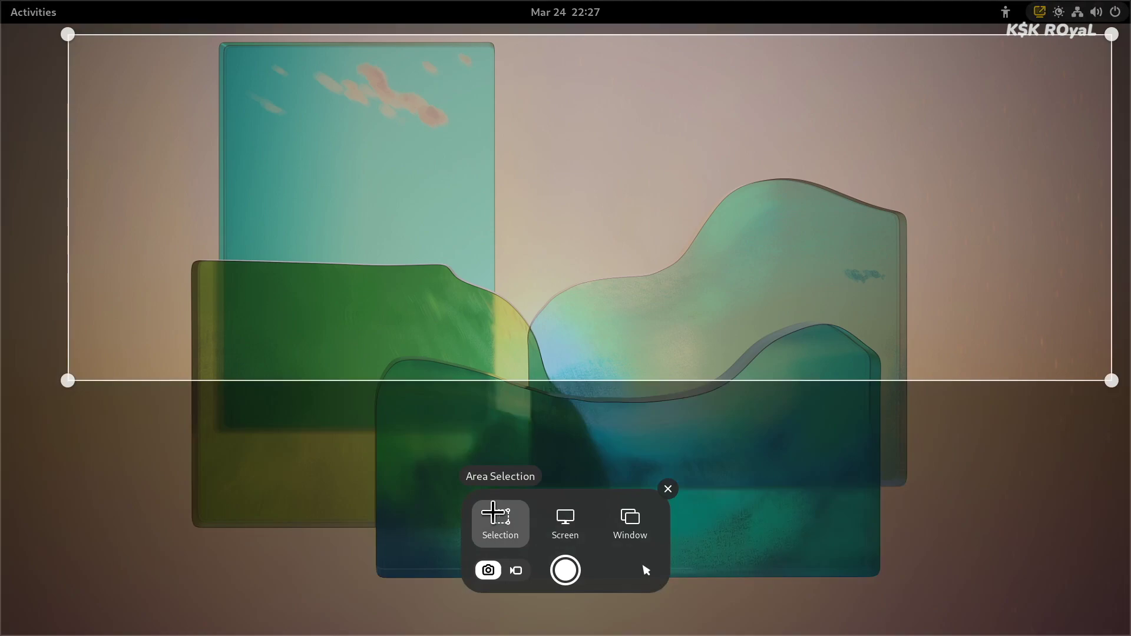
pyautogui.click(571, 518)
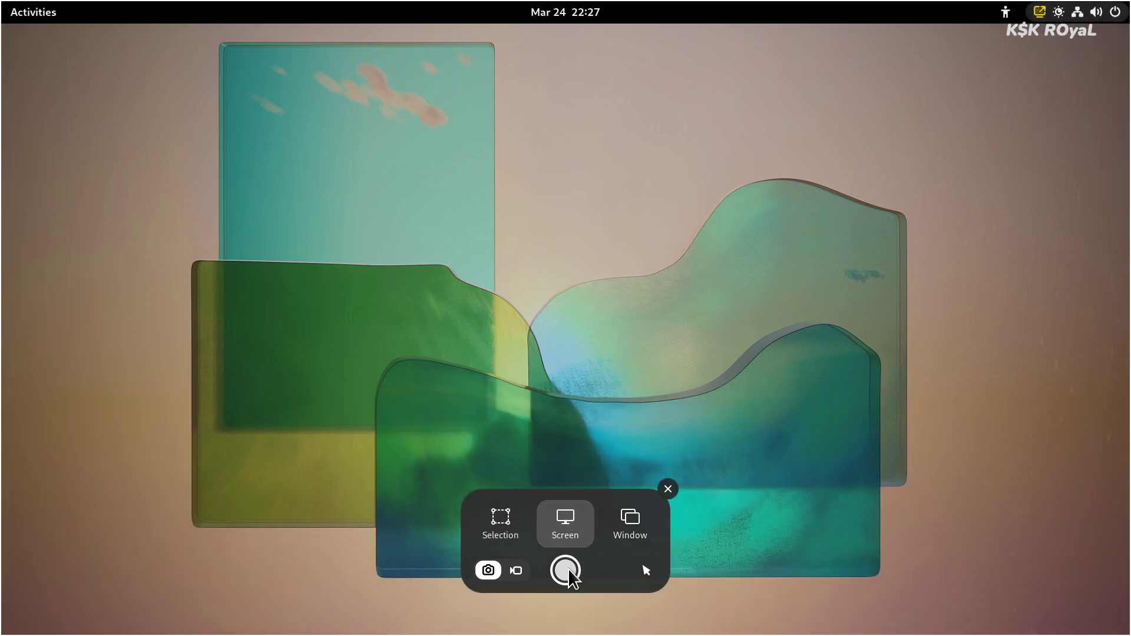
pyautogui.click(569, 574)
pyautogui.press('Print')
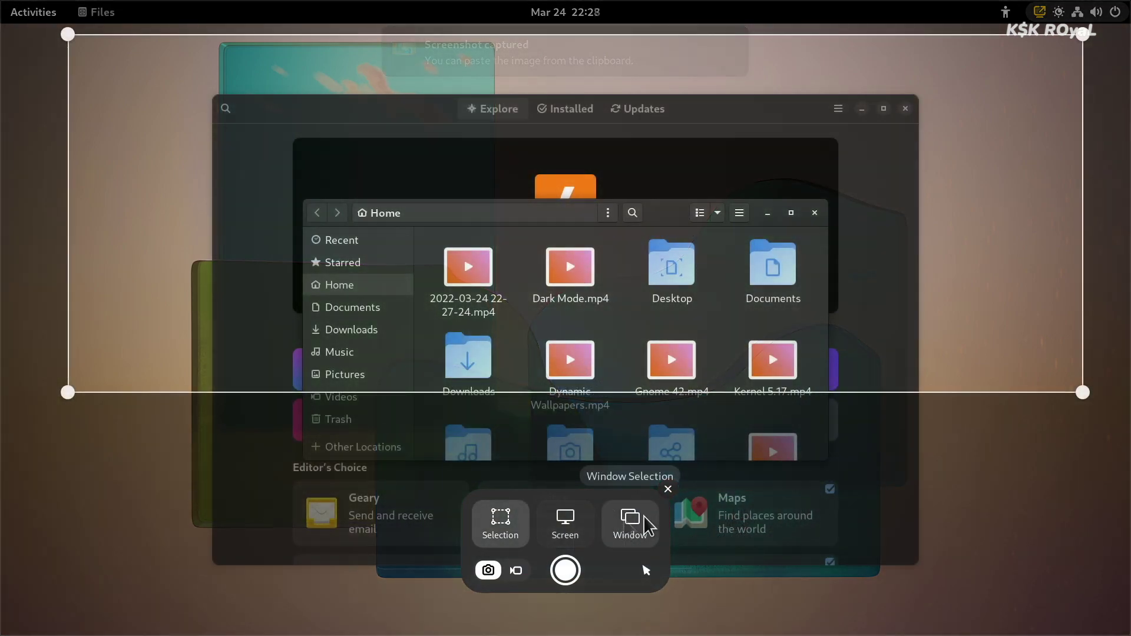
# Capture a Window-mode screenshot of the Software window
pyautogui.click(636, 518)
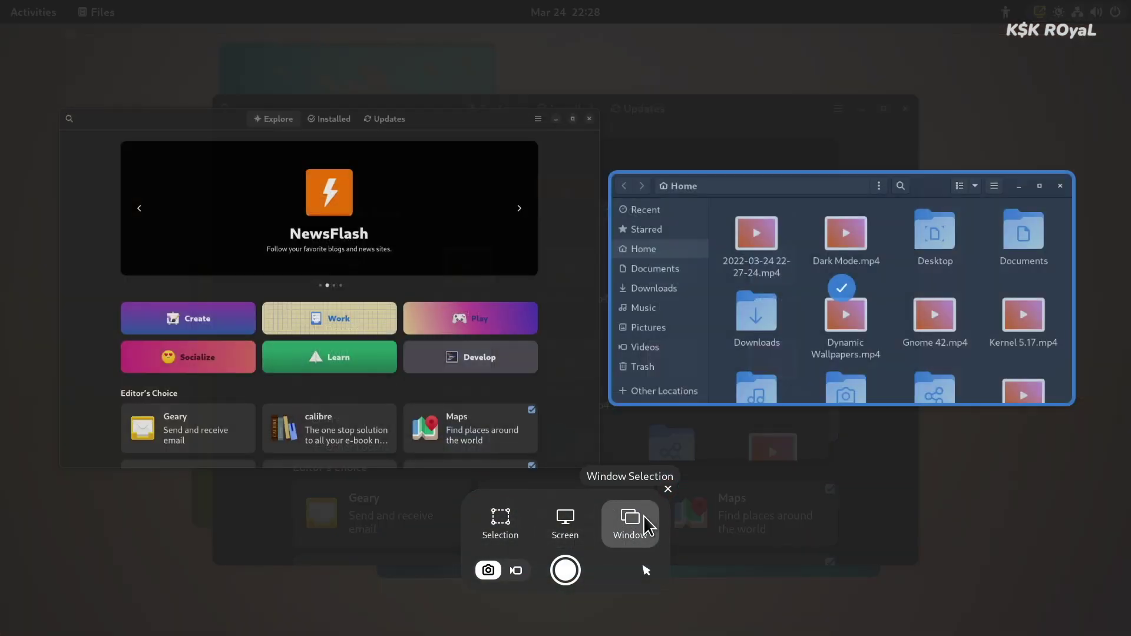
pyautogui.click(443, 316)
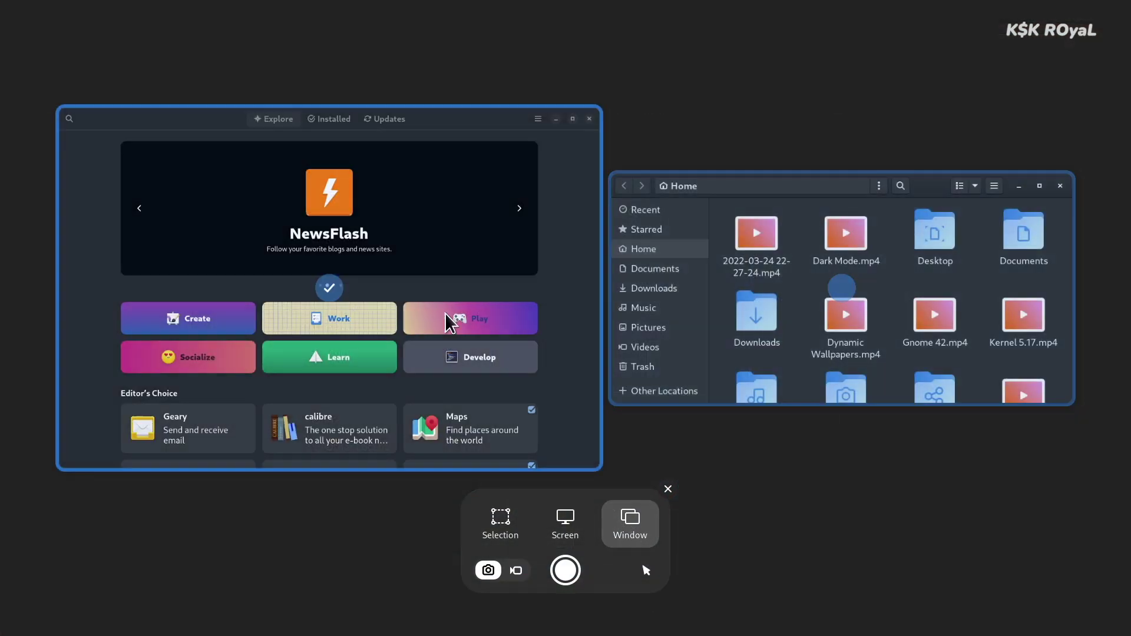
pyautogui.click(769, 315)
pyautogui.click(471, 367)
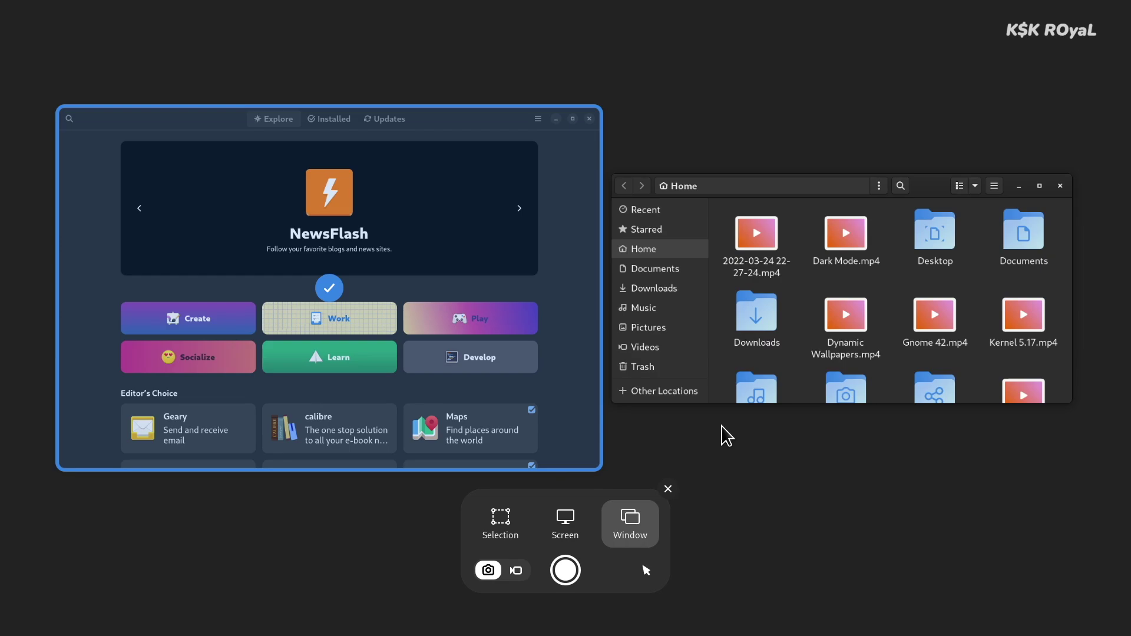
pyautogui.click(570, 563)
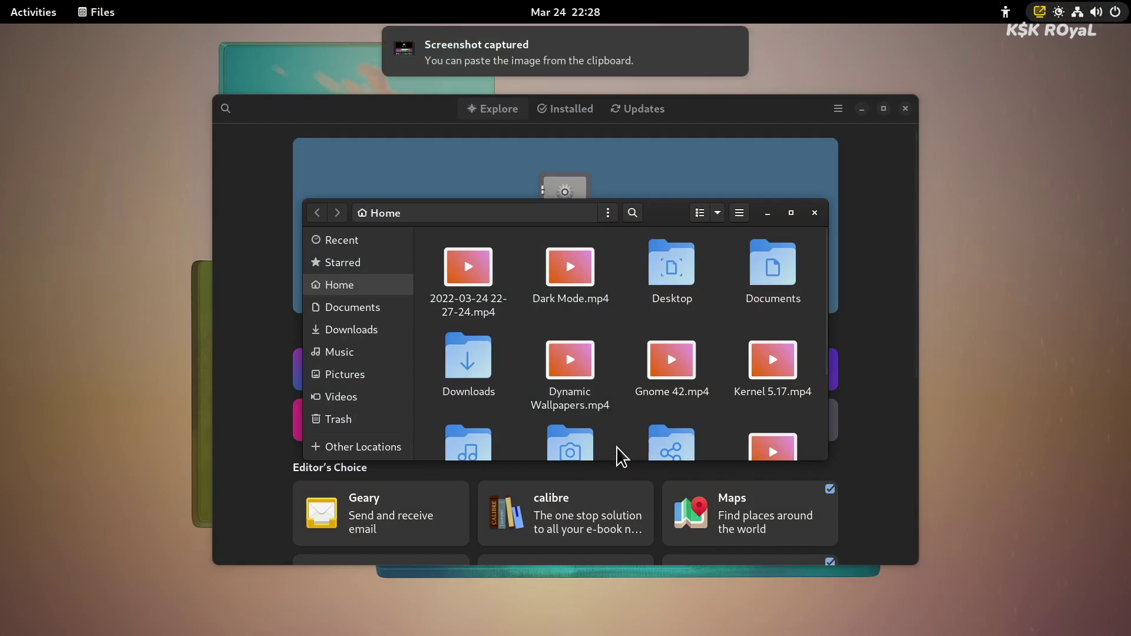
# Close Files, view and close the captured screenshot, then take a screenshot from Software's window menu
pyautogui.click(815, 213)
pyautogui.click(712, 55)
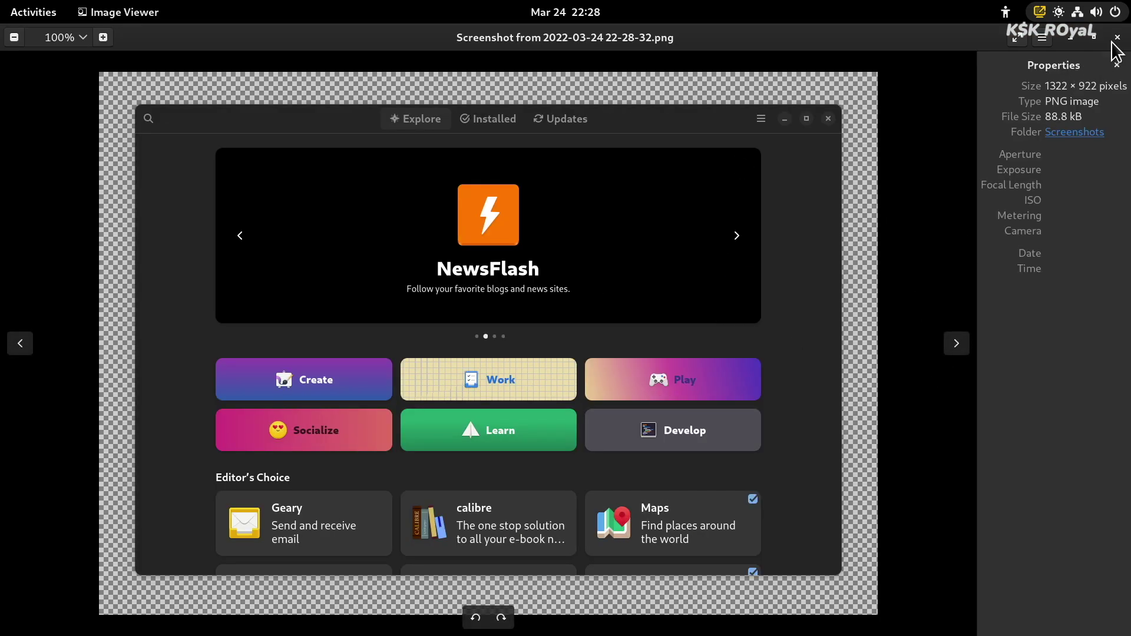
pyautogui.hotkey('ctrl', 'w')
pyautogui.rightClick(807, 117)
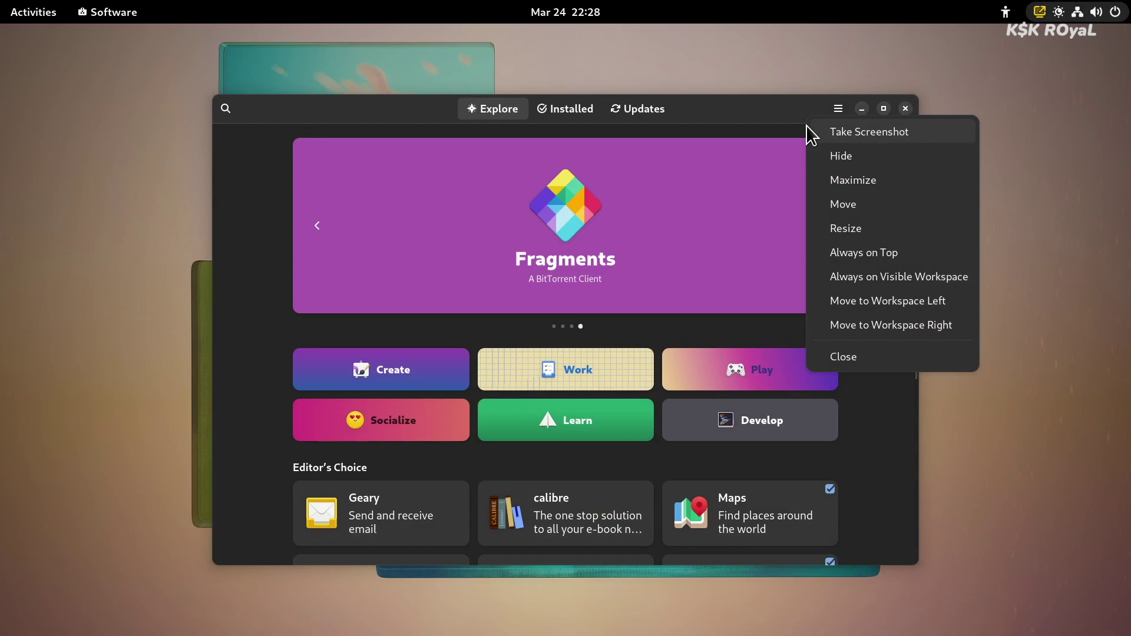
pyautogui.click(889, 130)
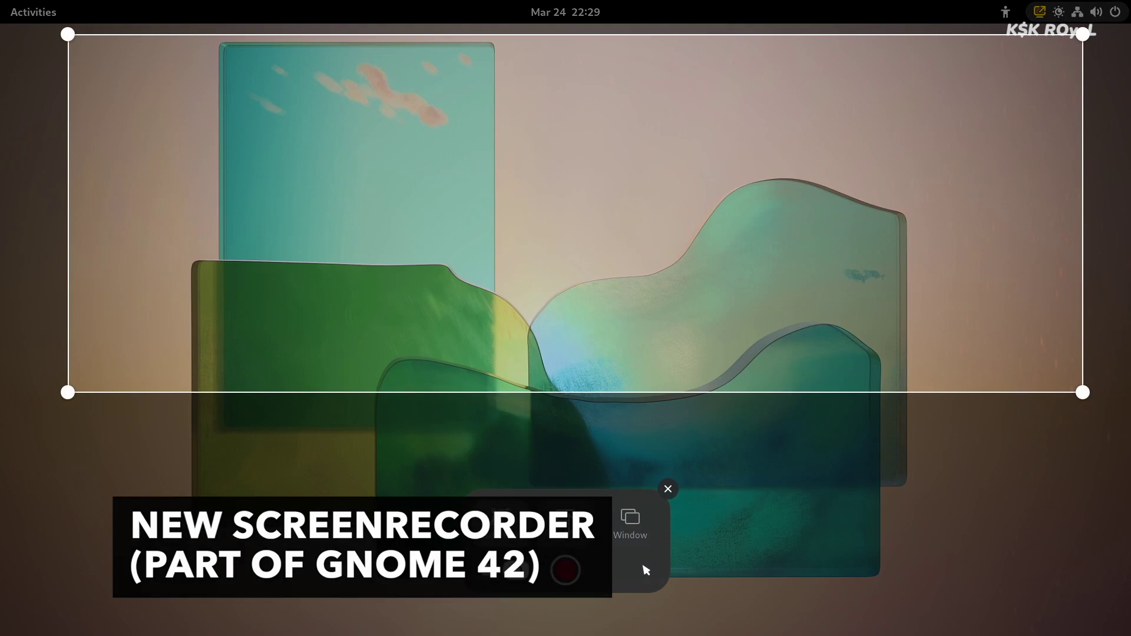
# Record a full-screen screencast, then reopen the capture tool in screencast mode
pyautogui.click(566, 517)
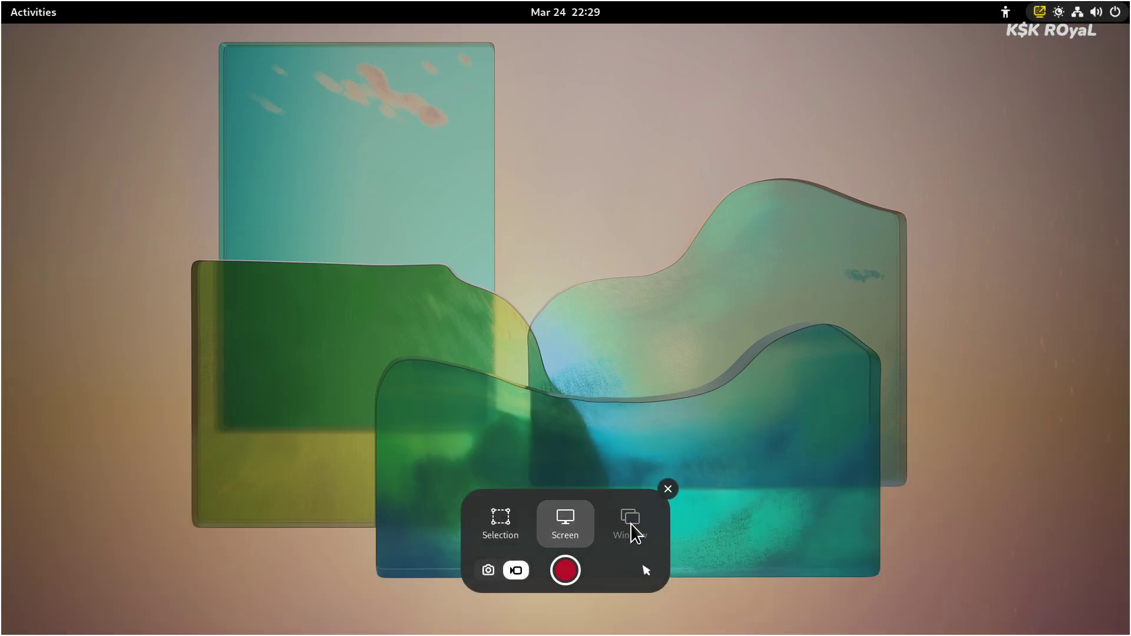
pyautogui.click(492, 517)
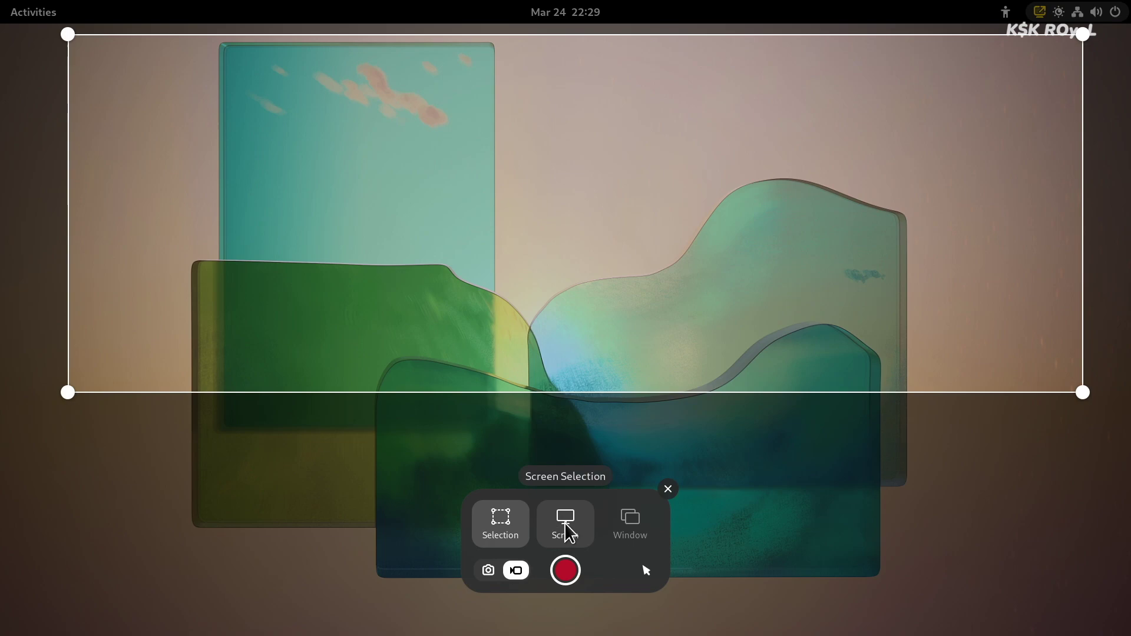
pyautogui.click(564, 522)
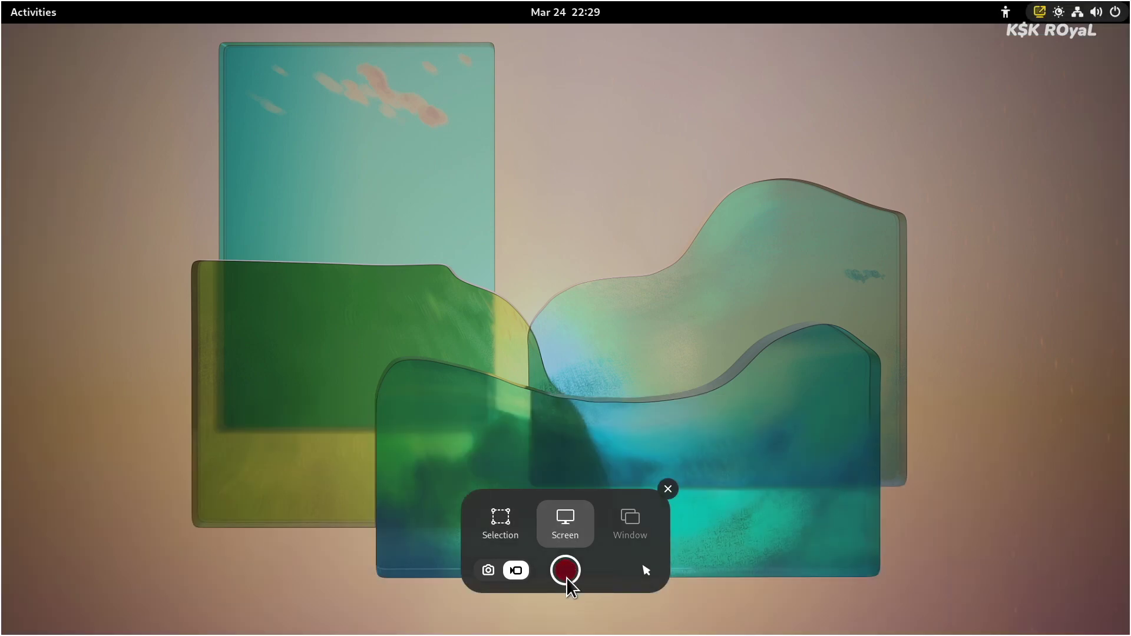
pyautogui.click(565, 570)
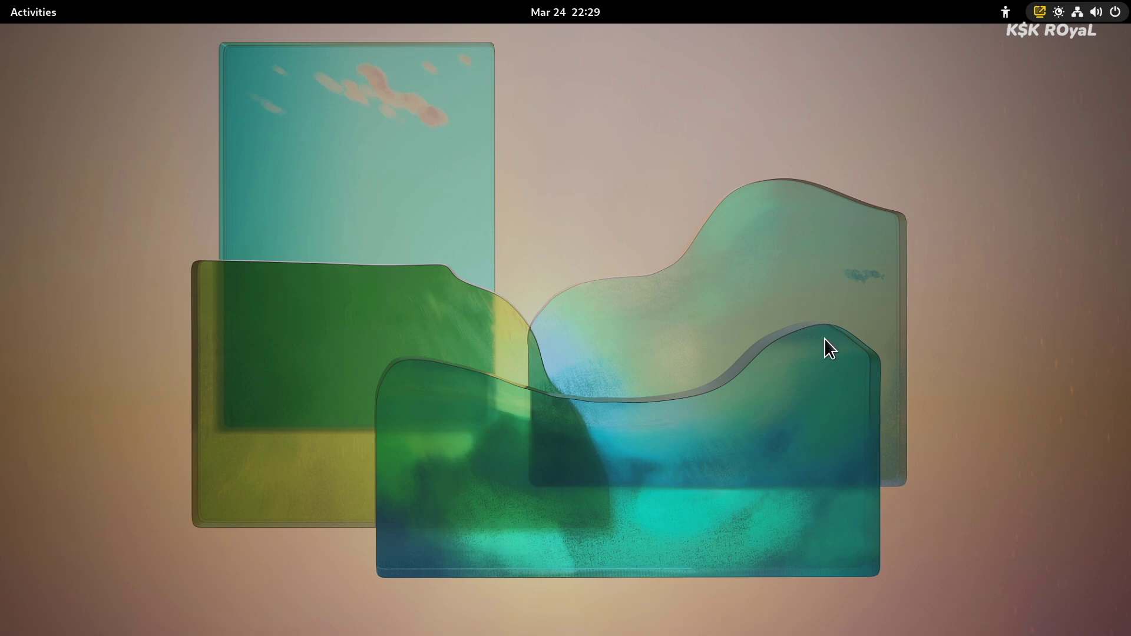
pyautogui.moveTo(522, 45)
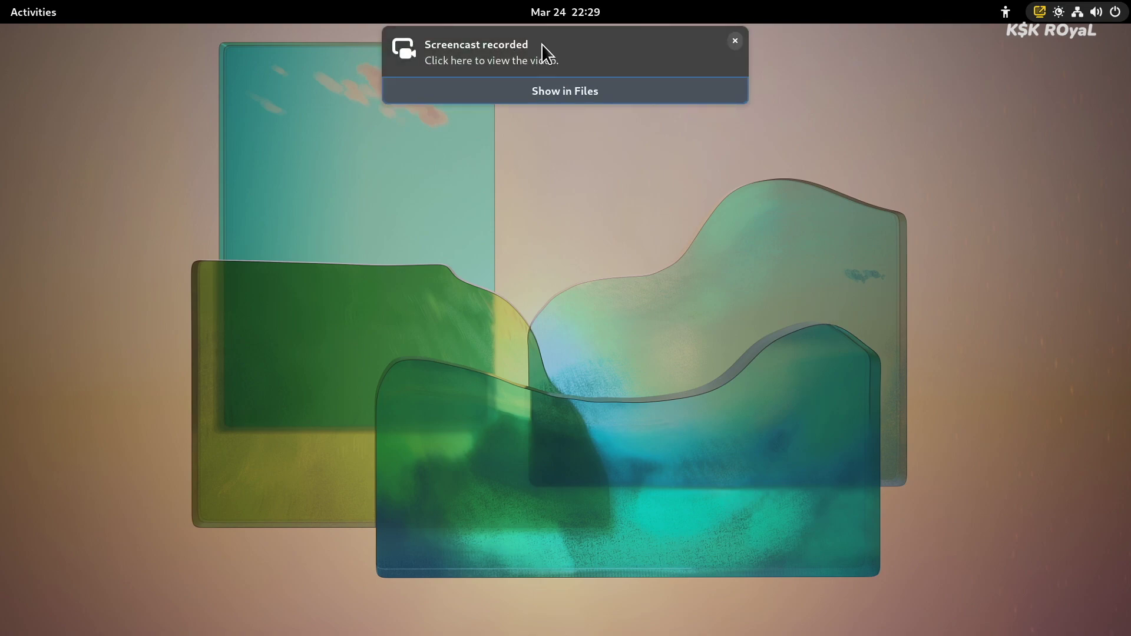
pyautogui.press('Print')
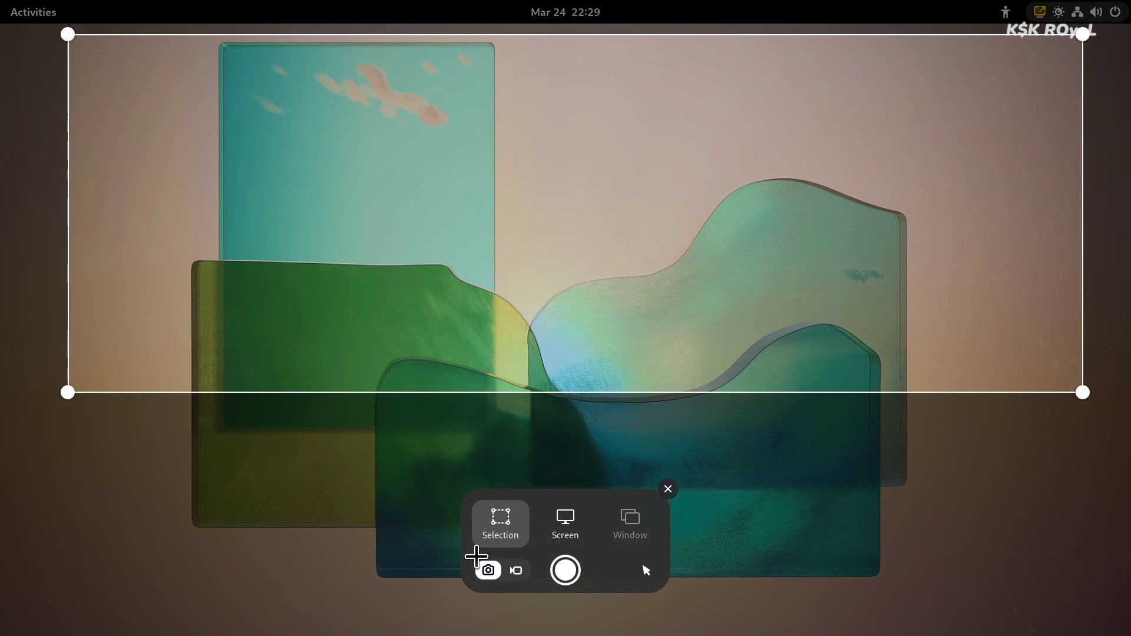
pyautogui.click(517, 572)
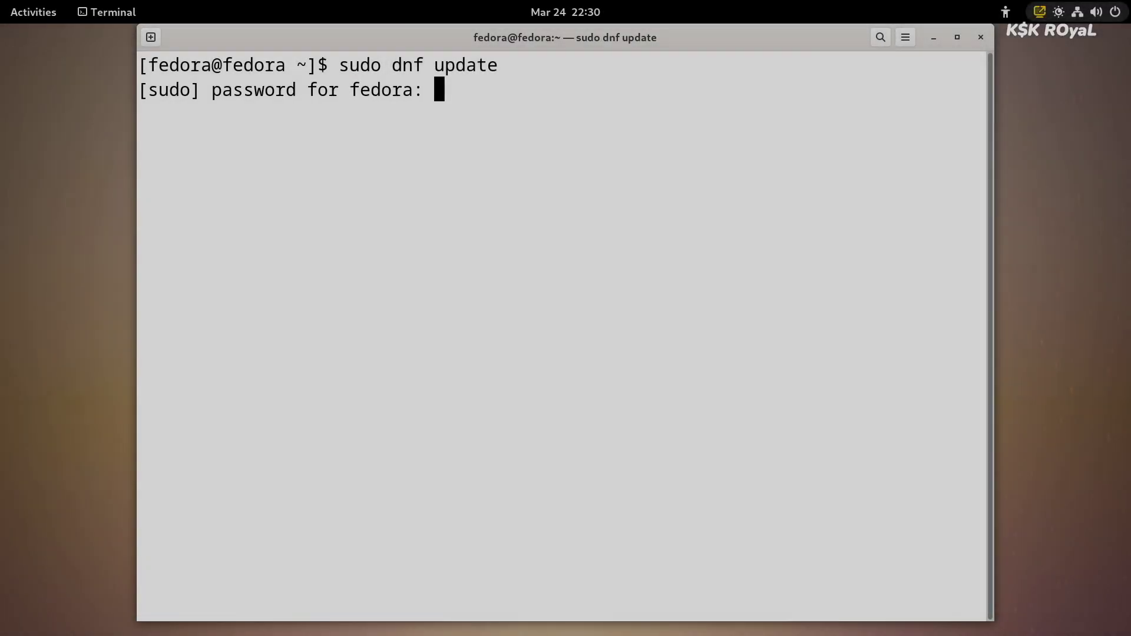
# Submit the sudo password so dnf update runs, then list the contents of /var and /usr
pyautogui.press('Return')
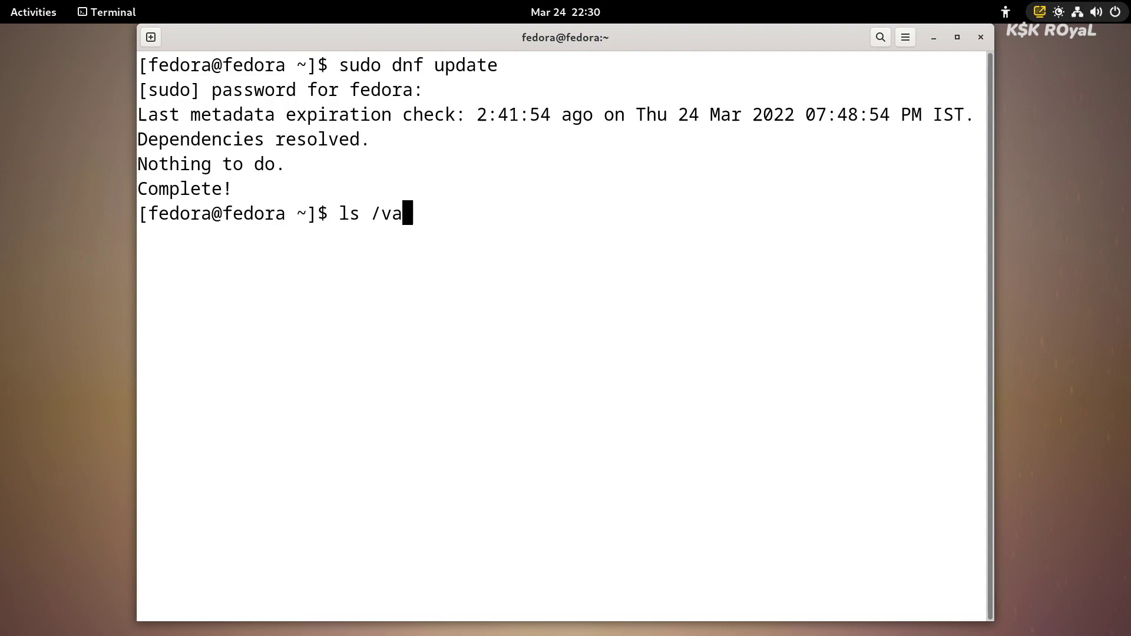
pyautogui.press('Return')
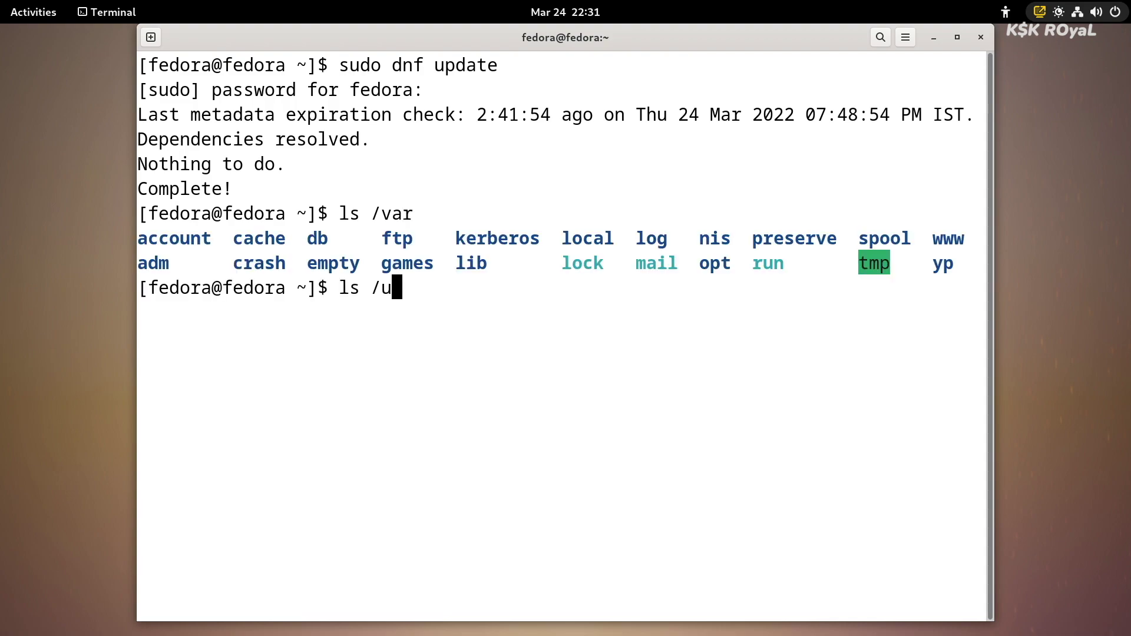
pyautogui.press('Return')
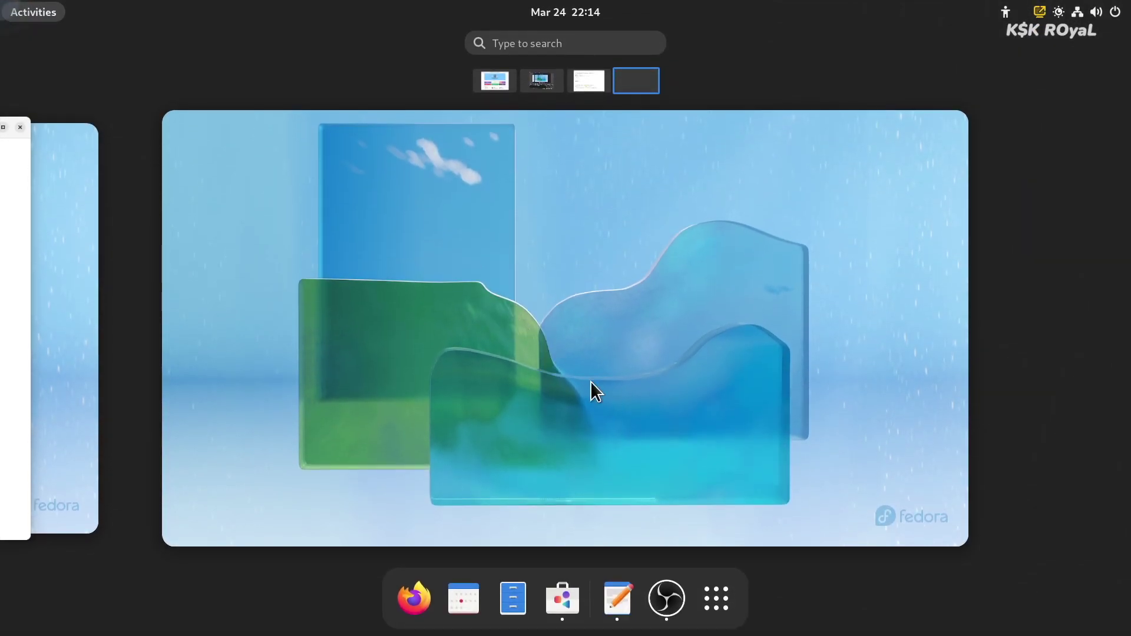
# Switch the Text Editor to the first colour scheme in Preferences
pyautogui.scroll(1, 620, 392)
pyautogui.scroll(2, 628, 395)
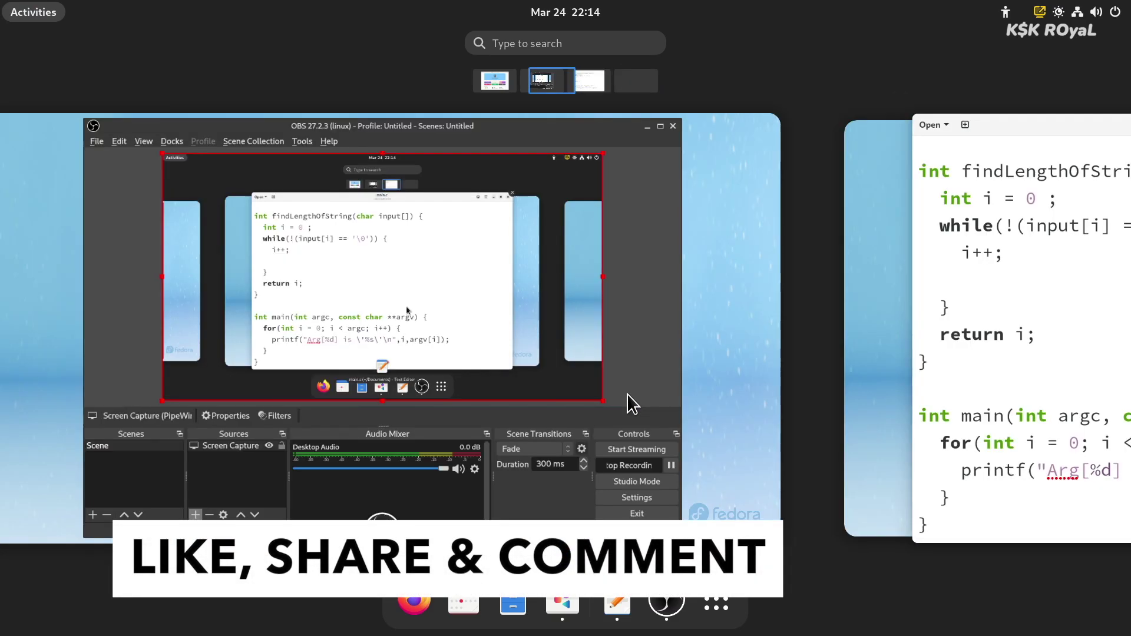
pyautogui.scroll(-1, 628, 394)
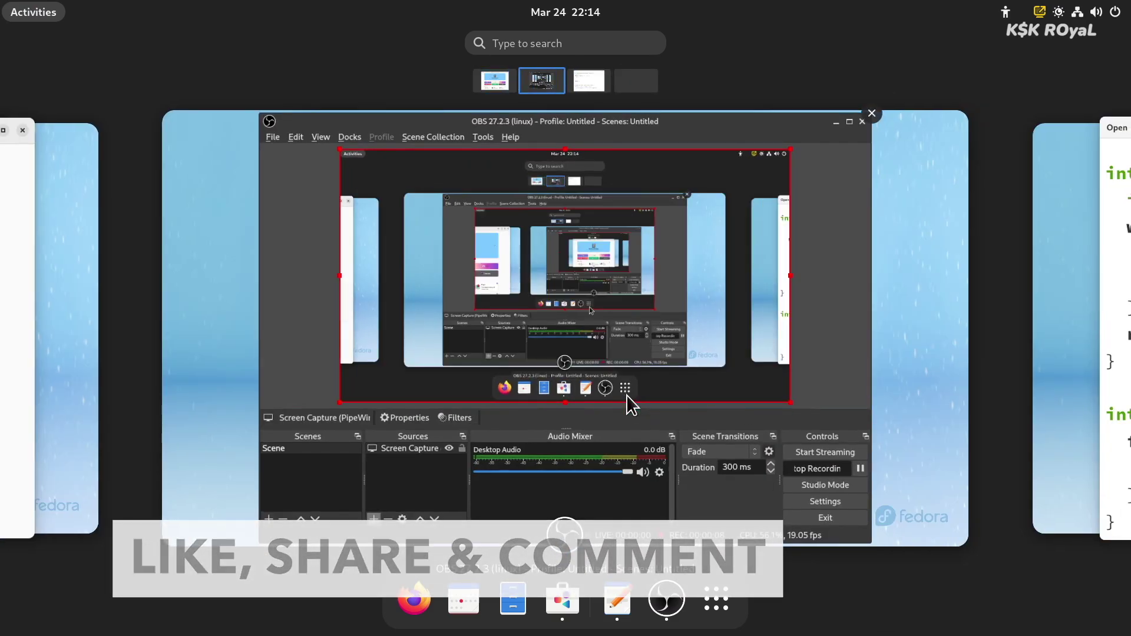
pyautogui.scroll(-2, 627, 395)
pyautogui.scroll(1, 627, 395)
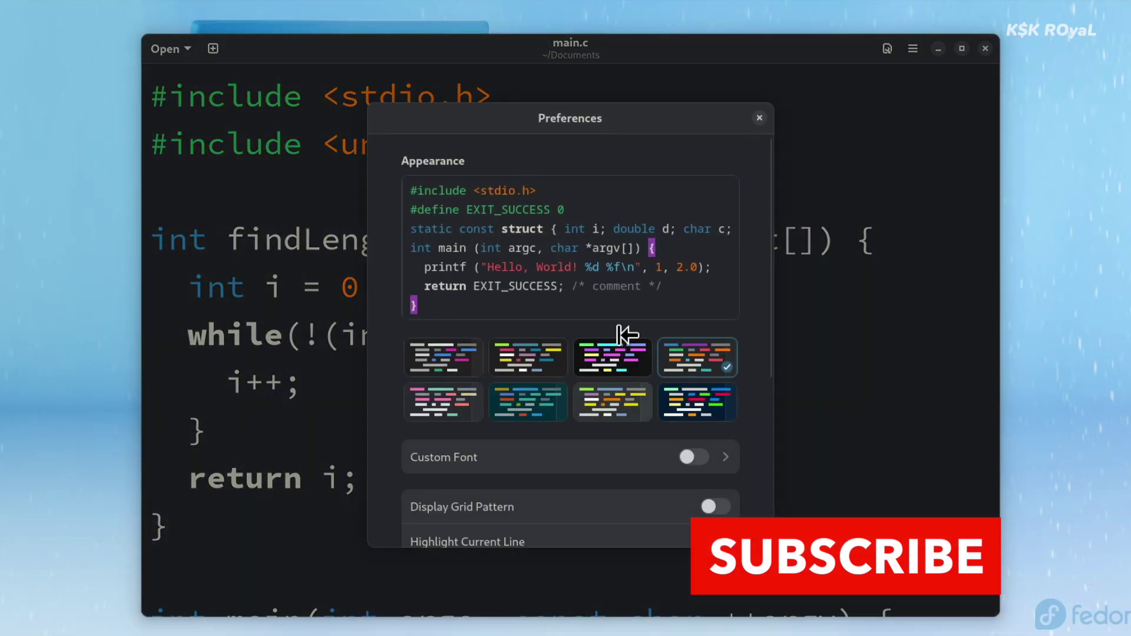
pyautogui.click(523, 362)
pyautogui.scroll(-4, 524, 390)
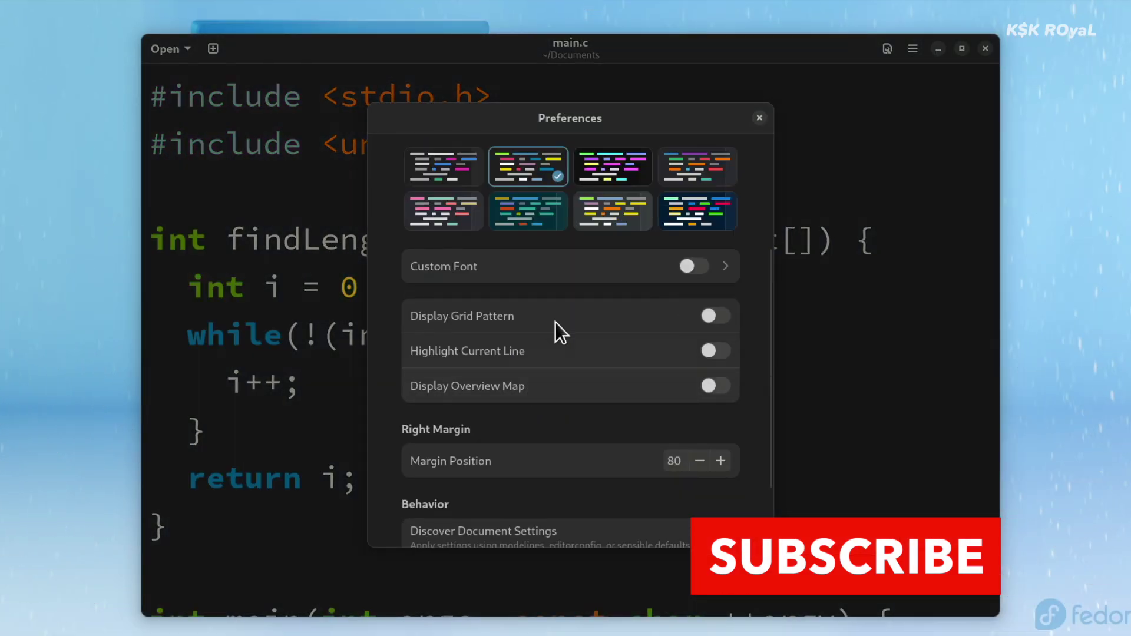
pyautogui.scroll(3, 555, 326)
pyautogui.click(468, 300)
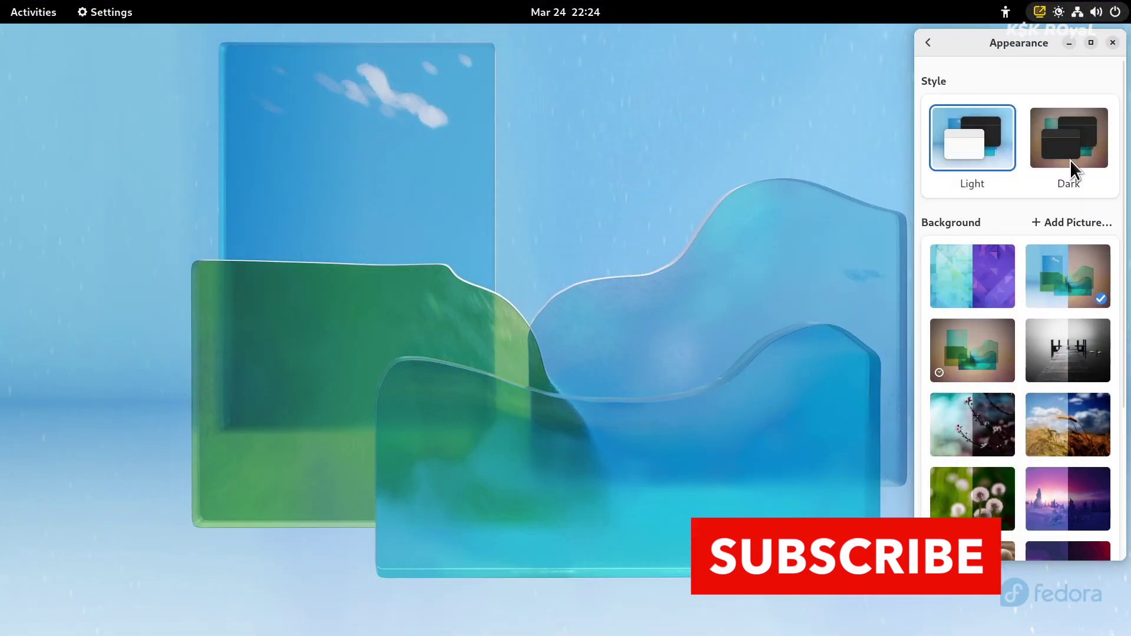
# In Settings Appearance, toggle the style Dark, then Light, and finish on Dark
pyautogui.click(1070, 160)
pyautogui.click(992, 151)
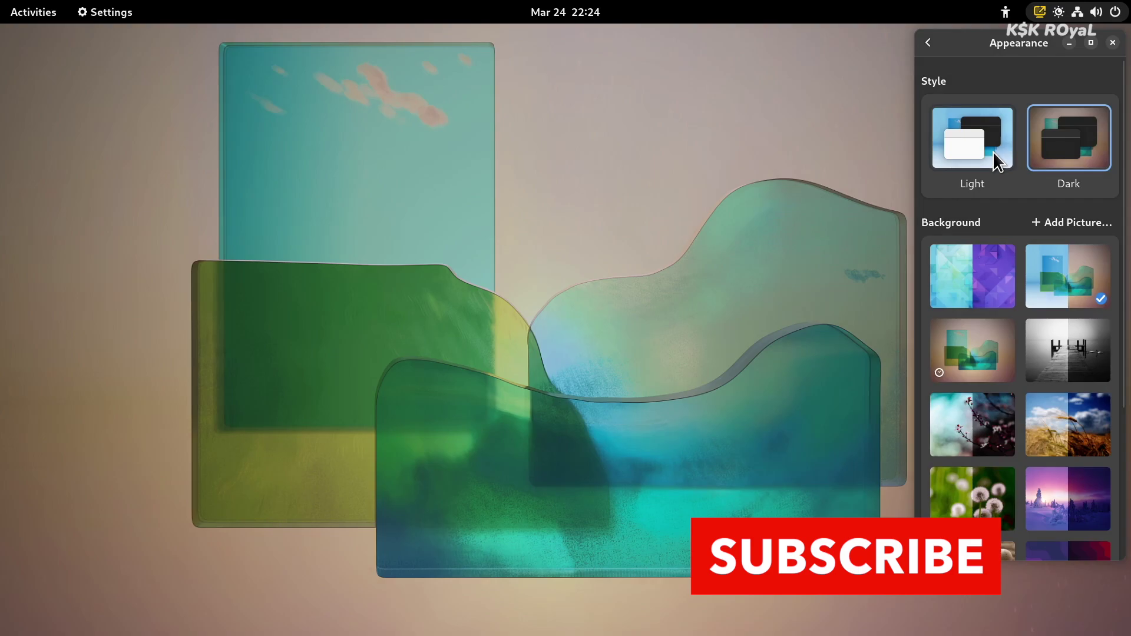
pyautogui.click(1064, 142)
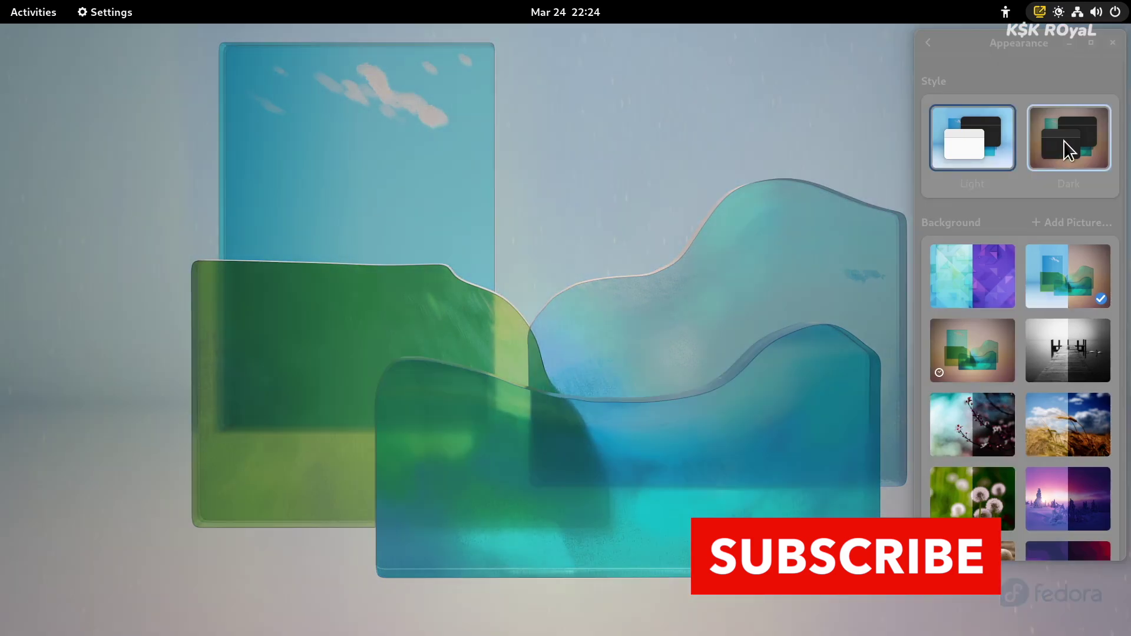